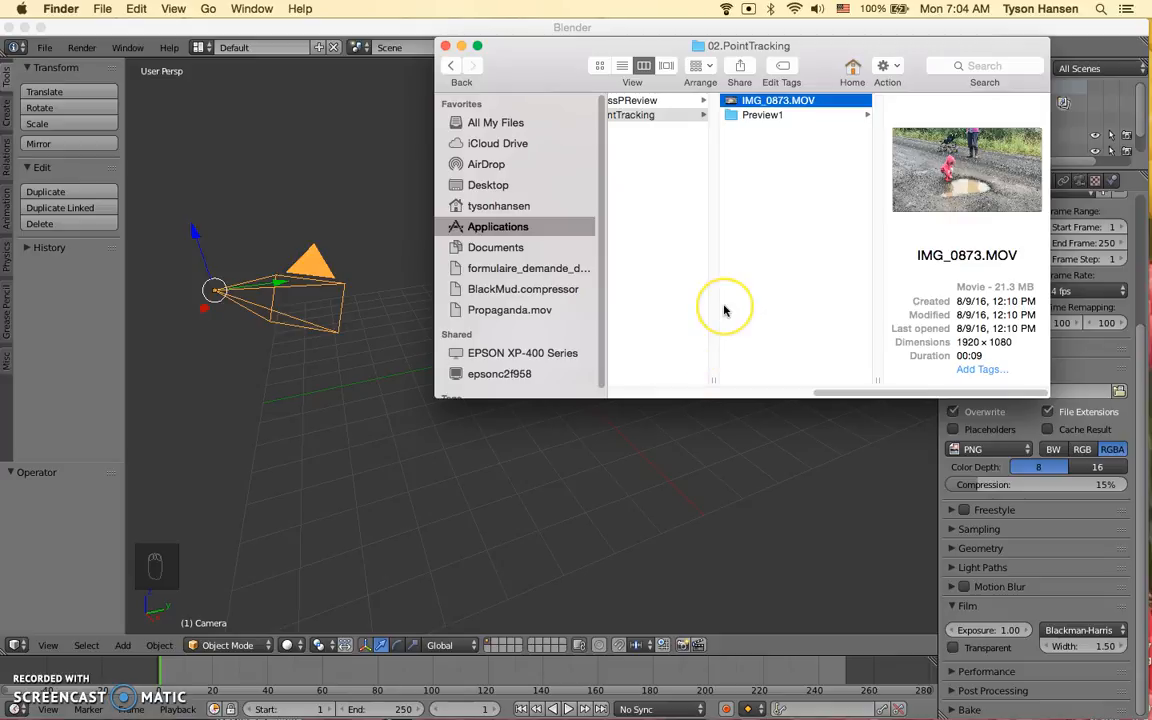
# Preview the source clip IMG_0873.MOV and the rendered 0001-0150.mov in the Preview1 folder, then reselect the source clip to check its details
pyautogui.press('space')
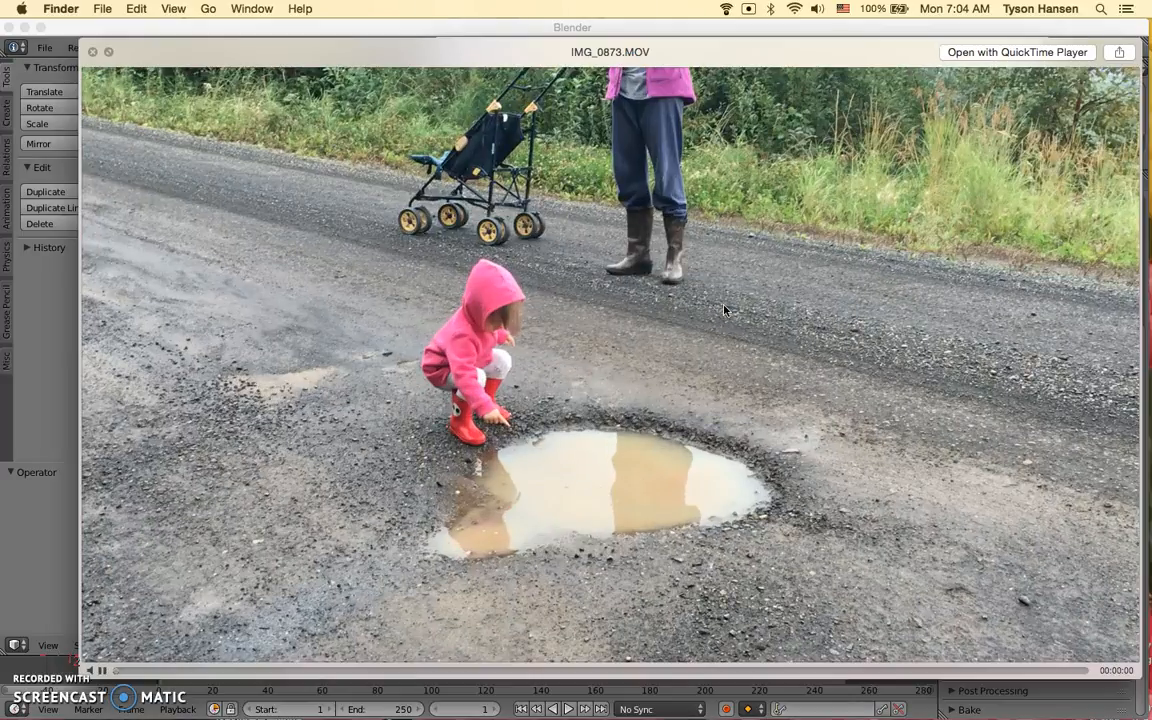
pyautogui.press('space')
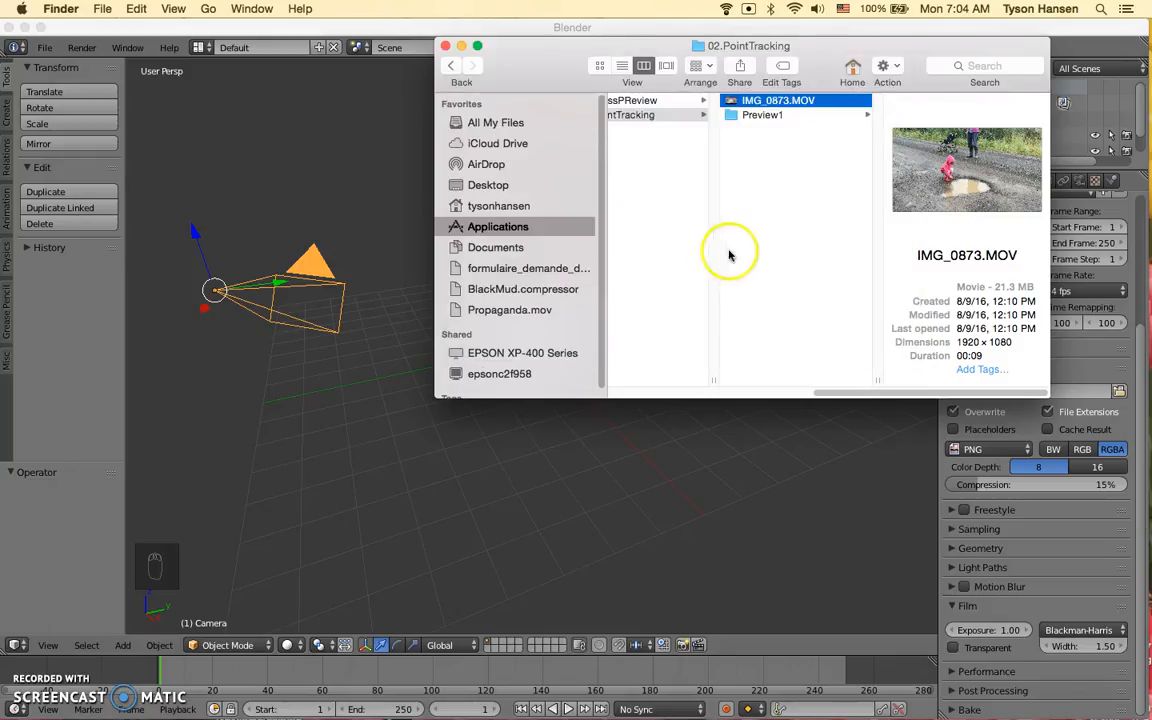
pyautogui.click(762, 115)
pyautogui.click(905, 102)
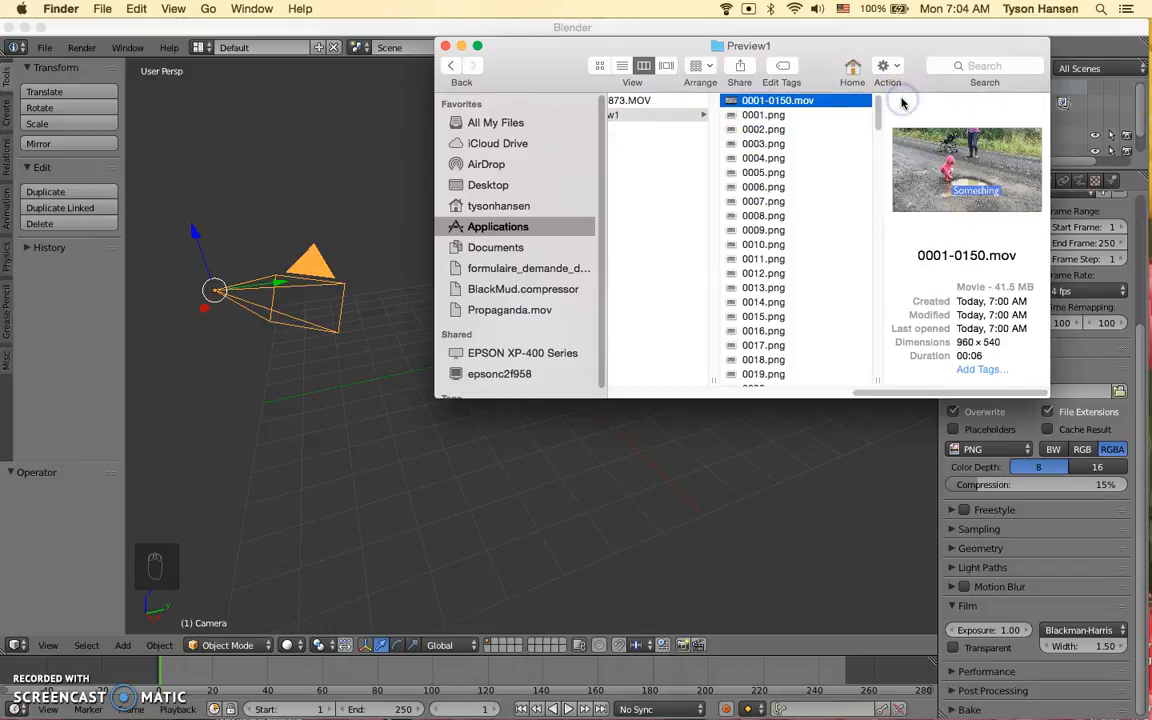
pyautogui.press('space')
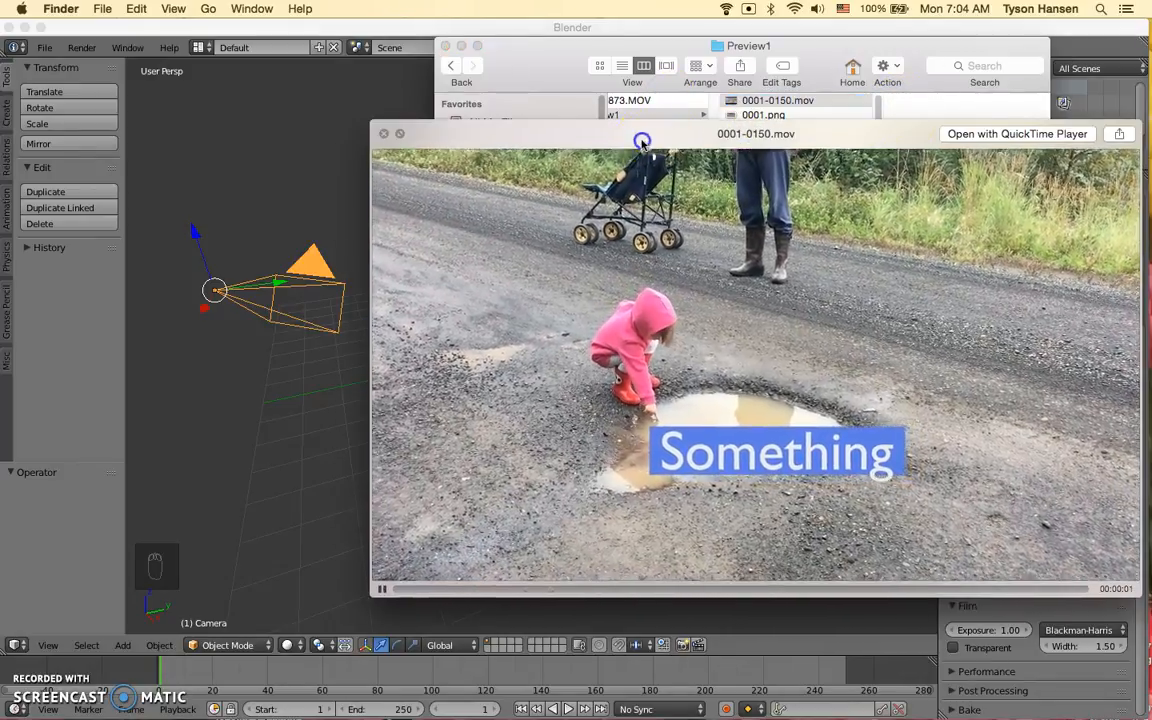
pyautogui.moveTo(640, 136); pyautogui.dragTo(468, 141)
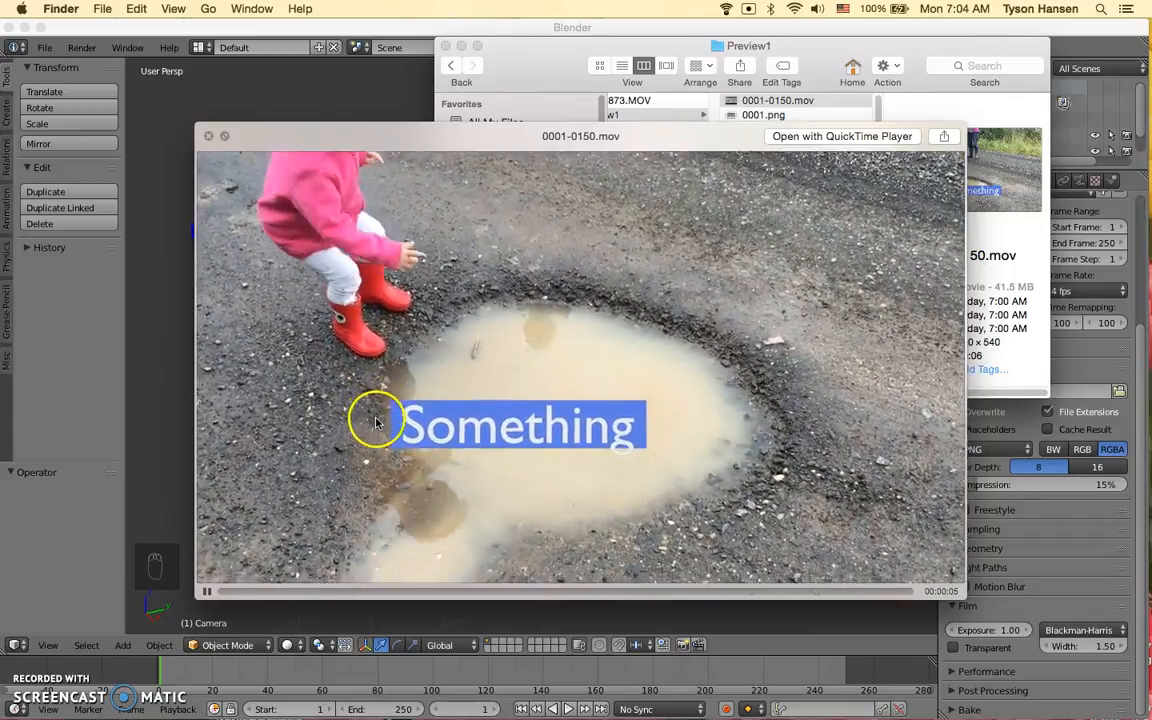
pyautogui.click(209, 589)
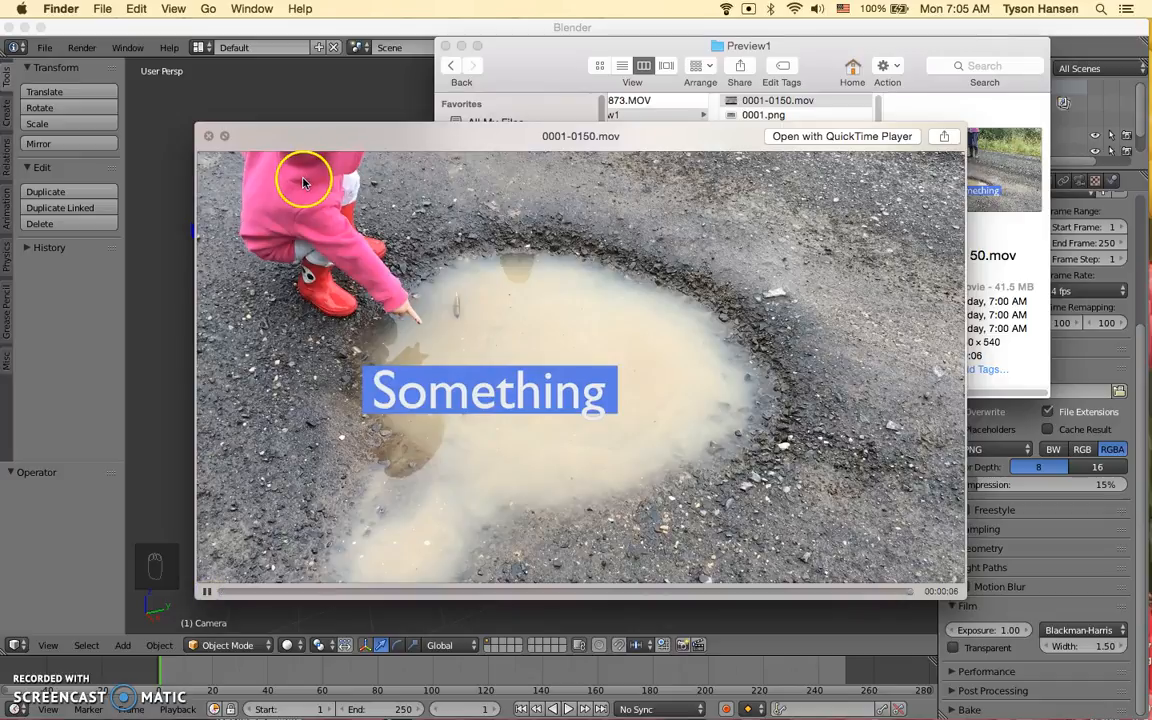
pyautogui.press('space')
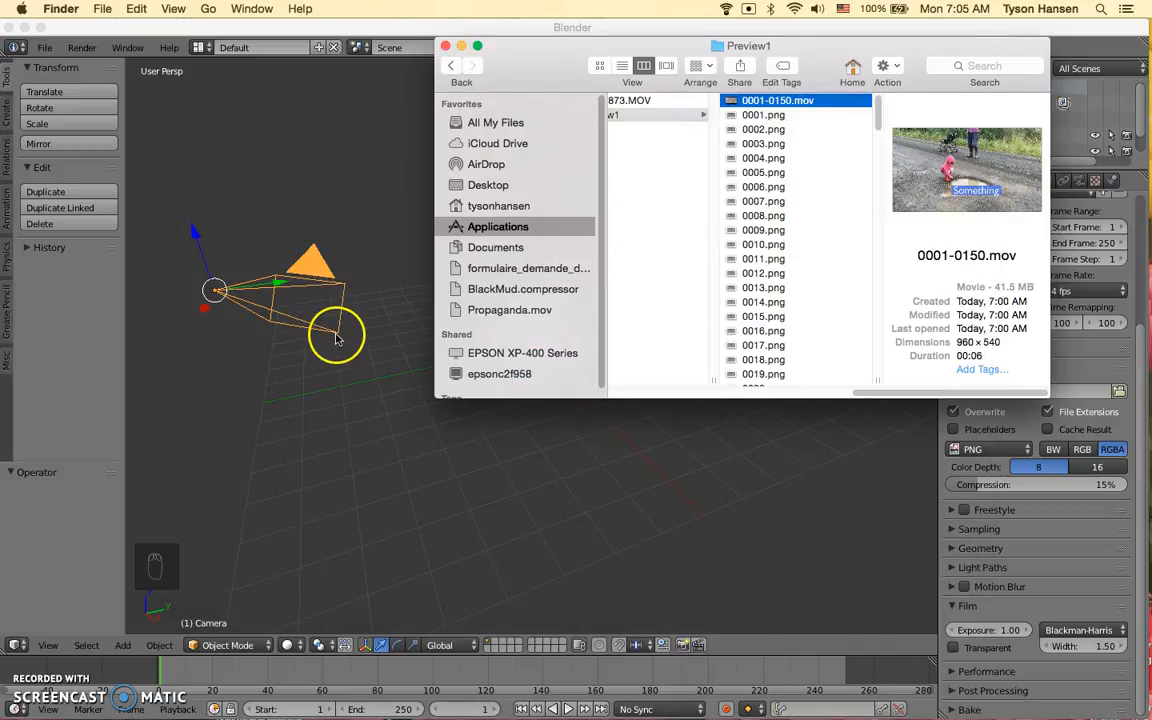
pyautogui.moveTo(900, 391); pyautogui.dragTo(852, 393)
pyautogui.click(737, 102)
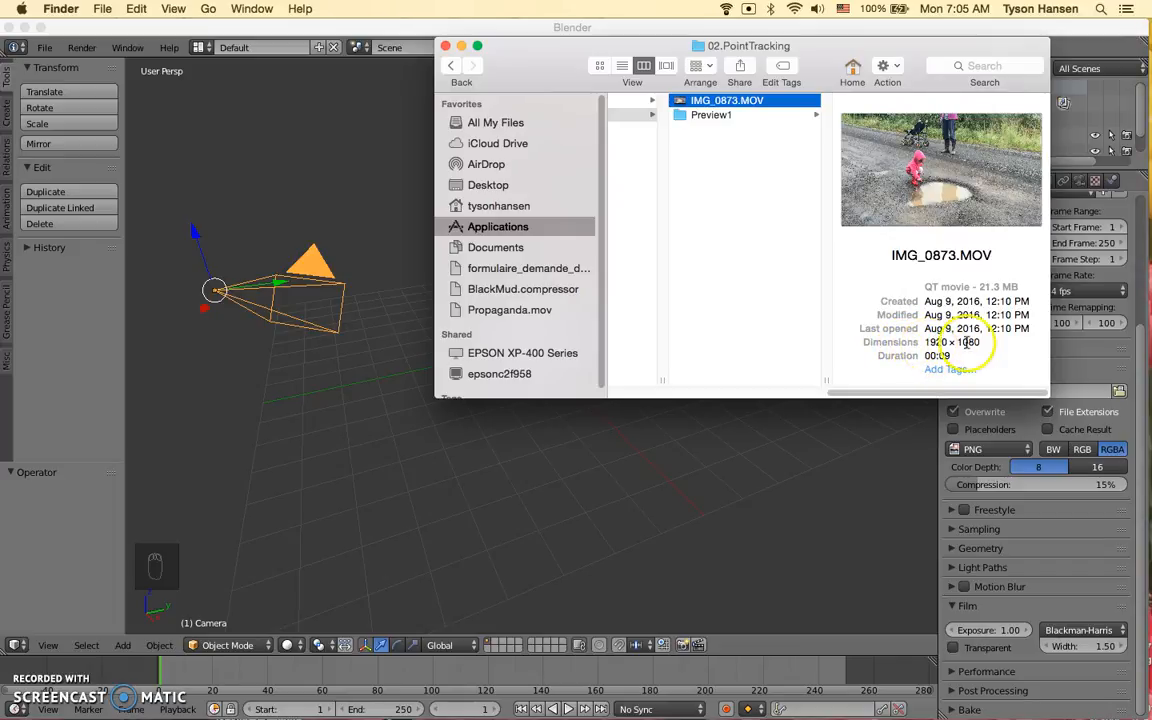
# Switch to Blender and change the 3D viewport into a Movie Clip Editor
pyautogui.click(683, 511)
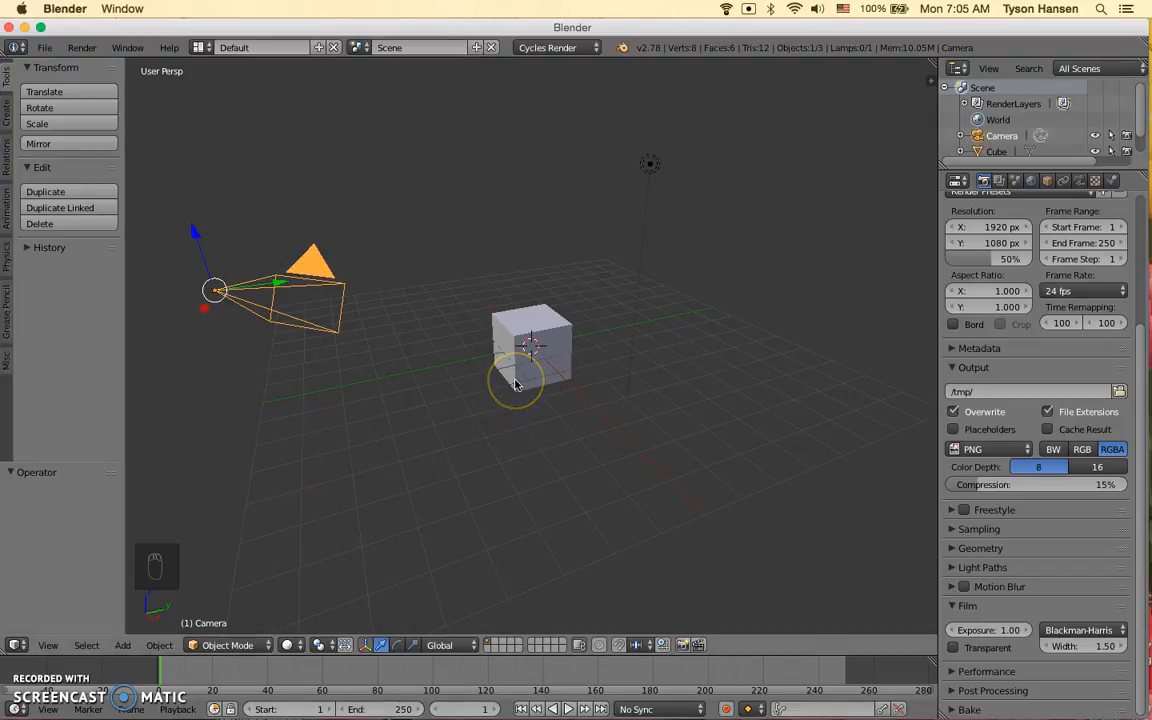
pyautogui.moveTo(571, 272)
pyautogui.mouseDown(button='middle')
pyautogui.moveTo(471, 290)
pyautogui.moveTo(527, 302)
pyautogui.moveTo(450, 280)
pyautogui.mouseUp(button='middle')
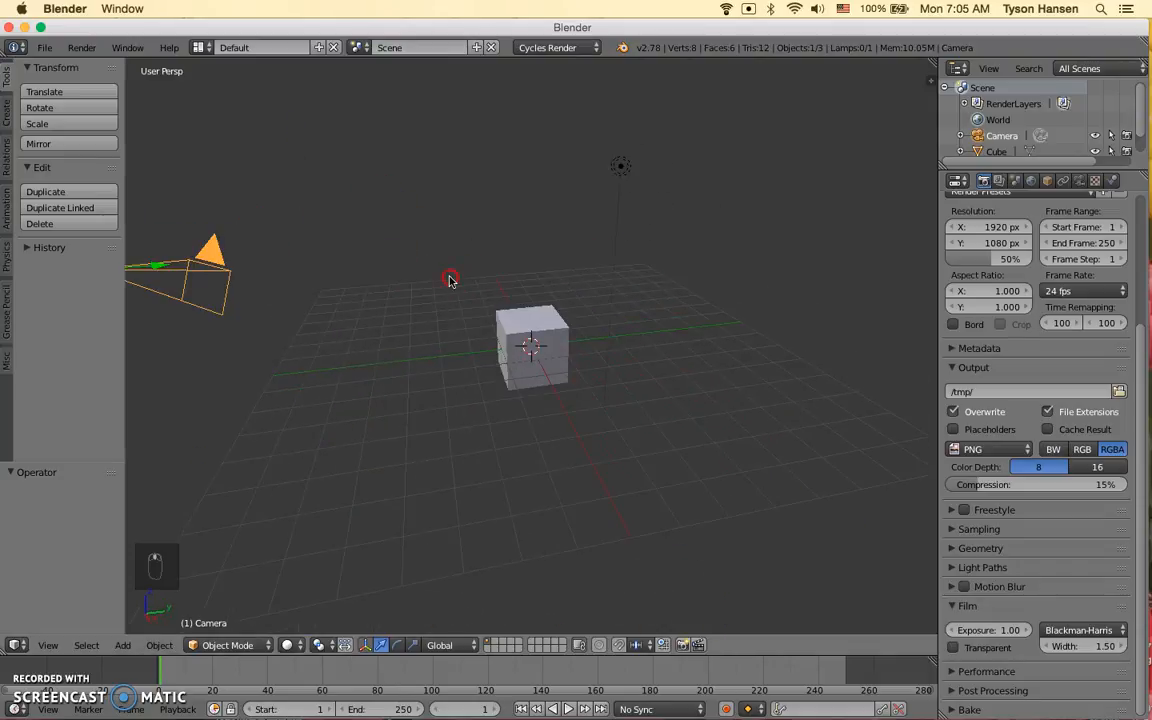
pyautogui.click(17, 643)
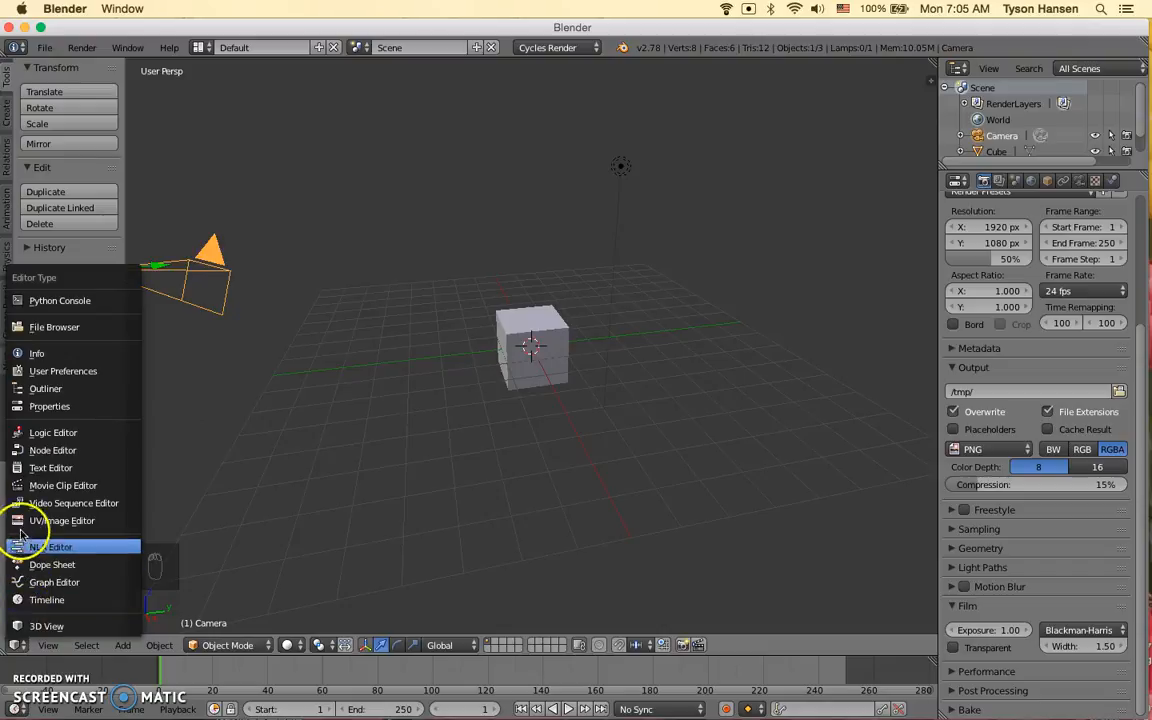
pyautogui.click(16, 490)
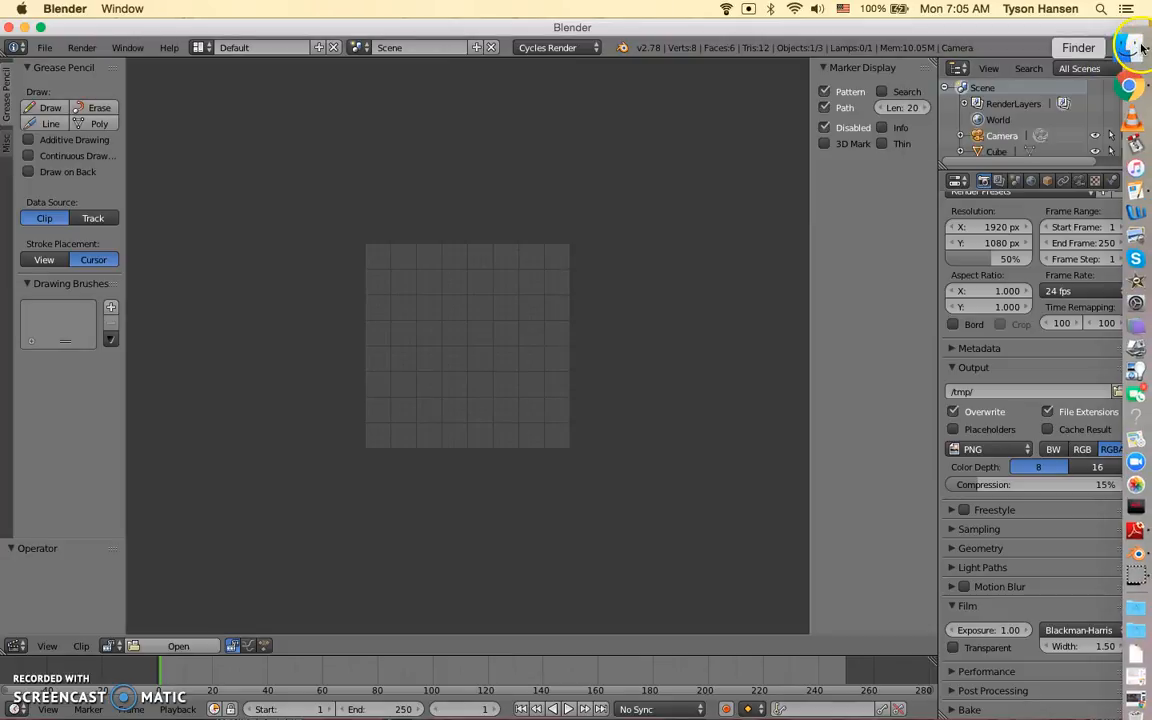
# Load IMG_0873.MOV from the 02.PointTracking folder in Finder into the Movie Clip Editor so that the whole frame fits the view
pyautogui.click(1139, 47)
pyautogui.moveTo(689, 104); pyautogui.dragTo(389, 400)
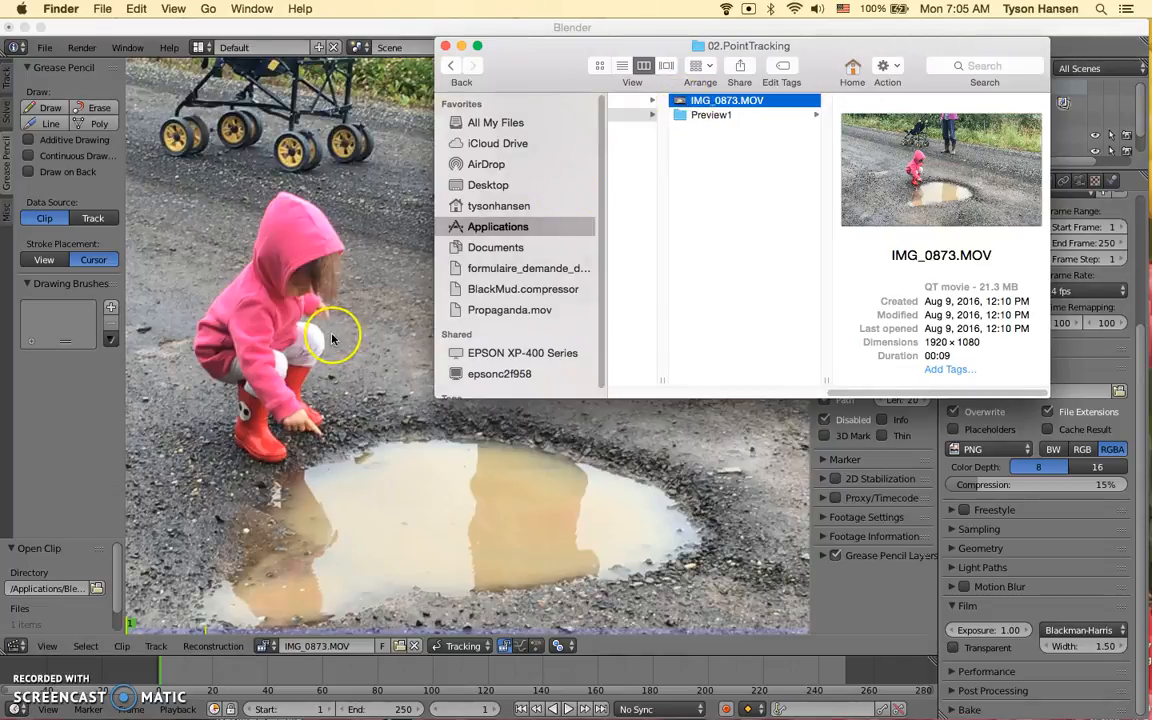
pyautogui.click(300, 310)
pyautogui.scroll(-1, 300, 310)
pyautogui.scroll(-1, 330, 320)
pyautogui.scroll(-3, 362, 341)
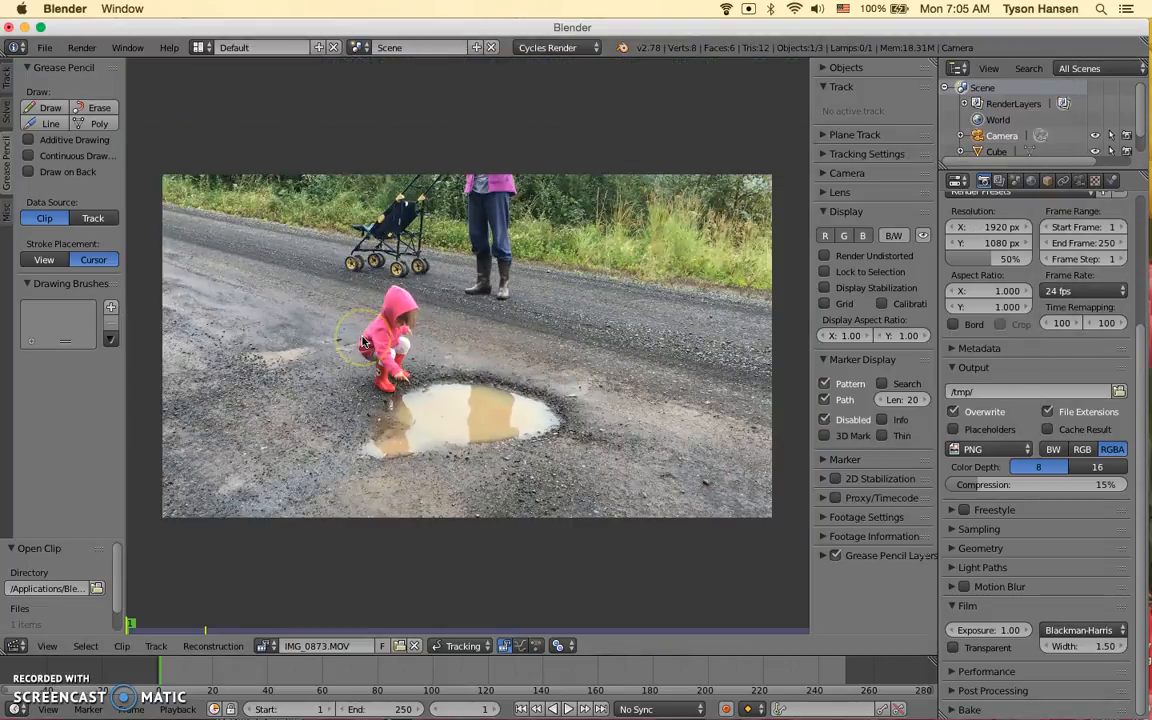
pyautogui.scroll(1, 362, 341)
pyautogui.scroll(-2, 362, 341)
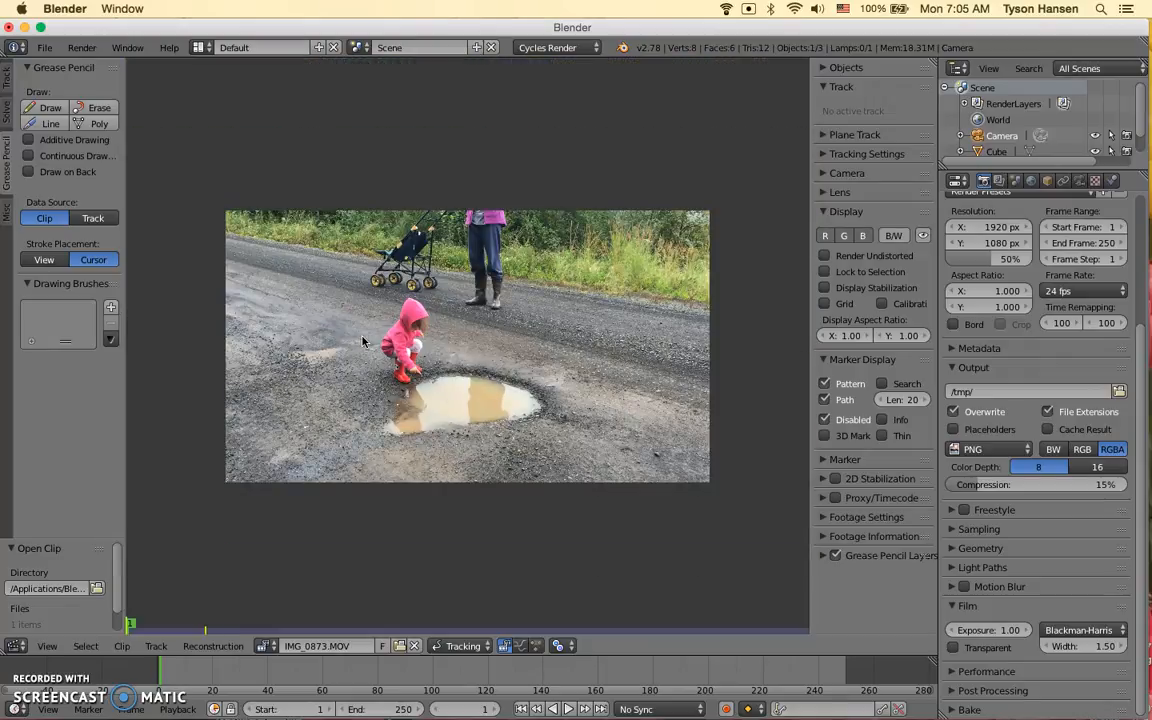
pyautogui.scroll(2, 362, 341)
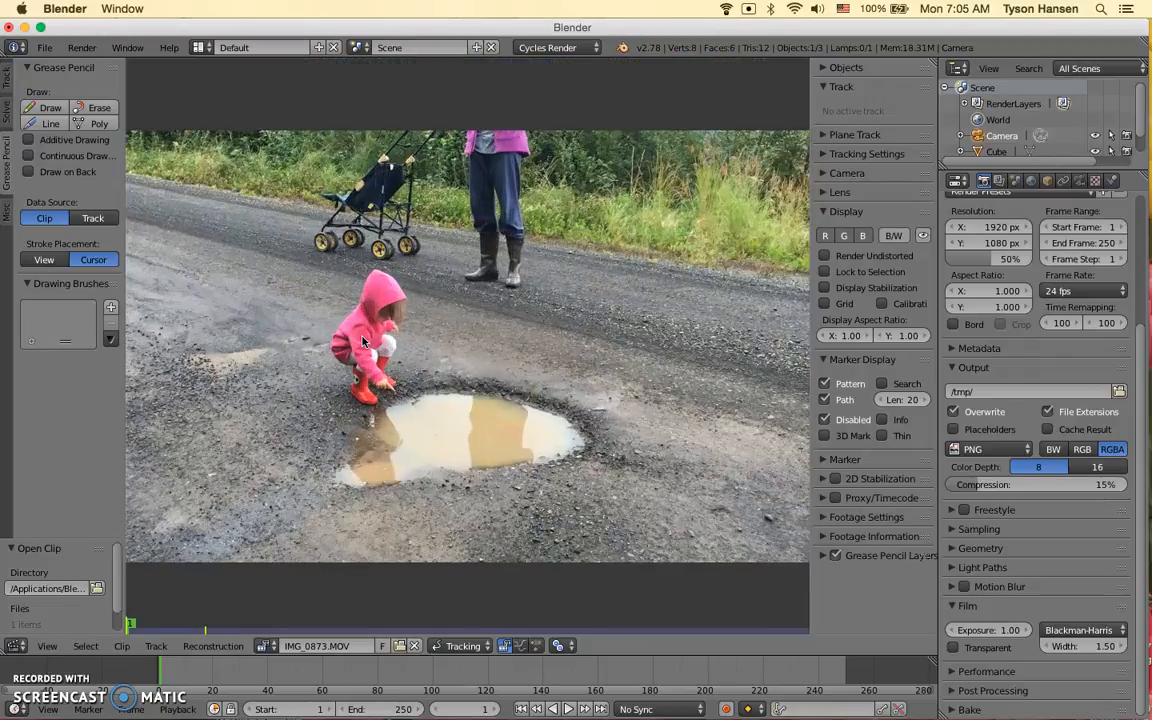
pyautogui.scroll(-1, 362, 341)
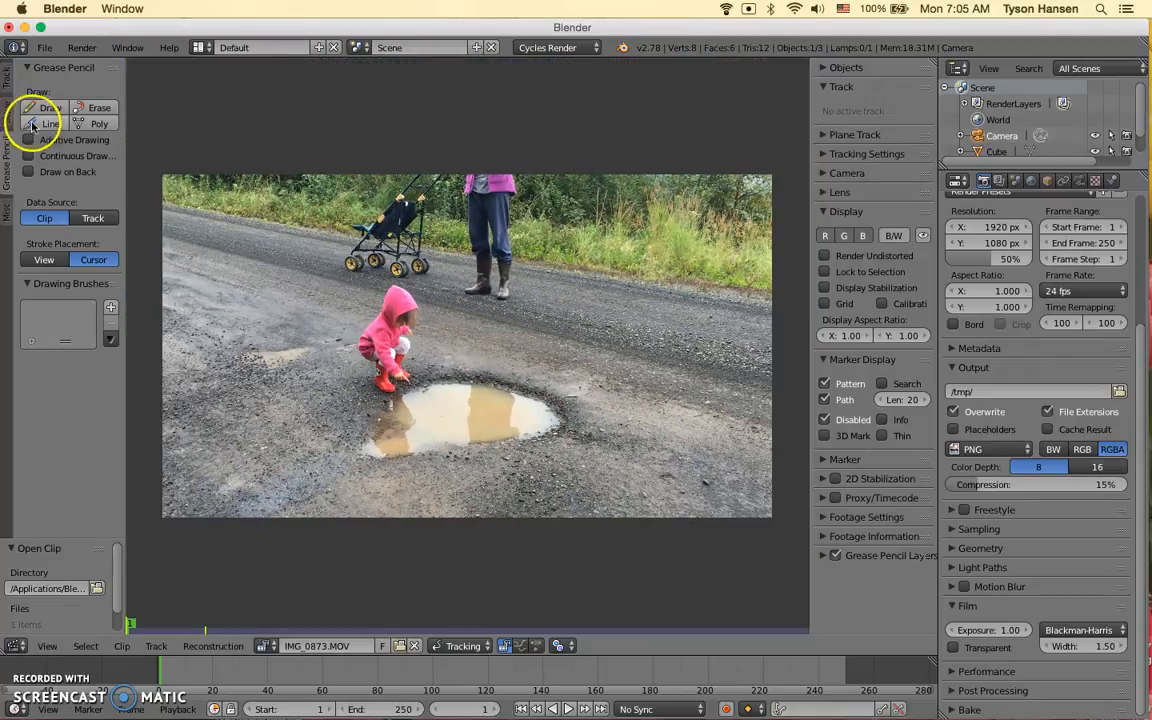
# Set the scene frames to match the clip's length using the tracking tools, and fit the full frame range in the timeline
pyautogui.scroll(2, 1052, 307)
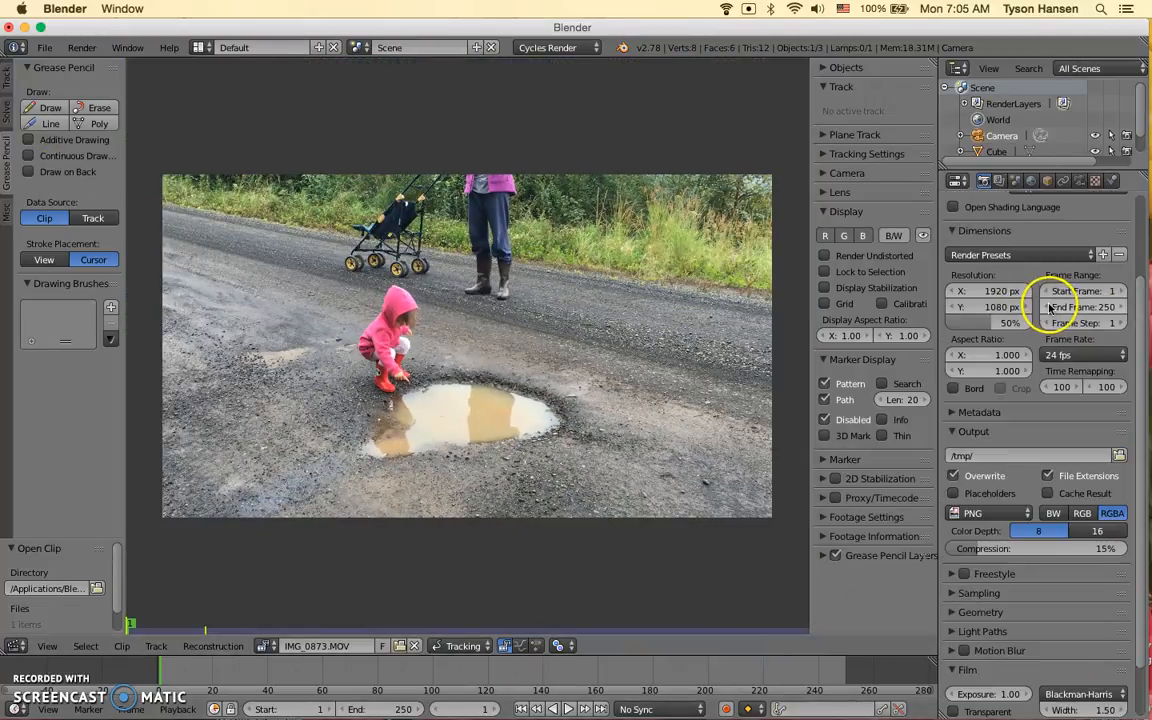
pyautogui.moveTo(289, 678); pyautogui.dragTo(434, 676)
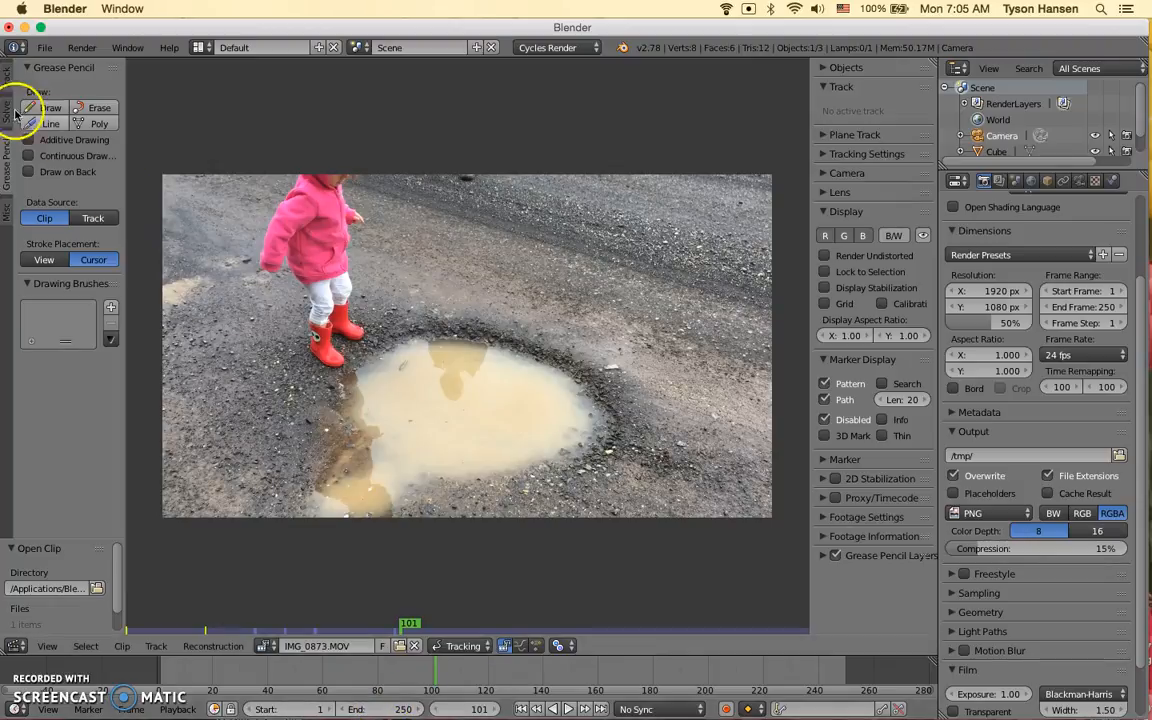
pyautogui.click(6, 80)
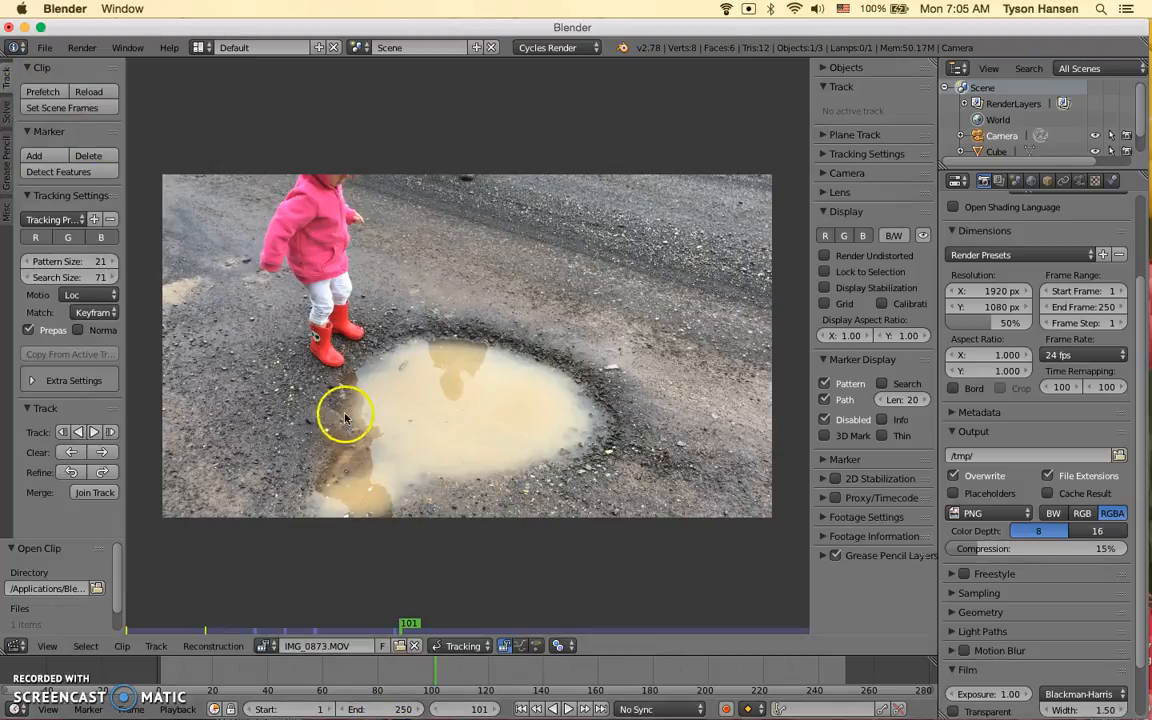
pyautogui.click(6, 118)
pyautogui.click(6, 150)
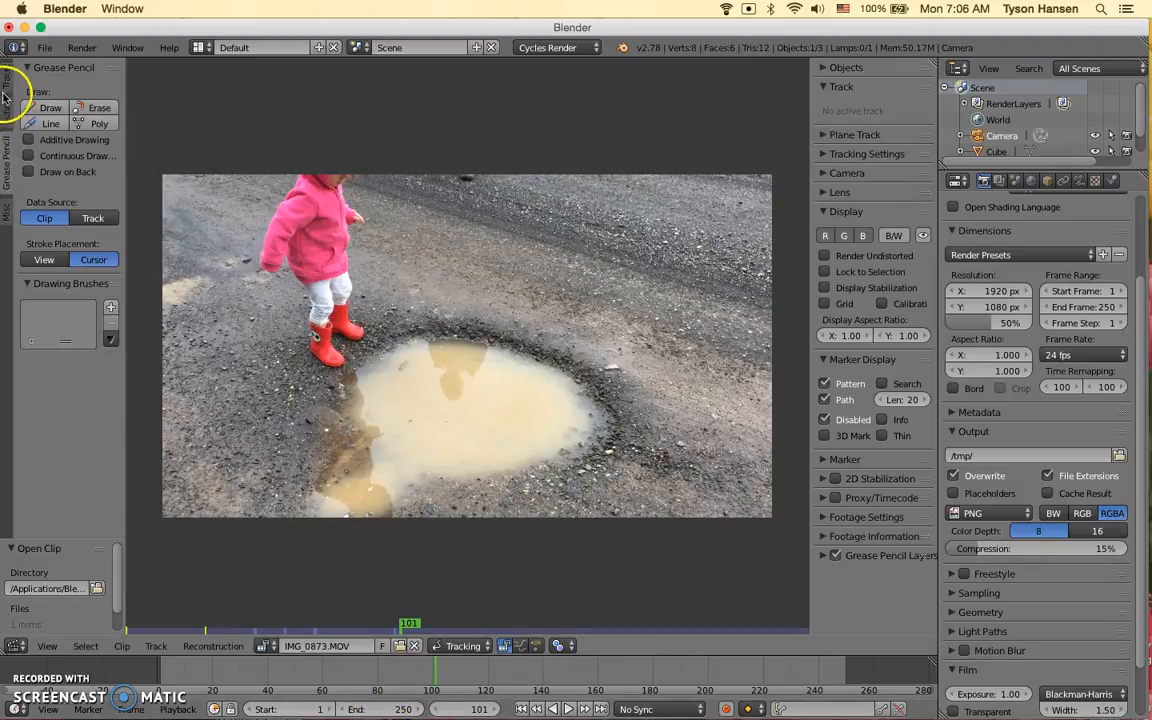
pyautogui.click(7, 84)
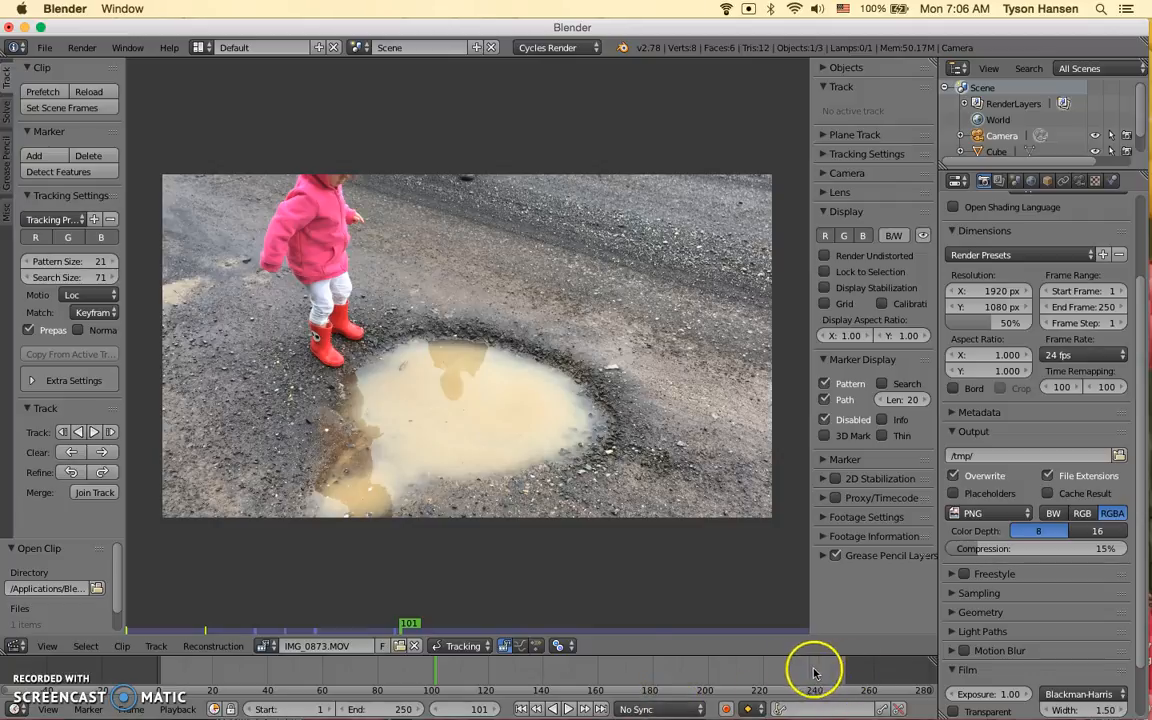
pyautogui.click(37, 108)
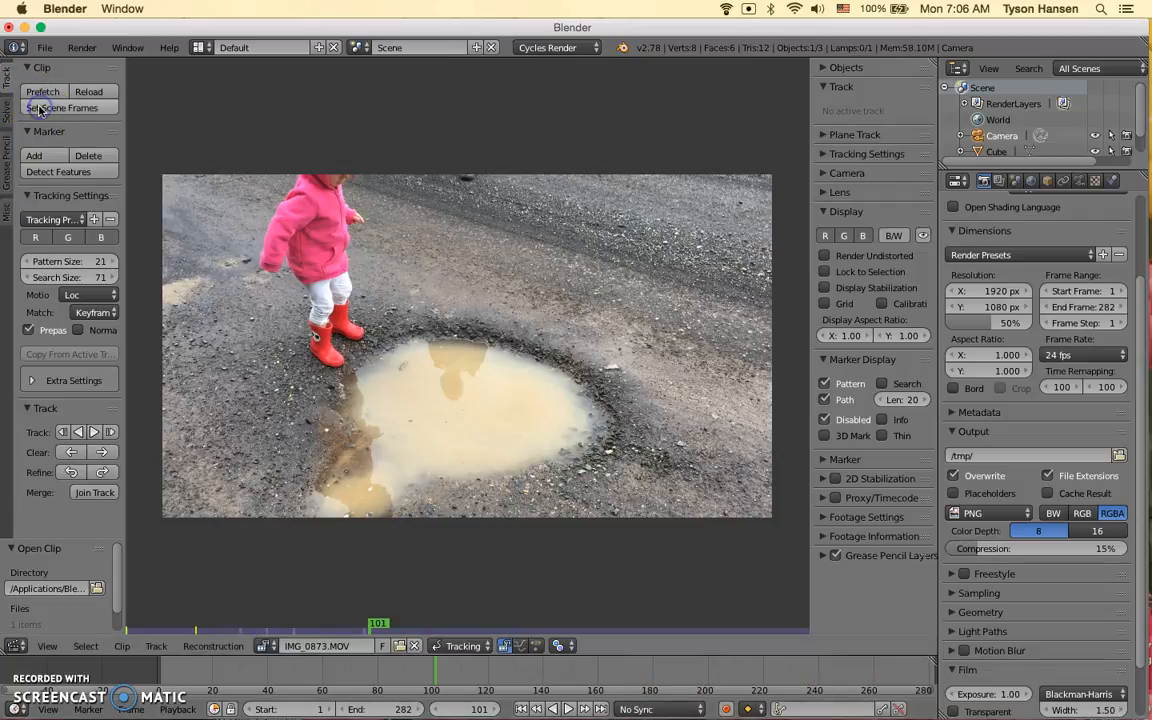
pyautogui.press('Home')
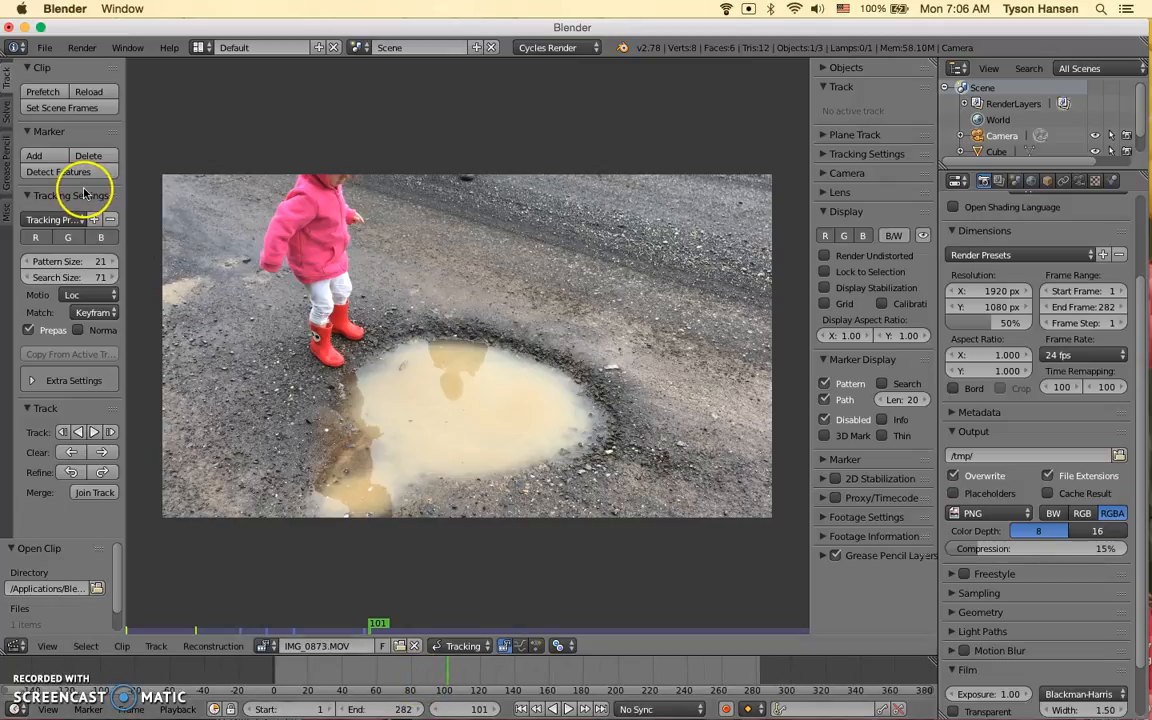
# Scrub and play through the footage between about frames 60 and 156 to examine playback and memory use as frames are cached
pyautogui.moveTo(437, 674); pyautogui.dragTo(336, 635)
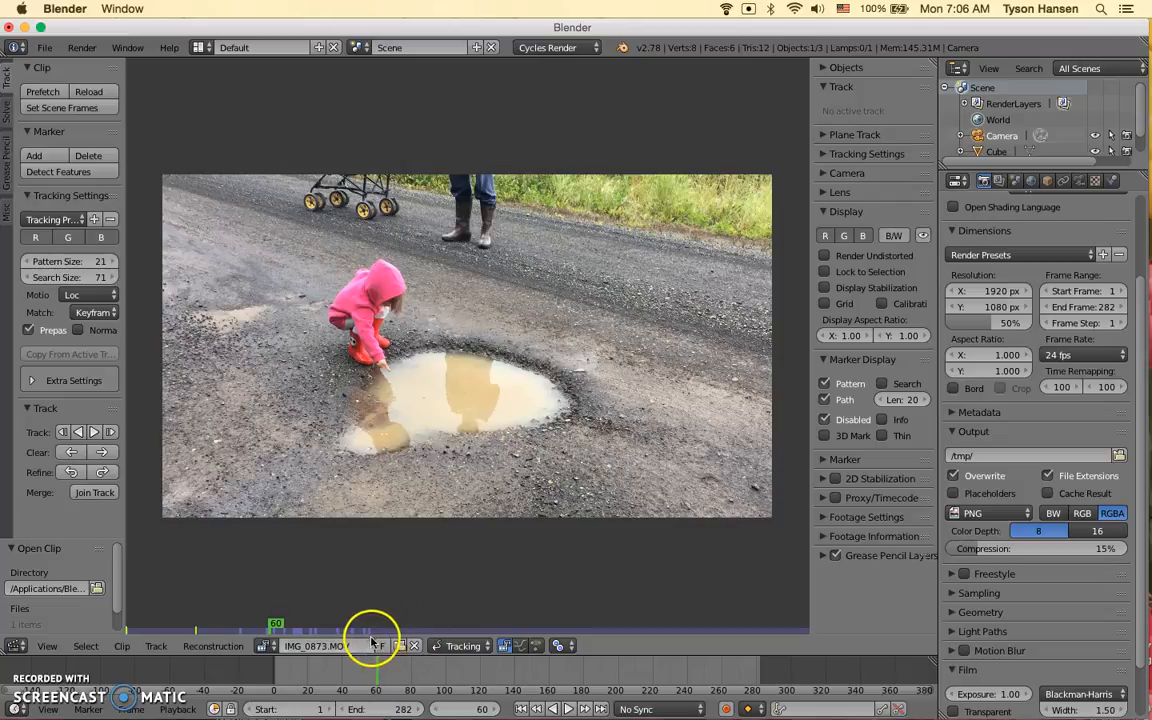
pyautogui.moveTo(368, 671); pyautogui.dragTo(536, 677)
pyautogui.click(531, 683)
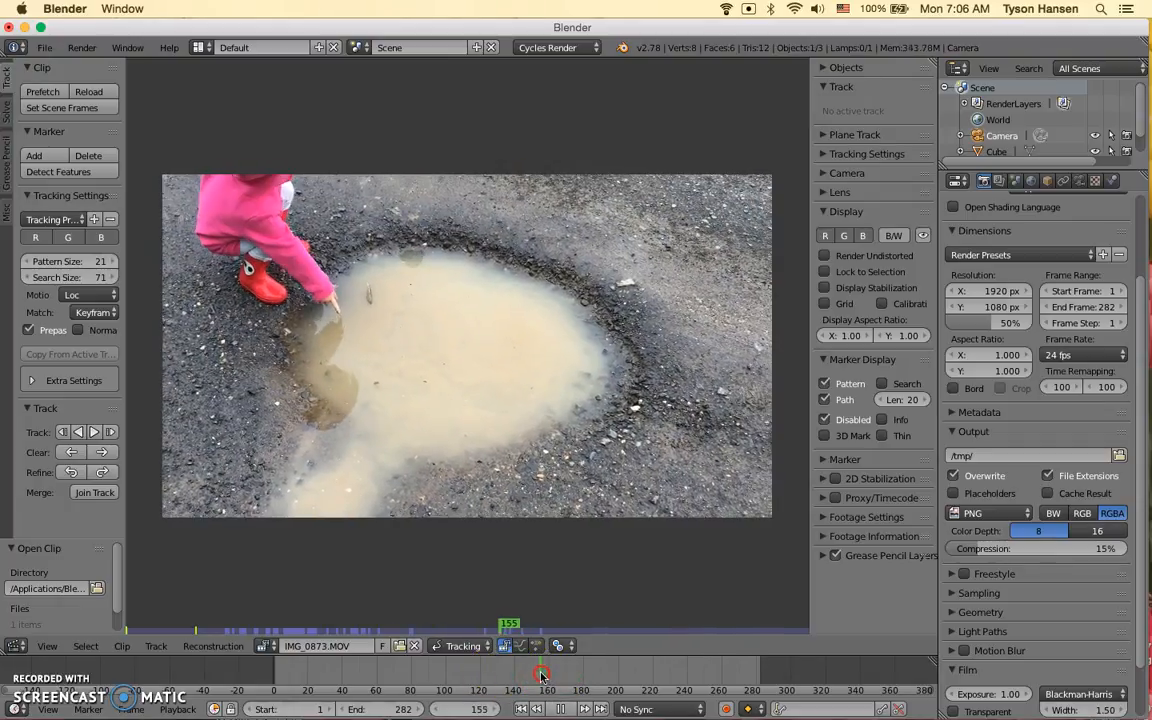
pyautogui.moveTo(375, 678); pyautogui.dragTo(398, 688)
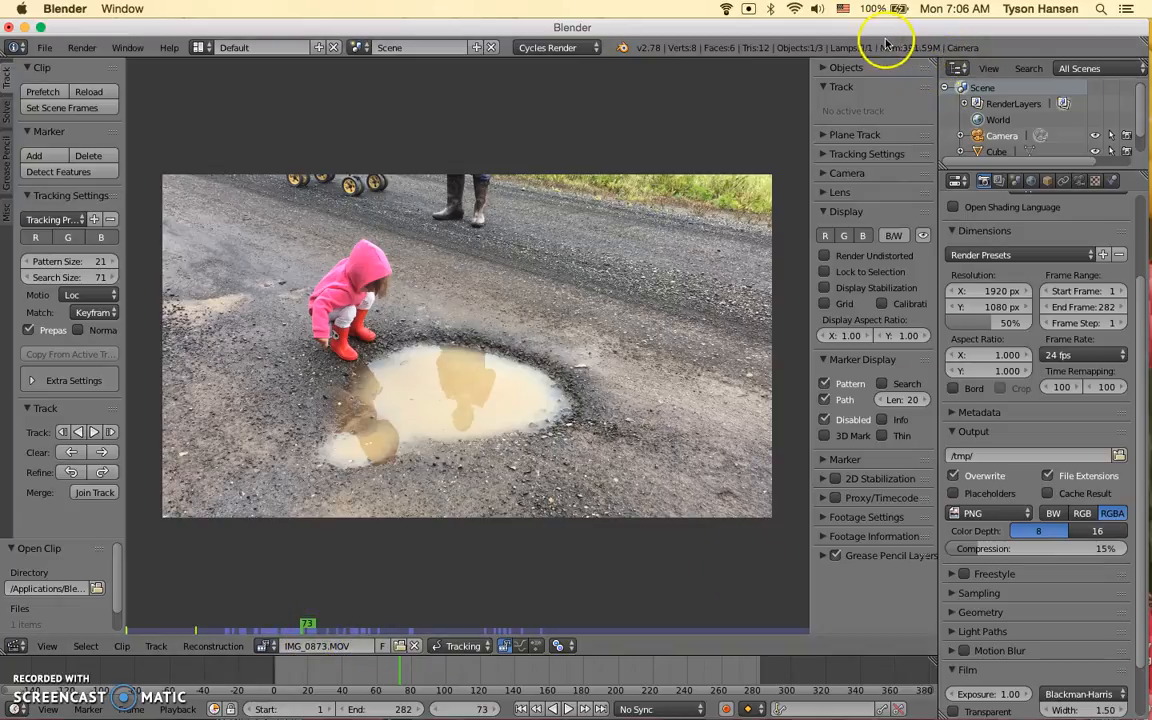
pyautogui.click(404, 673)
pyautogui.moveTo(404, 673); pyautogui.dragTo(543, 683)
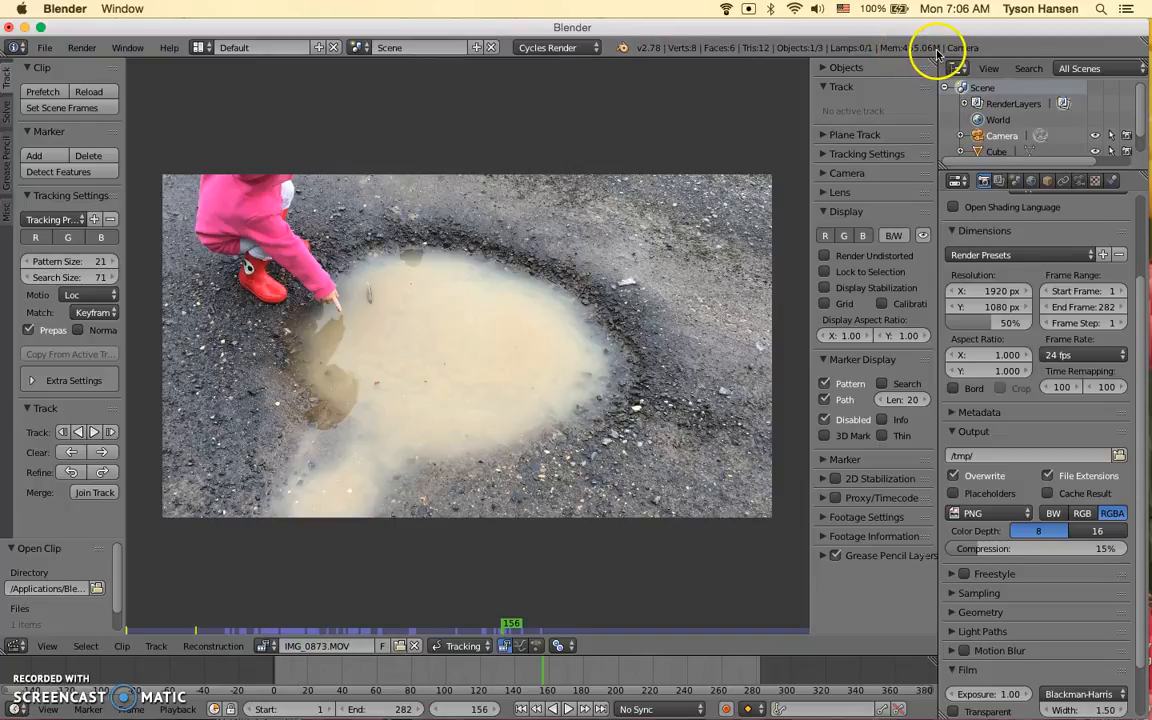
pyautogui.moveTo(552, 675); pyautogui.dragTo(492, 682)
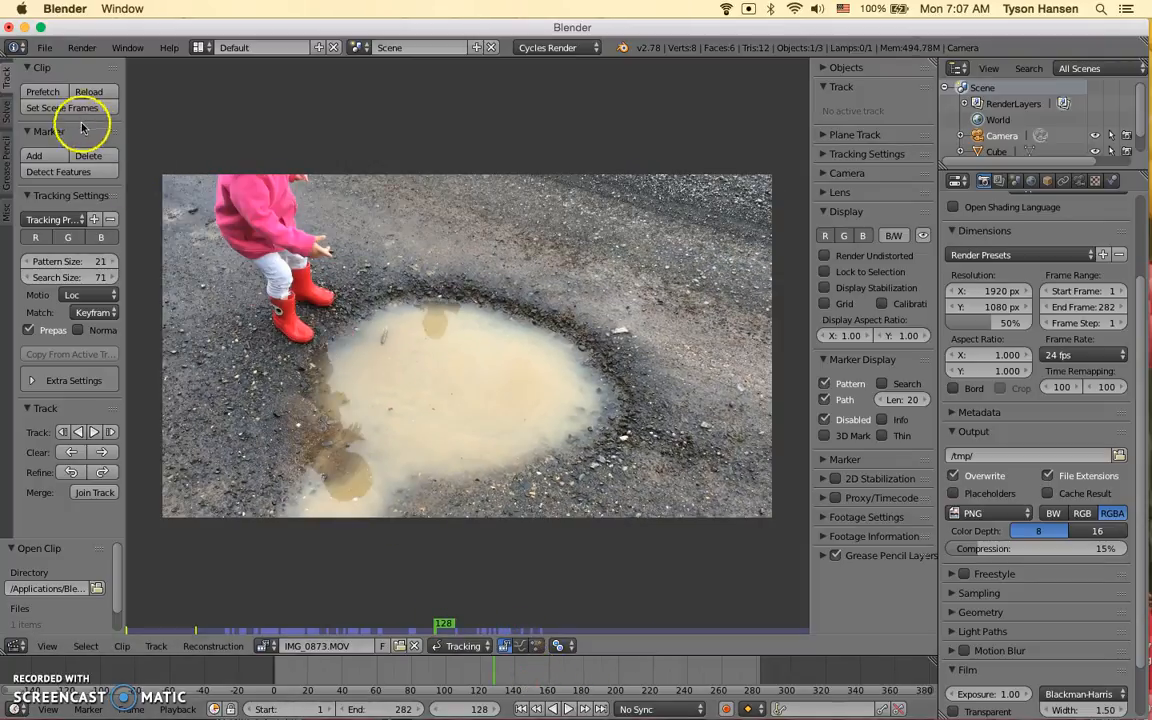
pyautogui.moveTo(499, 680); pyautogui.dragTo(451, 676)
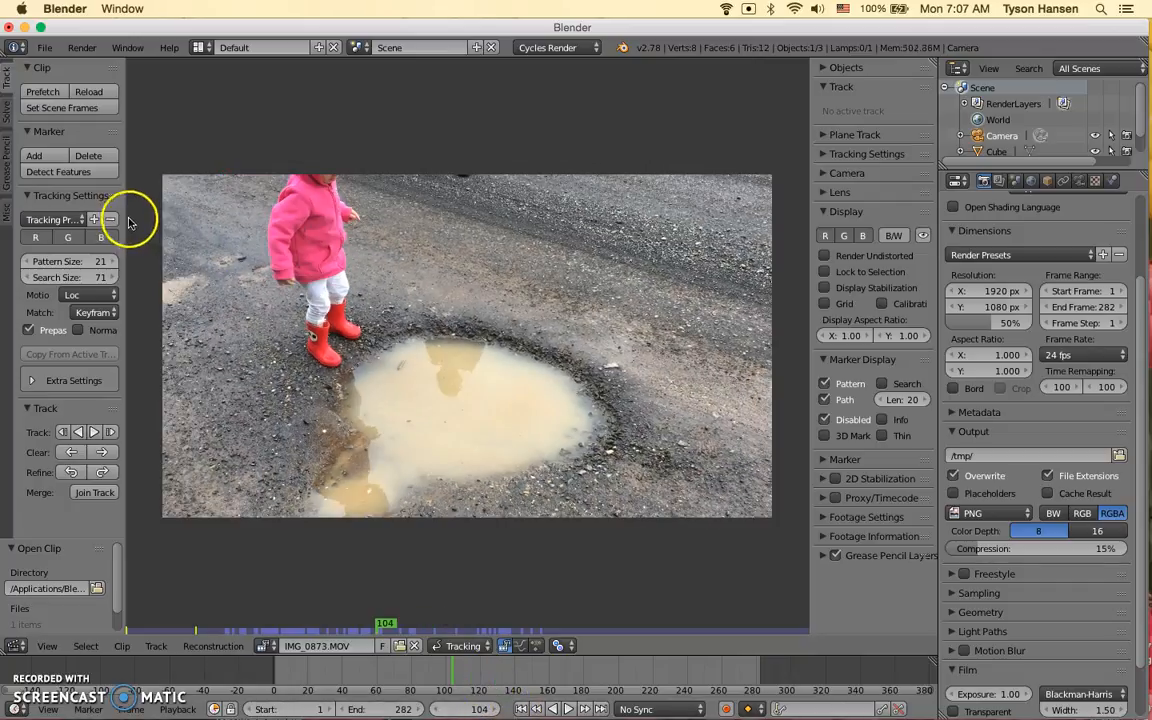
# Prefetch the clip's frames into memory, stop the prefetch partway, and scrub through the cached footage to frame 76
pyautogui.click(44, 92)
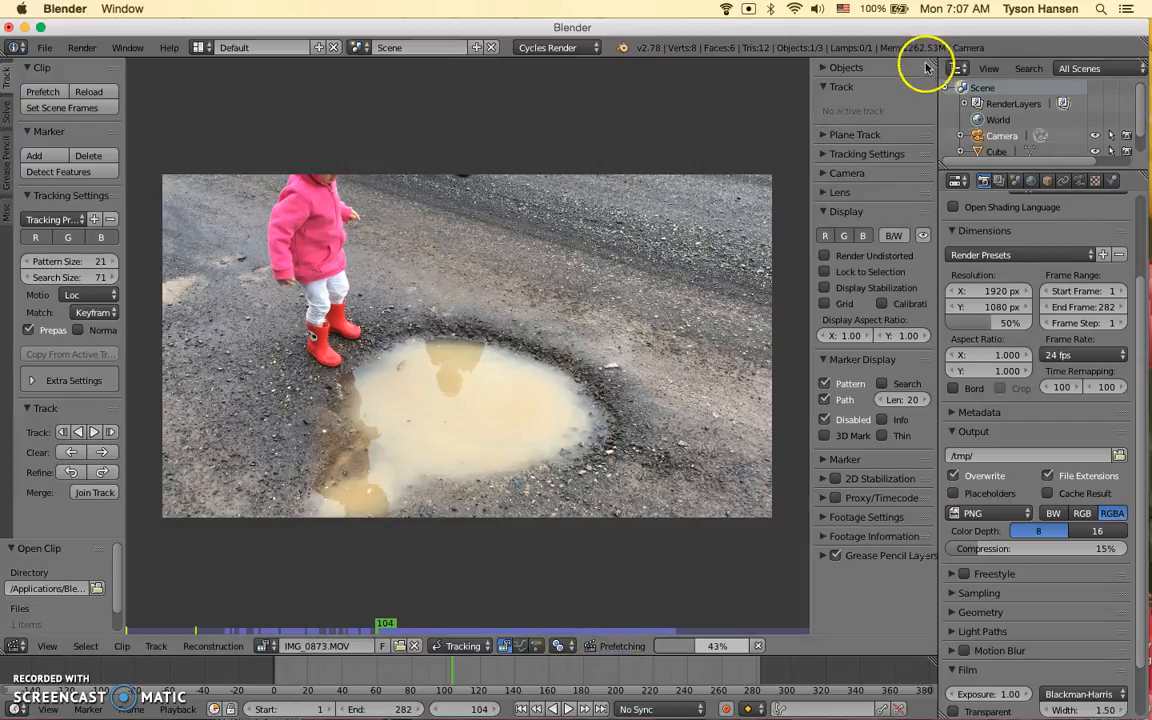
pyautogui.click(759, 647)
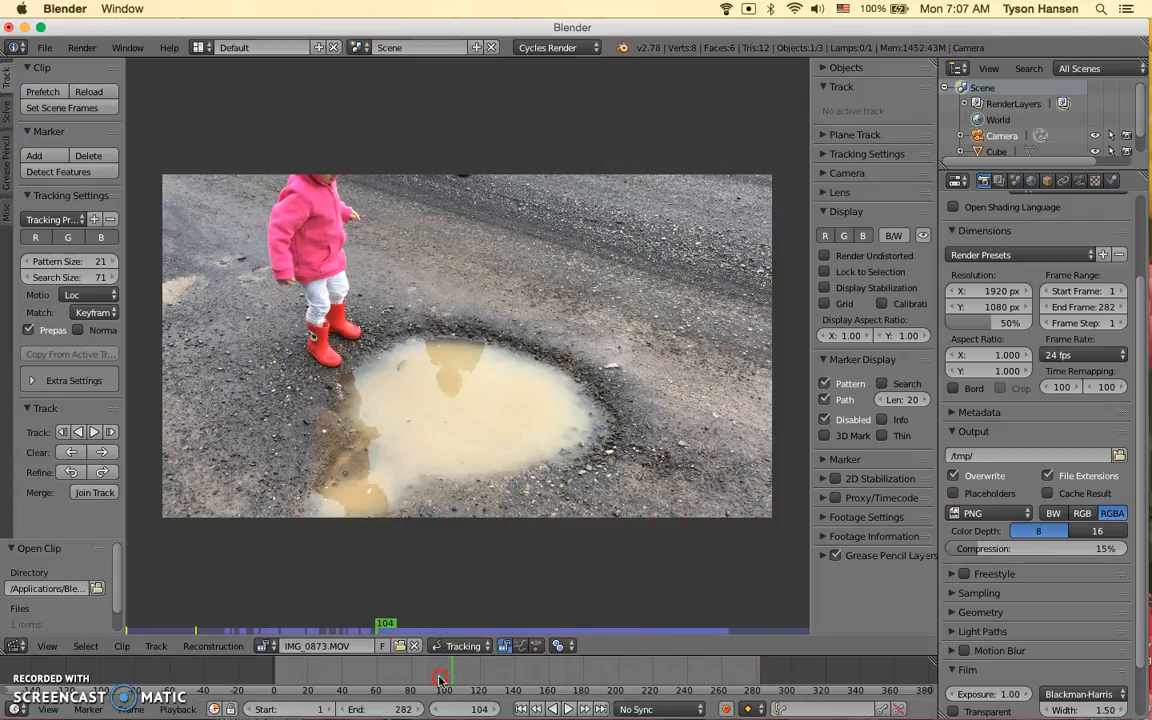
pyautogui.hotkey('shift', 'alt', 'a')
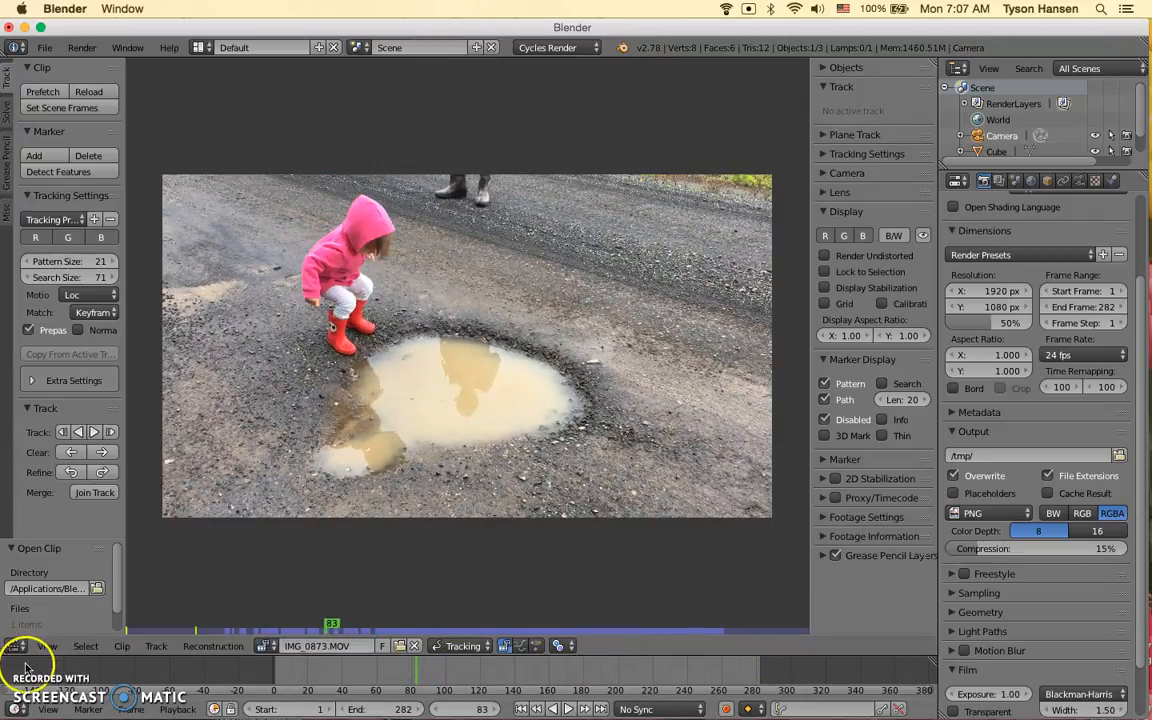
pyautogui.click(382, 677)
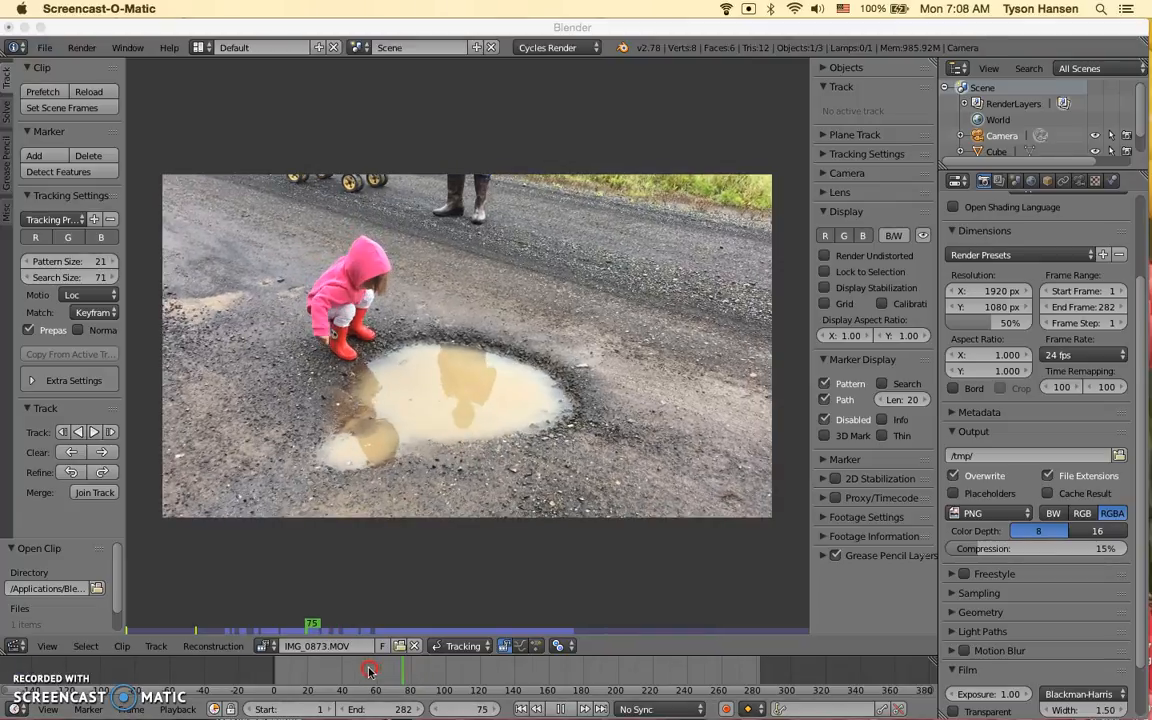
pyautogui.moveTo(384, 673); pyautogui.dragTo(424, 680)
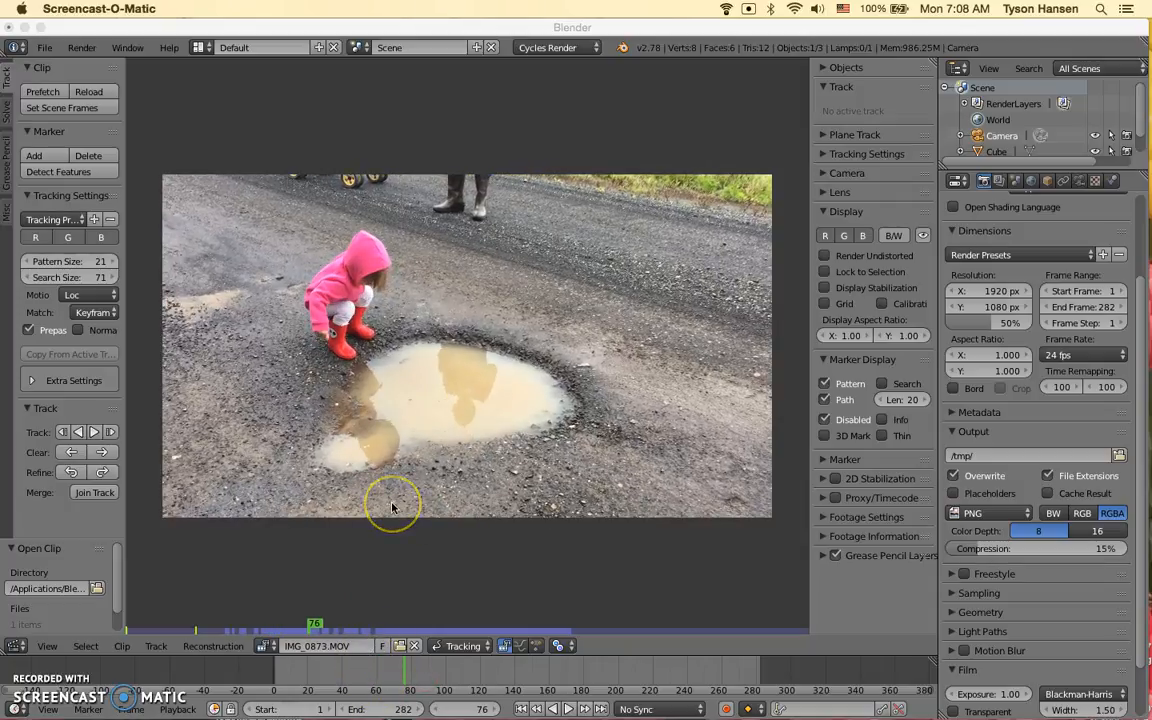
# Prefetch the clip's frames into memory again, scrub the early footage, and return the playhead to frame 1
pyautogui.click(308, 672)
pyautogui.moveTo(303, 672); pyautogui.dragTo(293, 669)
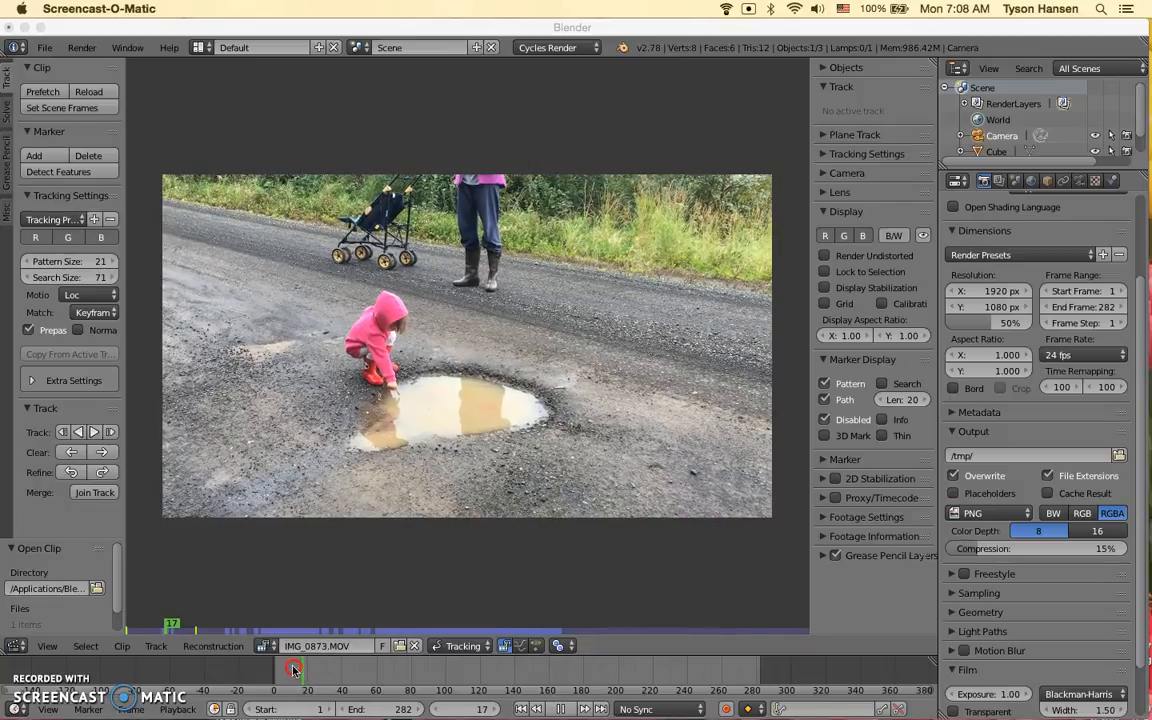
pyautogui.click(45, 93)
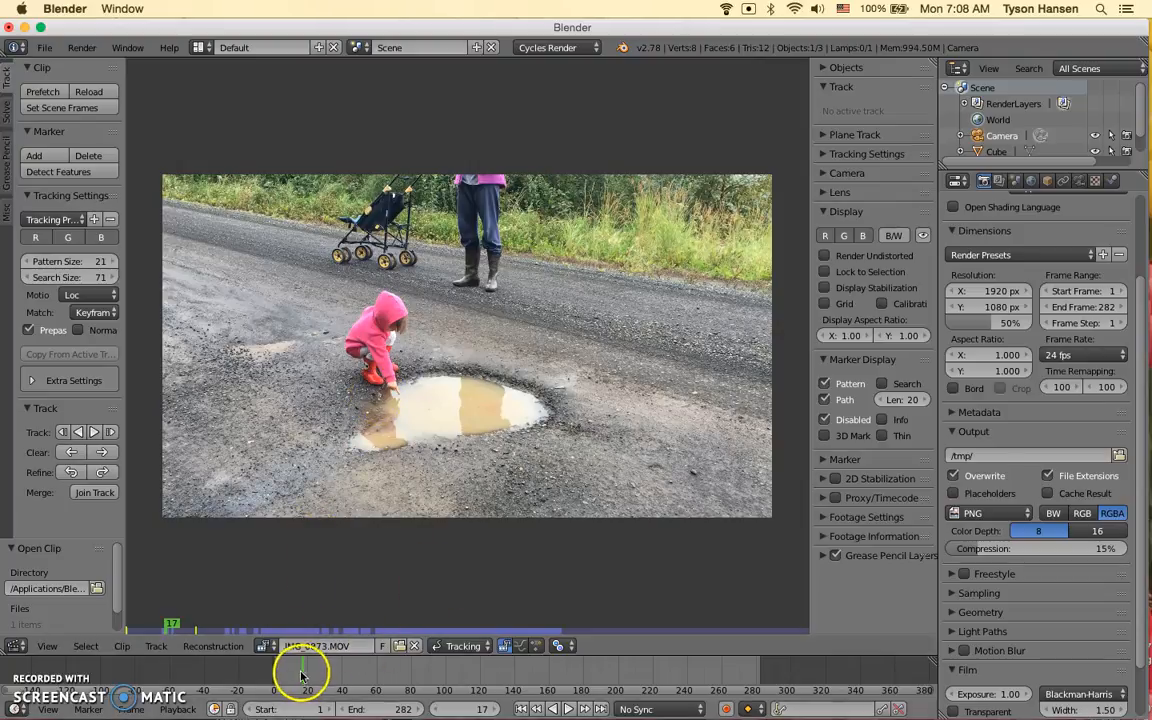
pyautogui.moveTo(309, 680)
pyautogui.mouseDown()
pyautogui.moveTo(330, 683)
pyautogui.moveTo(292, 674)
pyautogui.mouseUp()
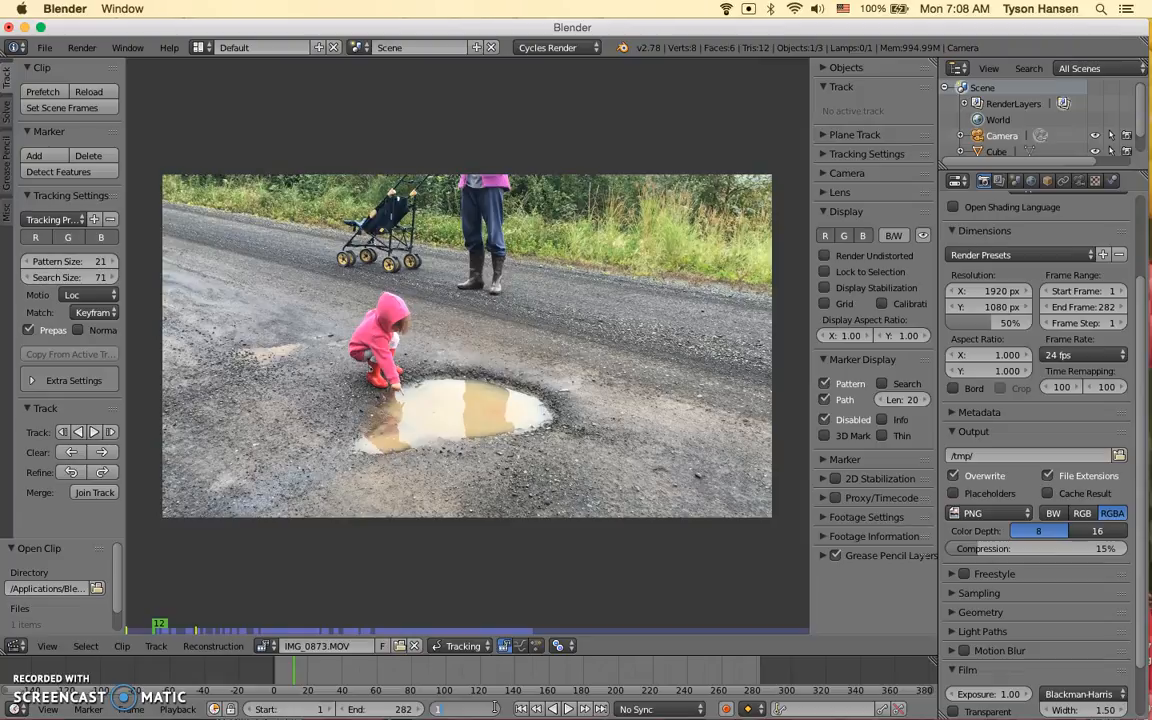
pyautogui.press('Return')
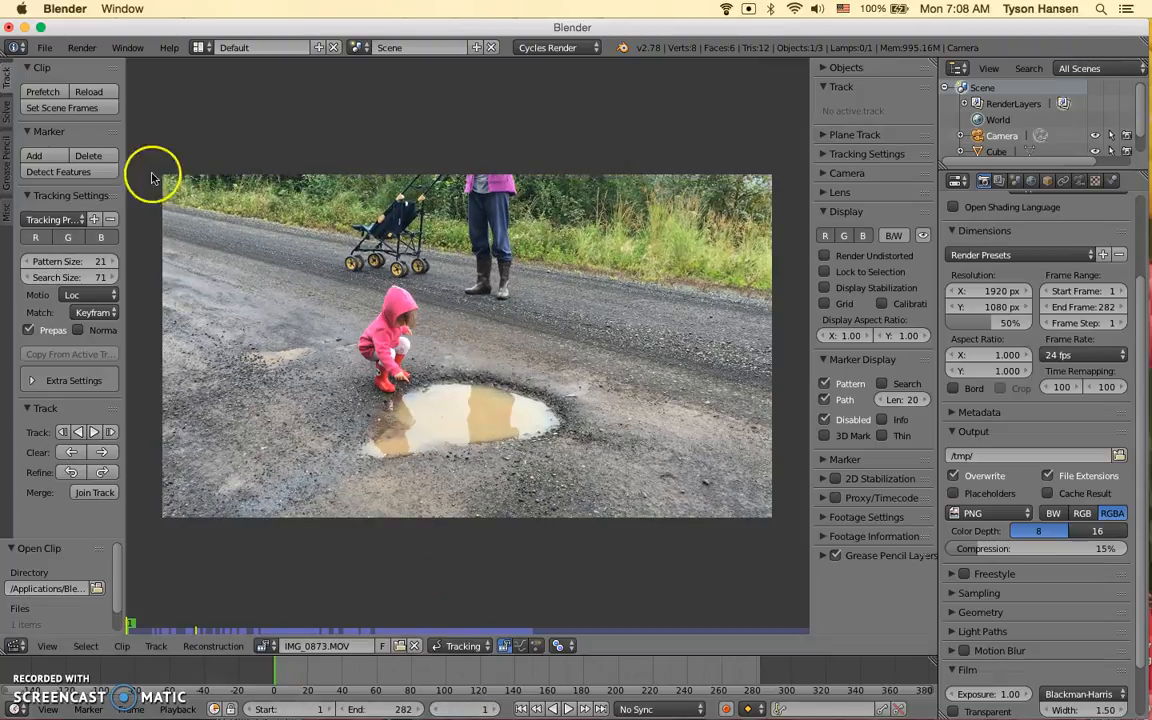
# Add a tracking marker at frame 1 on the dark gravel spot between the red boot and the puddle, and fine-tune its position in the track preview
pyautogui.click(5, 104)
pyautogui.click(6, 80)
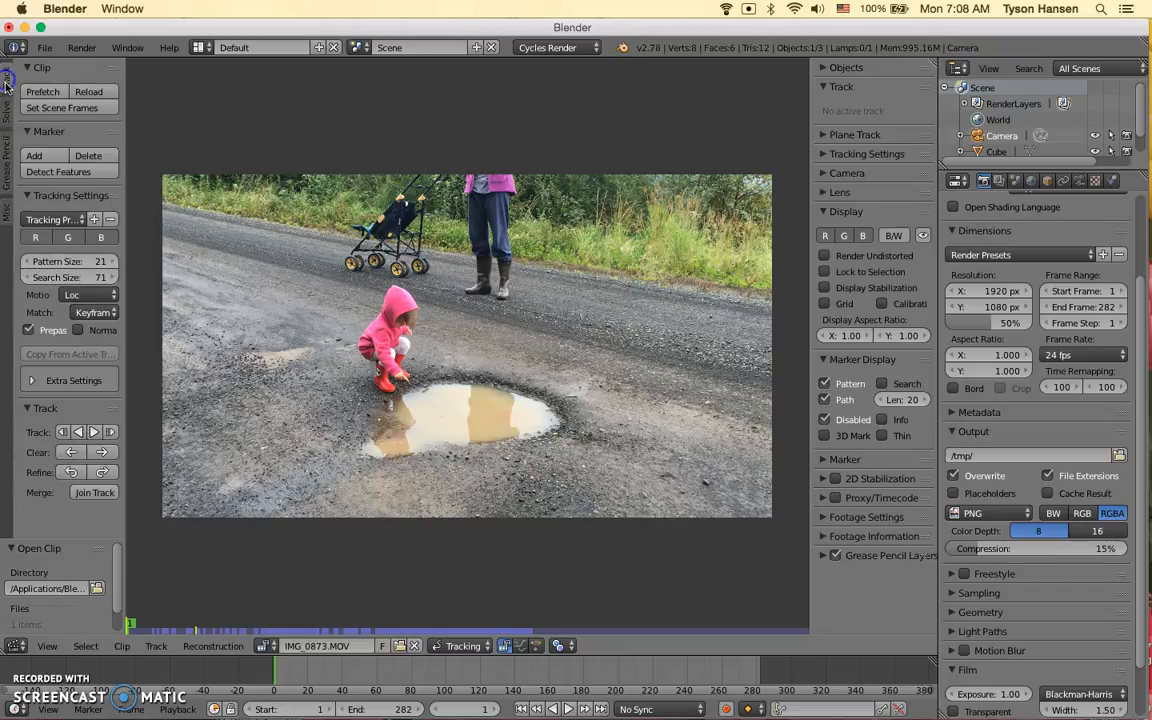
pyautogui.click(38, 157)
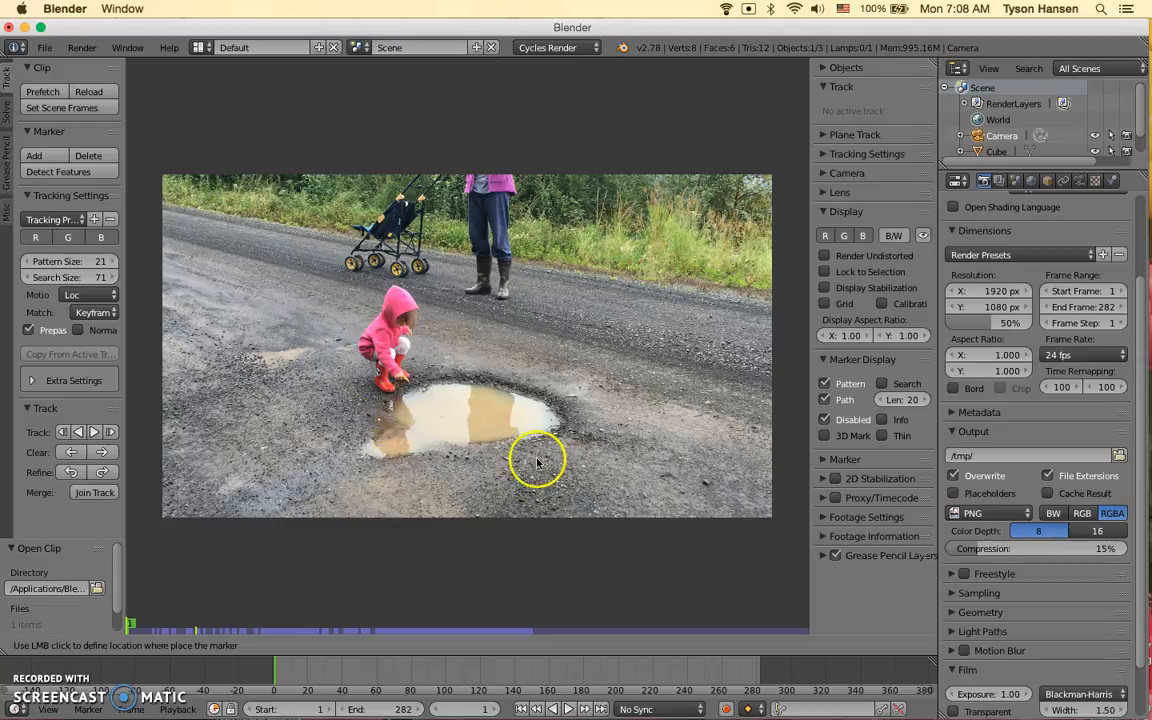
pyautogui.scroll(3, 390, 415)
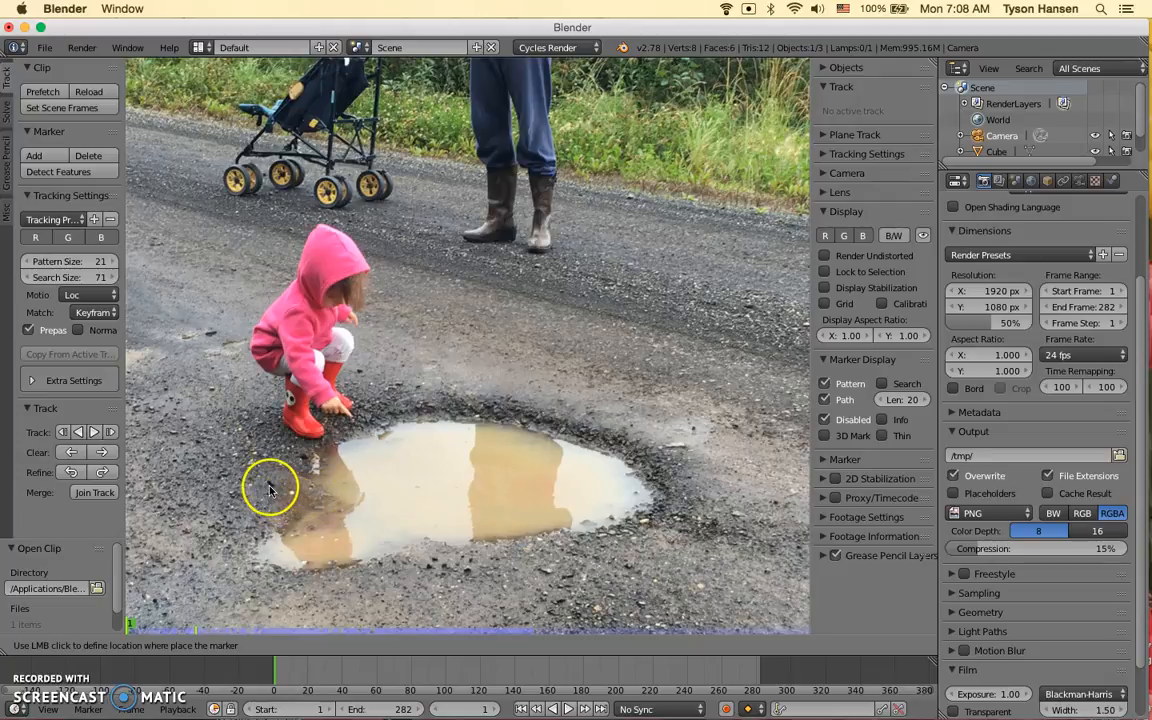
pyautogui.scroll(1, 299, 470)
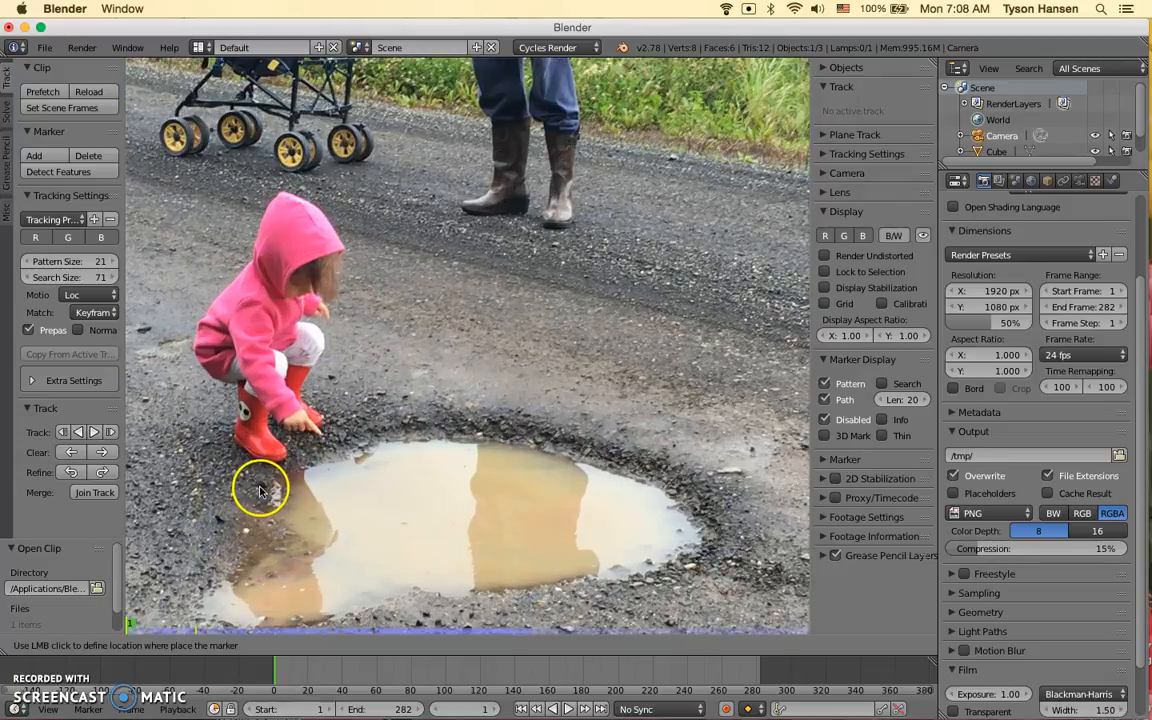
pyautogui.click(260, 488)
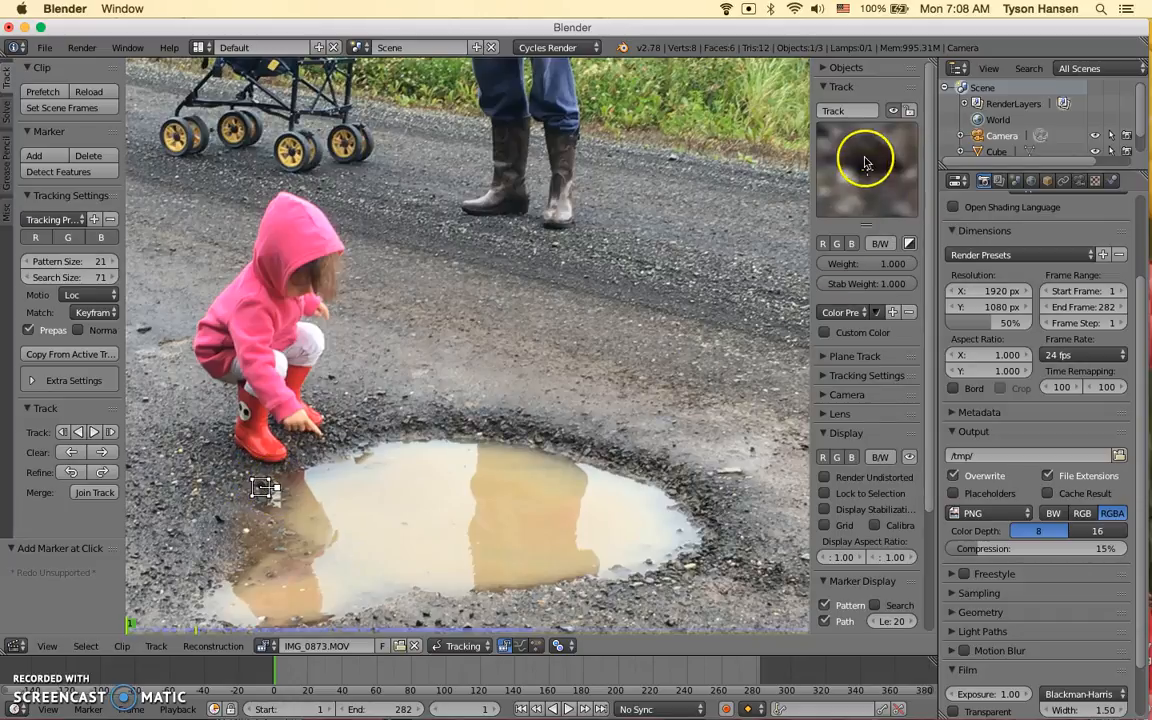
pyautogui.moveTo(838, 200)
pyautogui.mouseDown()
pyautogui.moveTo(905, 144)
pyautogui.moveTo(818, 154)
pyautogui.moveTo(892, 200)
pyautogui.moveTo(901, 148)
pyautogui.moveTo(893, 168)
pyautogui.mouseUp()
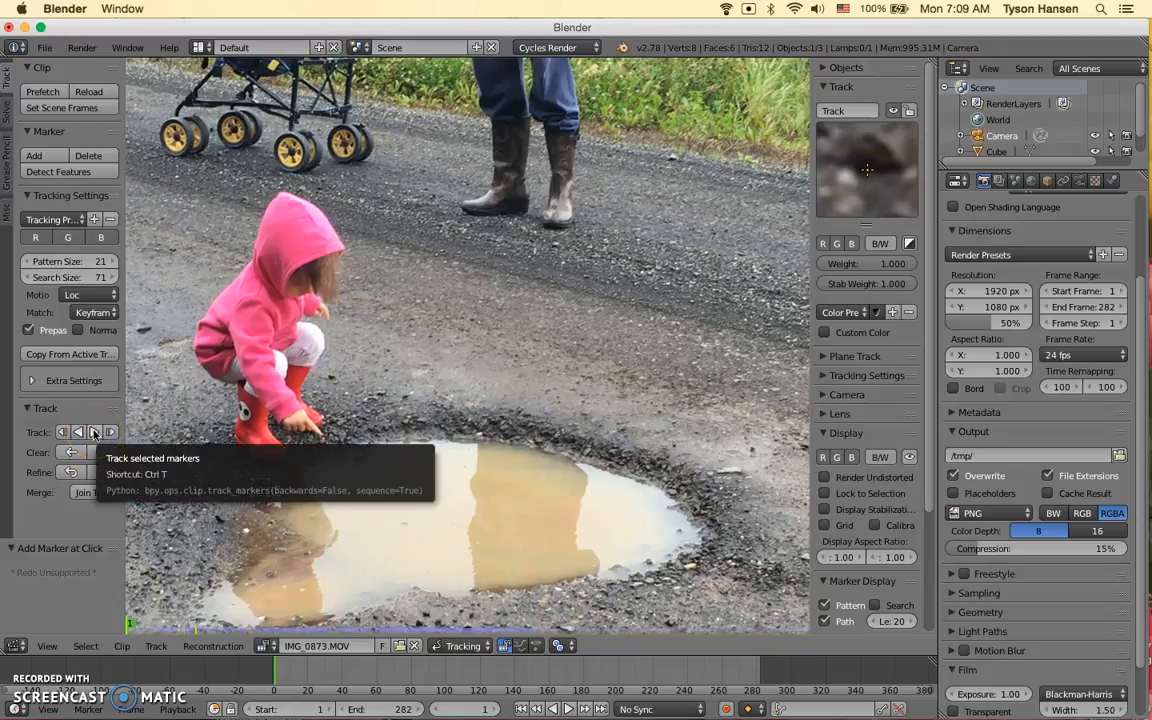
# Track the marker forward from frame 1, and play and scrub the result to find where the track is lost
pyautogui.click(94, 432)
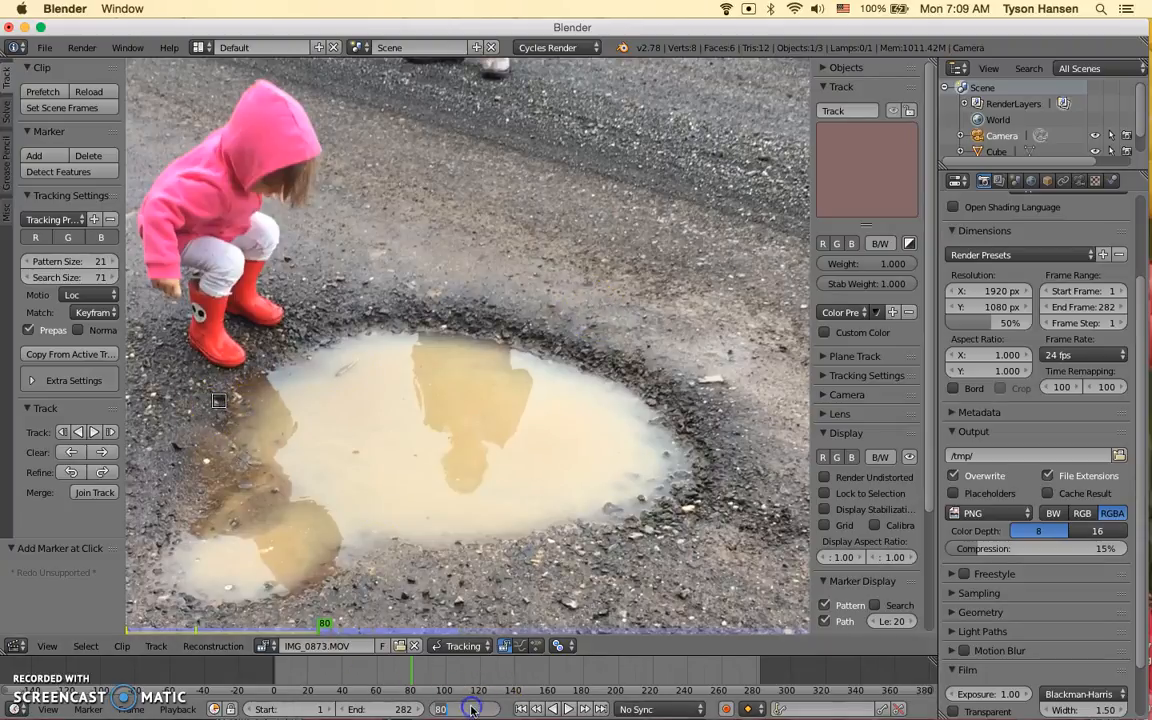
pyautogui.moveTo(472, 709); pyautogui.dragTo(330, 709)
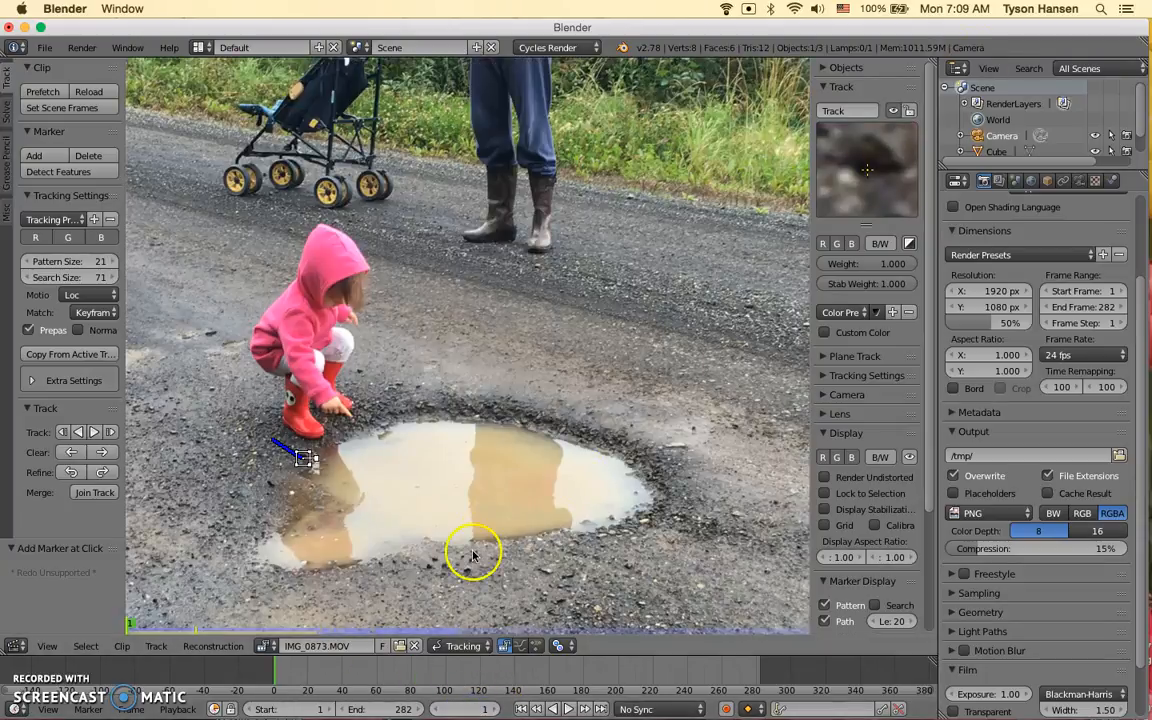
pyautogui.hotkey('alt', 'a')
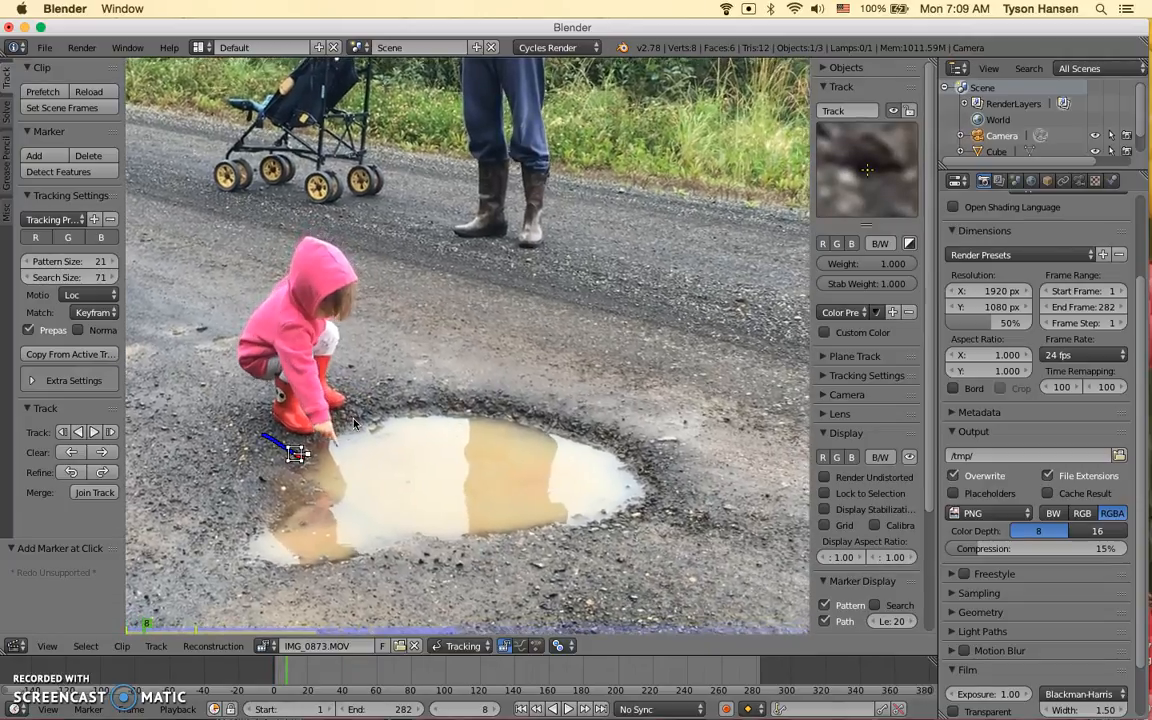
pyautogui.click(298, 604)
pyautogui.moveTo(318, 664); pyautogui.dragTo(404, 667)
pyautogui.click(404, 553)
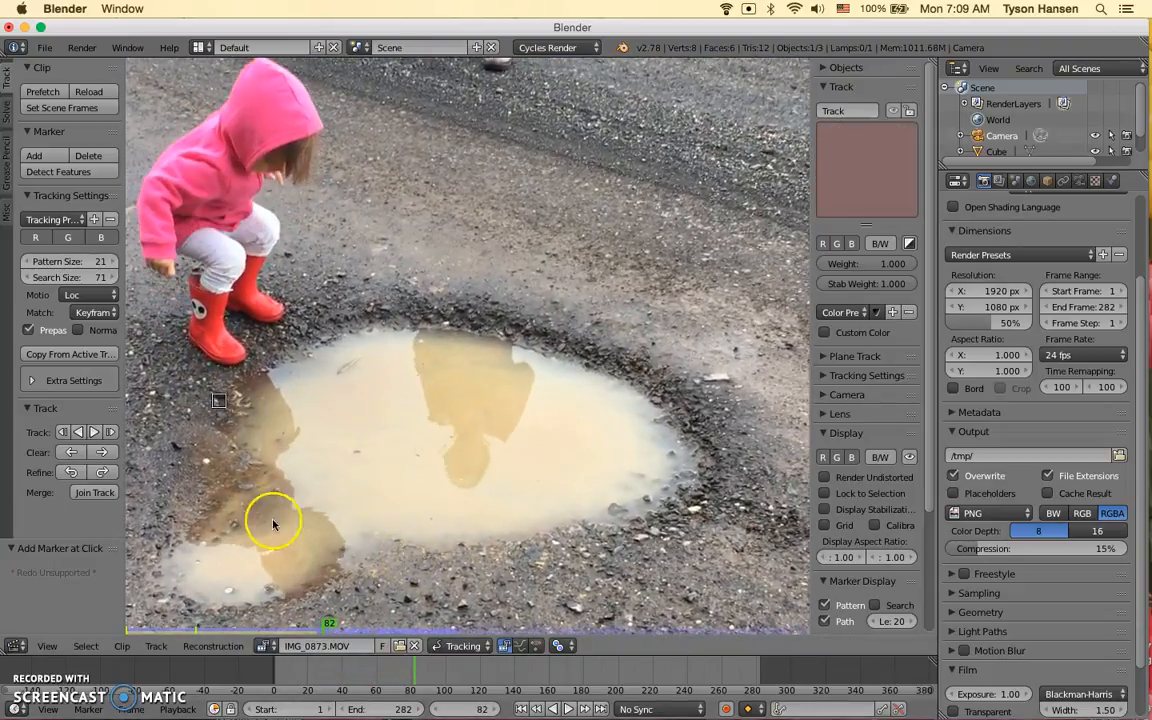
# Reposition the marker on the dark gravel spot at frame 80 and resume tracking forward
pyautogui.moveTo(419, 675); pyautogui.dragTo(410, 673)
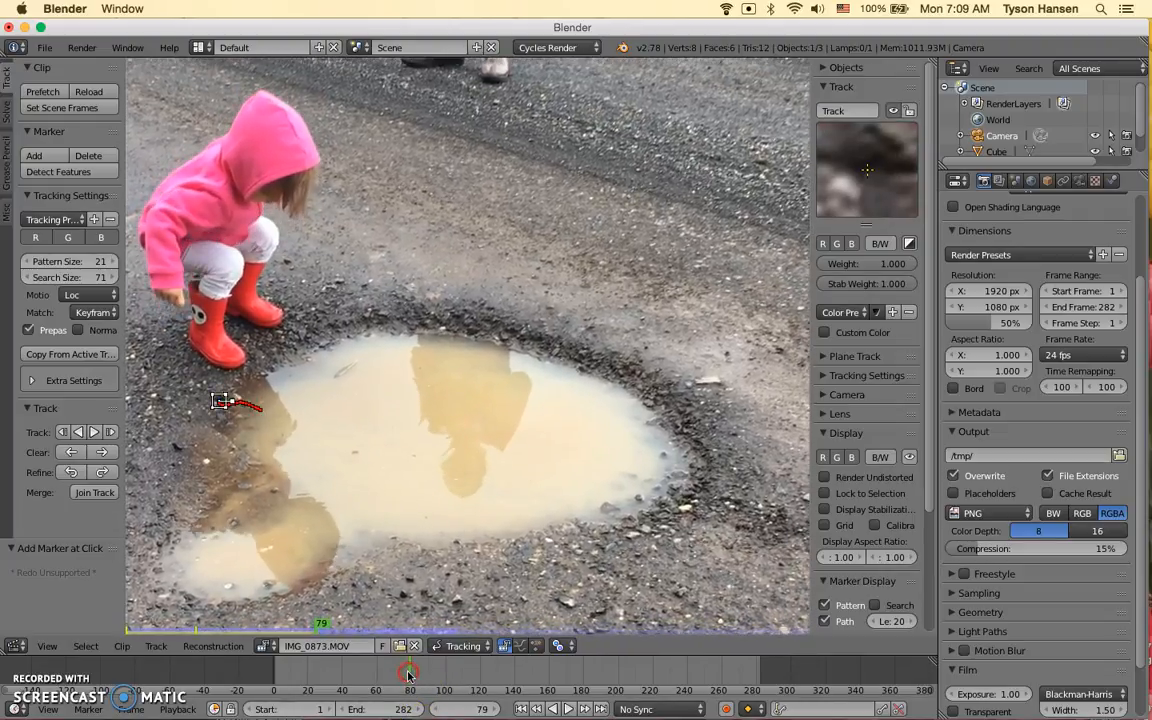
pyautogui.press('Left')
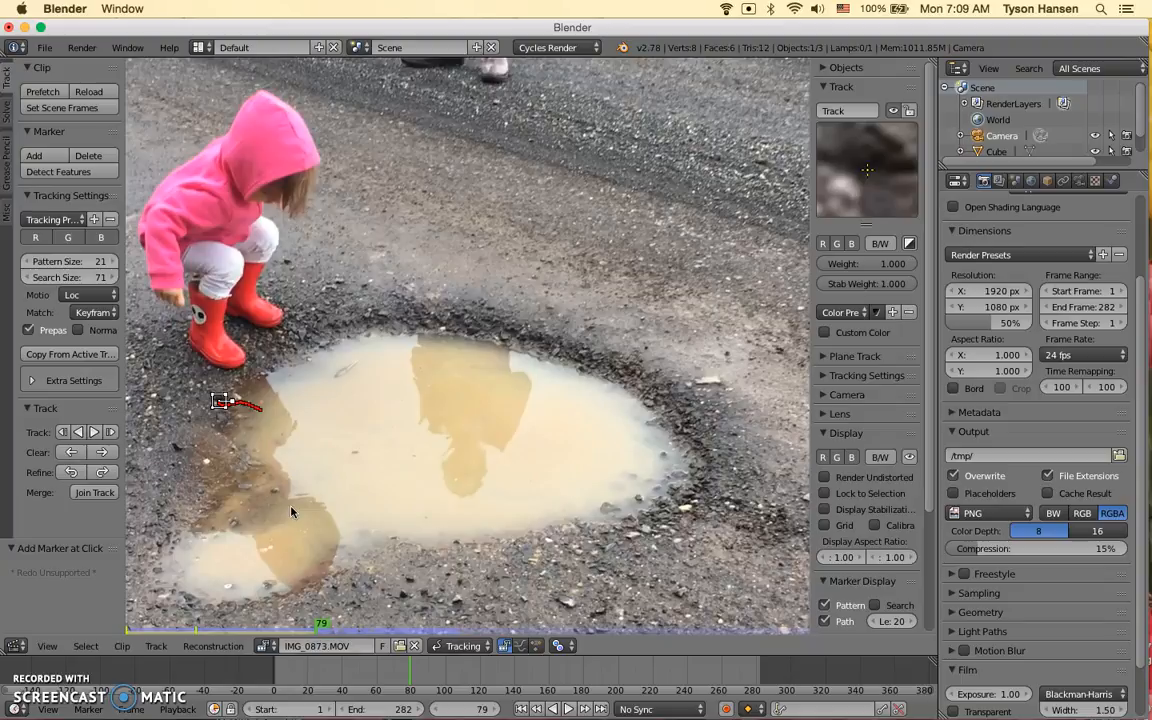
pyautogui.press('Right')
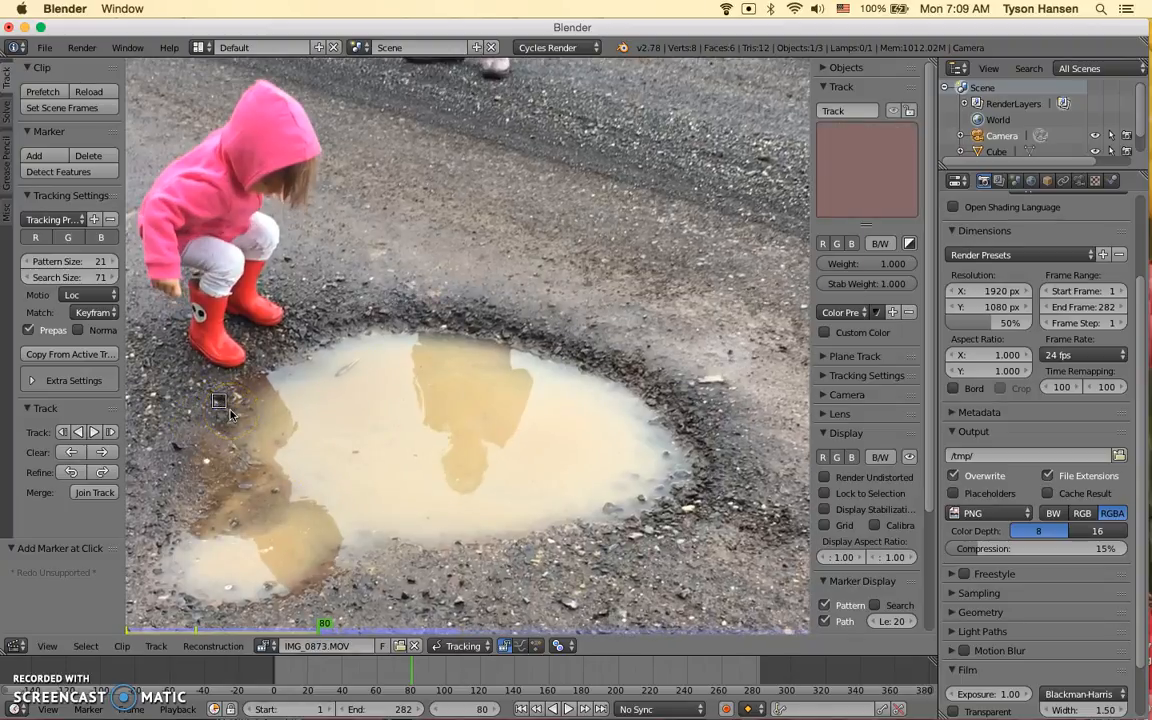
pyautogui.press('g')
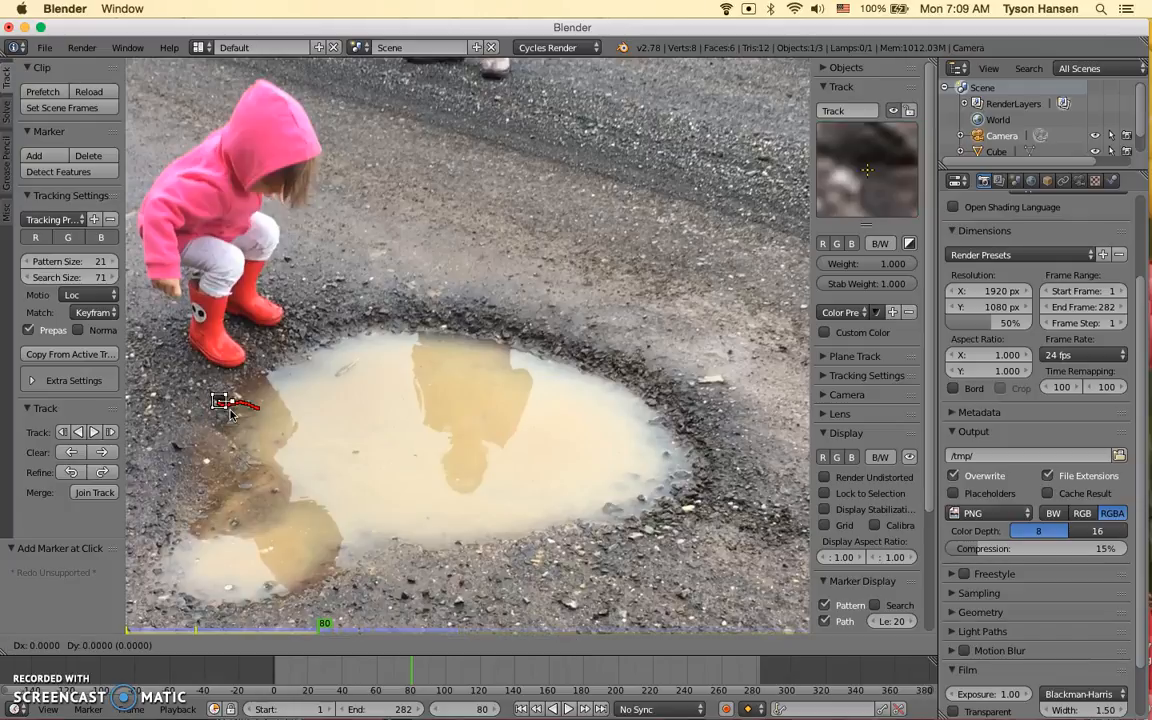
pyautogui.click(231, 412)
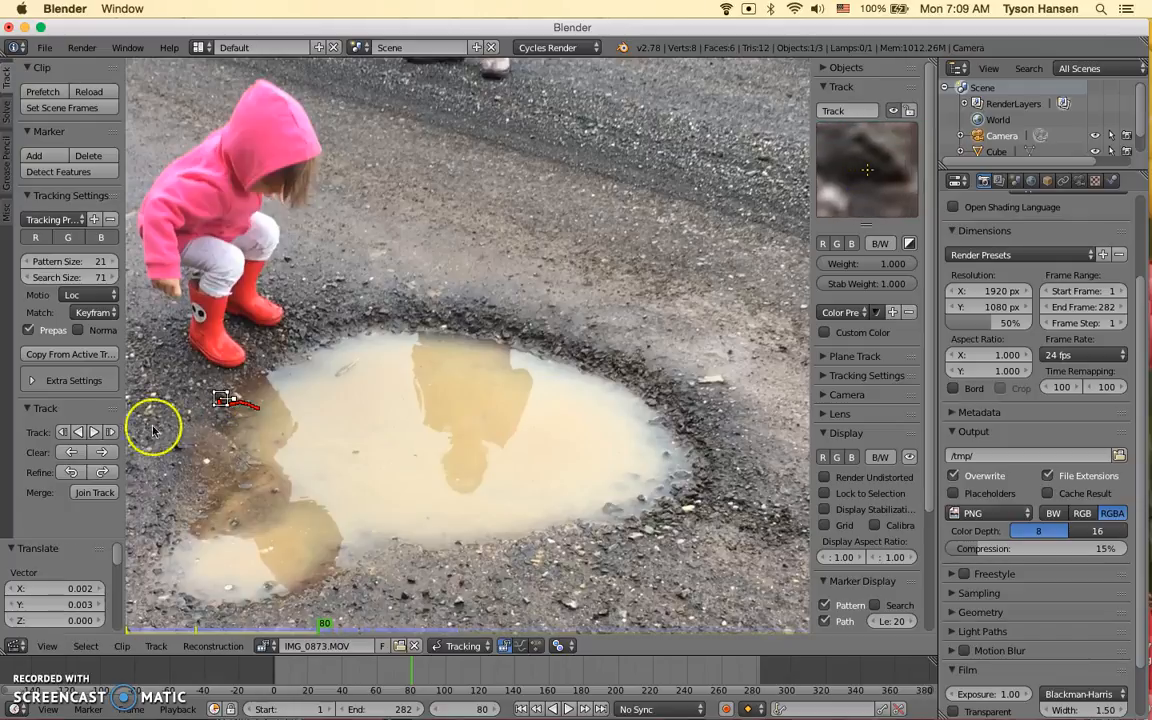
pyautogui.click(95, 433)
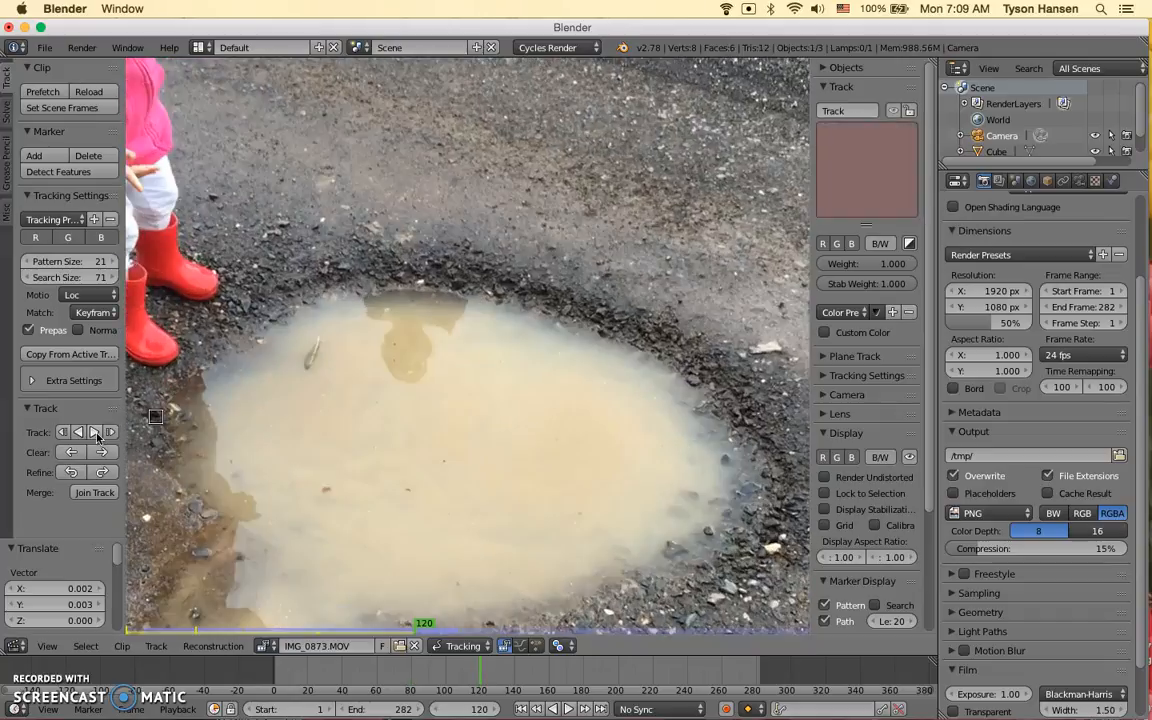
# Reposition the marker on the dark gravel spot at frame 120, comparing it with the neighbouring frames
pyautogui.scroll(-1, 258, 462)
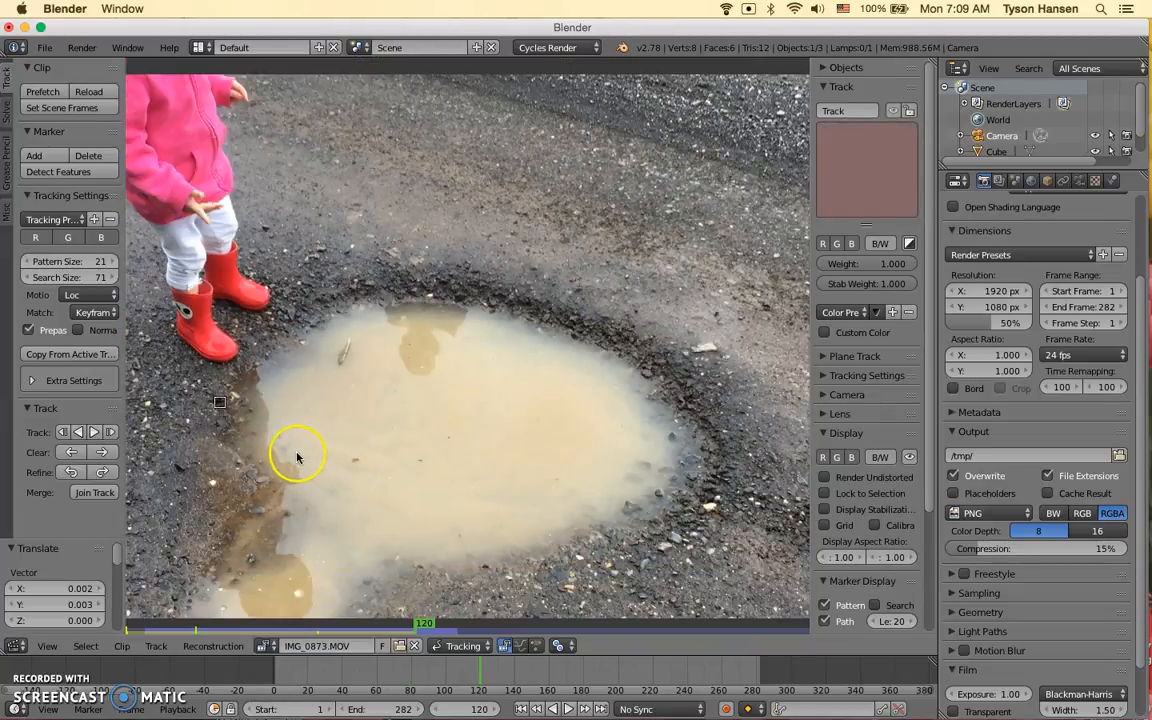
pyautogui.moveTo(297, 457); pyautogui.dragTo(406, 455, button='middle')
pyautogui.rightClick(442, 633)
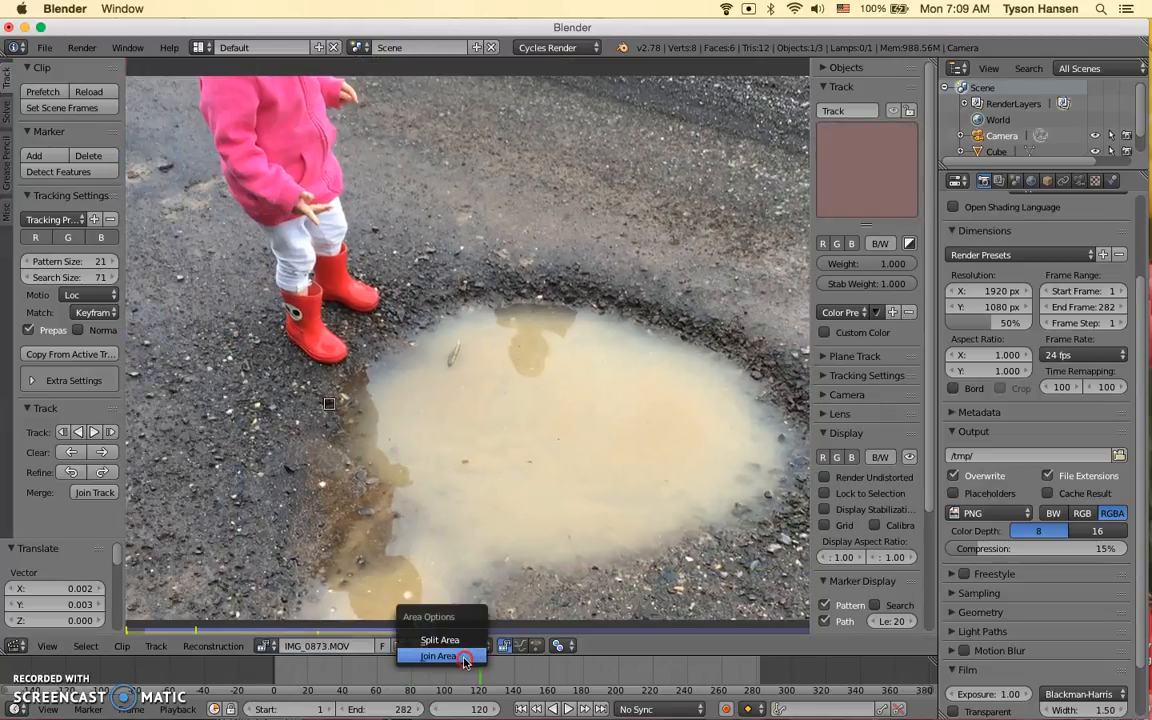
pyautogui.moveTo(437, 672)
pyautogui.mouseDown()
pyautogui.moveTo(378, 672)
pyautogui.moveTo(477, 672)
pyautogui.mouseUp()
pyautogui.press('Right')
pyautogui.press('Left')
pyautogui.press('Right')
pyautogui.press('g')
pyautogui.click(394, 437)
# Track the marker backward from the corrected frame, and return to frame 120 to track it forward
pyautogui.click(88, 431)
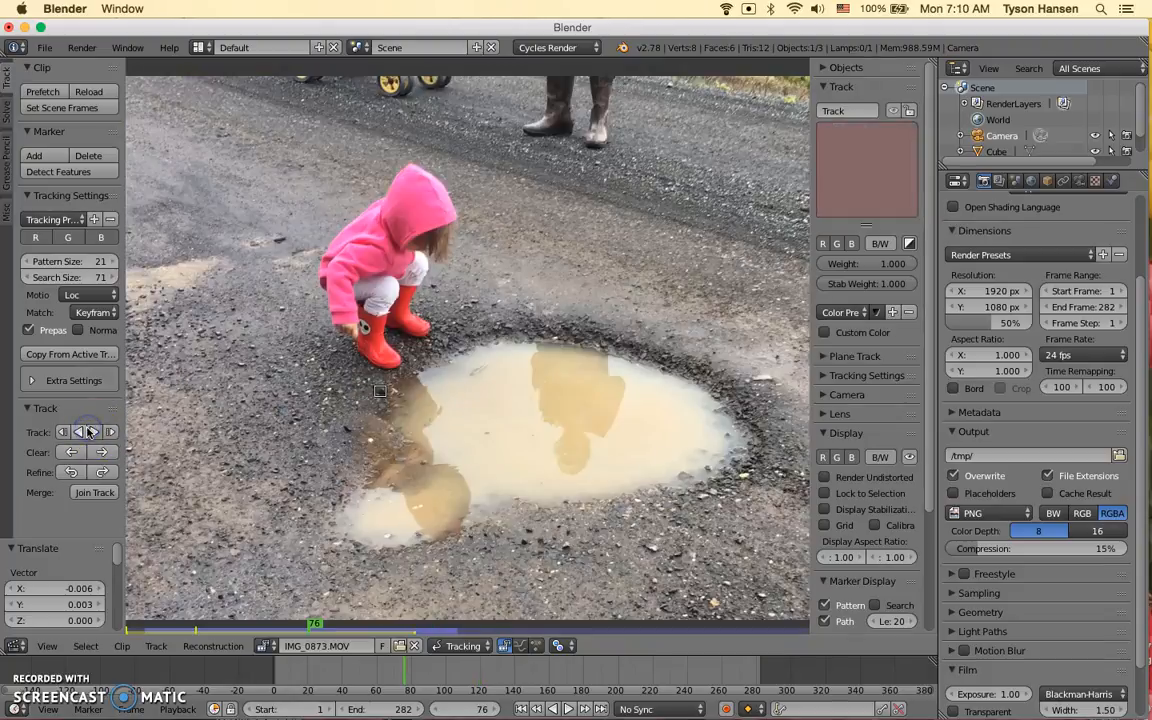
pyautogui.moveTo(419, 664); pyautogui.dragTo(480, 672)
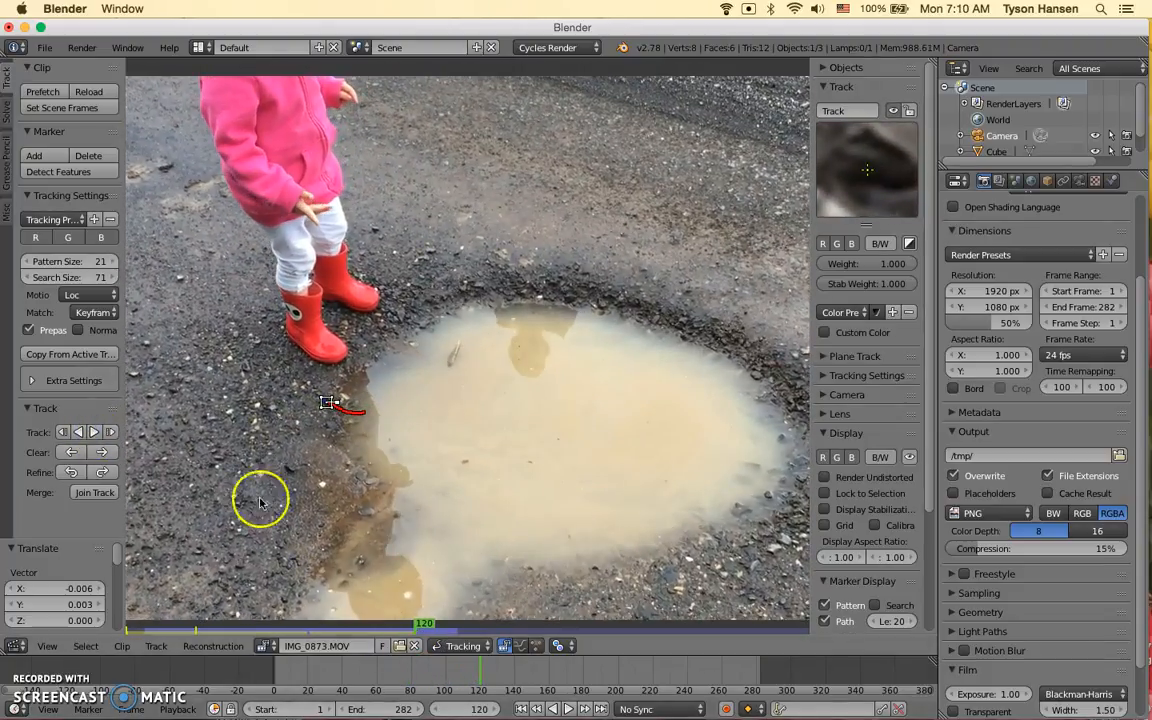
pyautogui.click(100, 432)
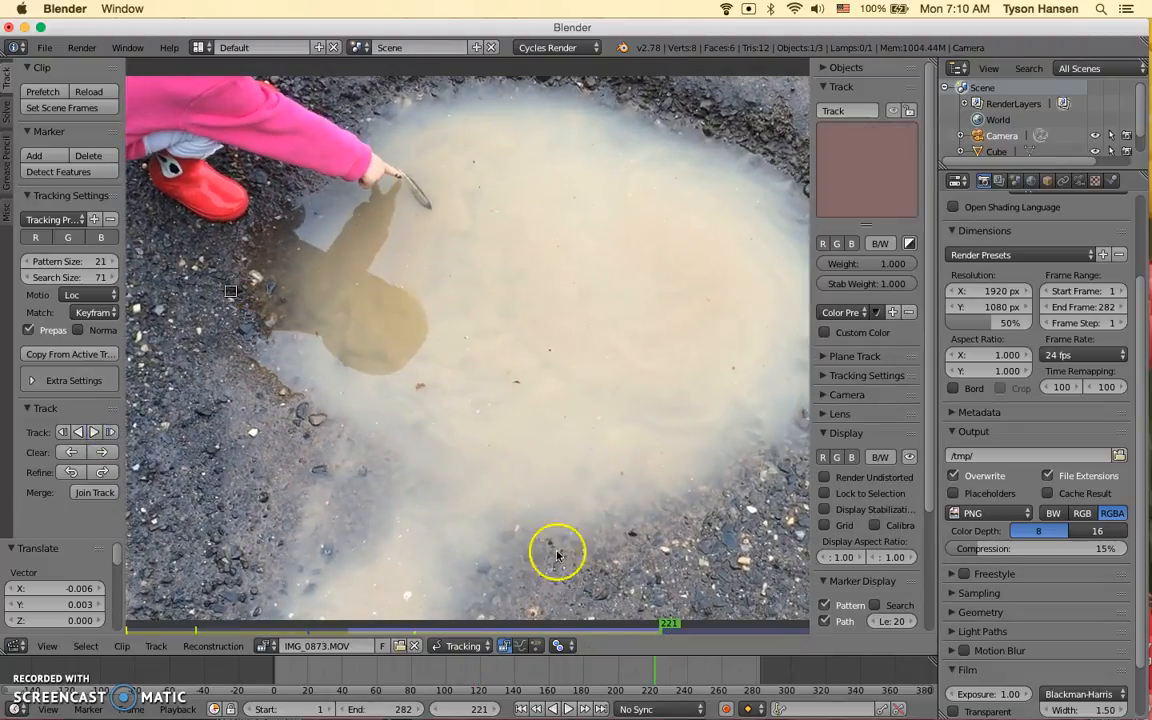
# Reposition the marker on the tracked gravel spot at frame 221 and track it forward to the end of the clip
pyautogui.moveTo(663, 673)
pyautogui.mouseDown()
pyautogui.moveTo(363, 662)
pyautogui.moveTo(650, 688)
pyautogui.mouseUp()
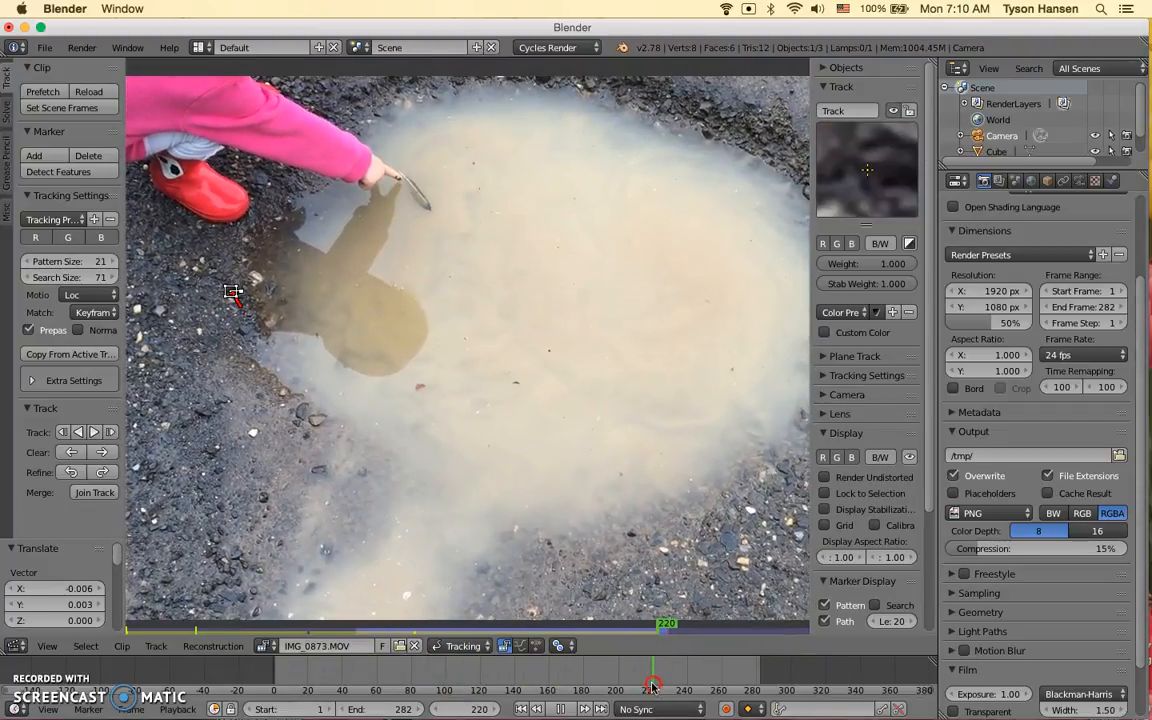
pyautogui.press('Right')
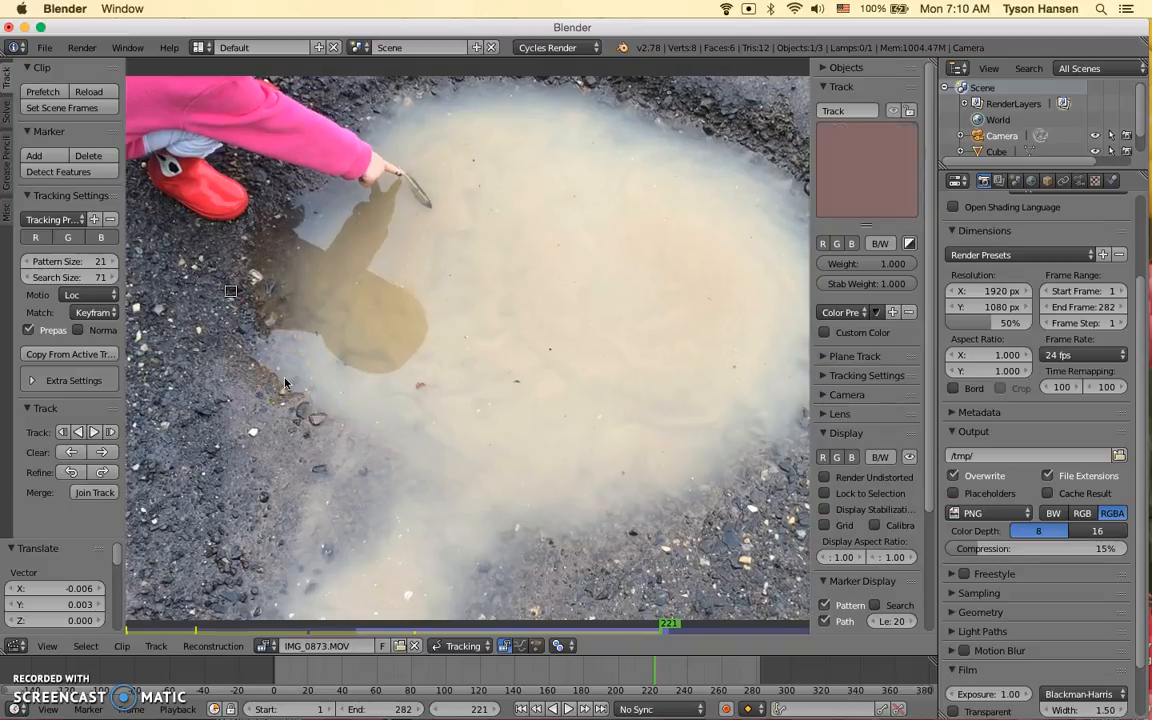
pyautogui.moveTo(238, 312); pyautogui.dragTo(244, 310)
pyautogui.click(62, 432)
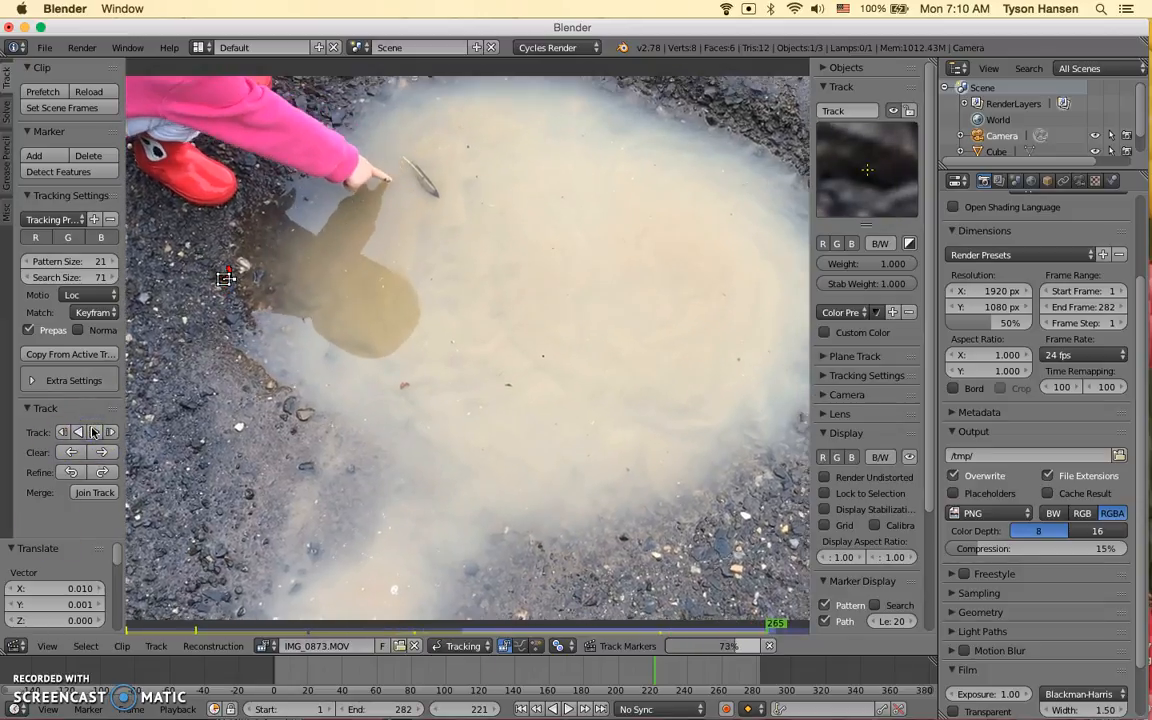
# Play the clip from frame 1 with the whole frame in view to examine how the marker follows the gravel, stopping at frame 61
pyautogui.scroll(-6, 399, 368)
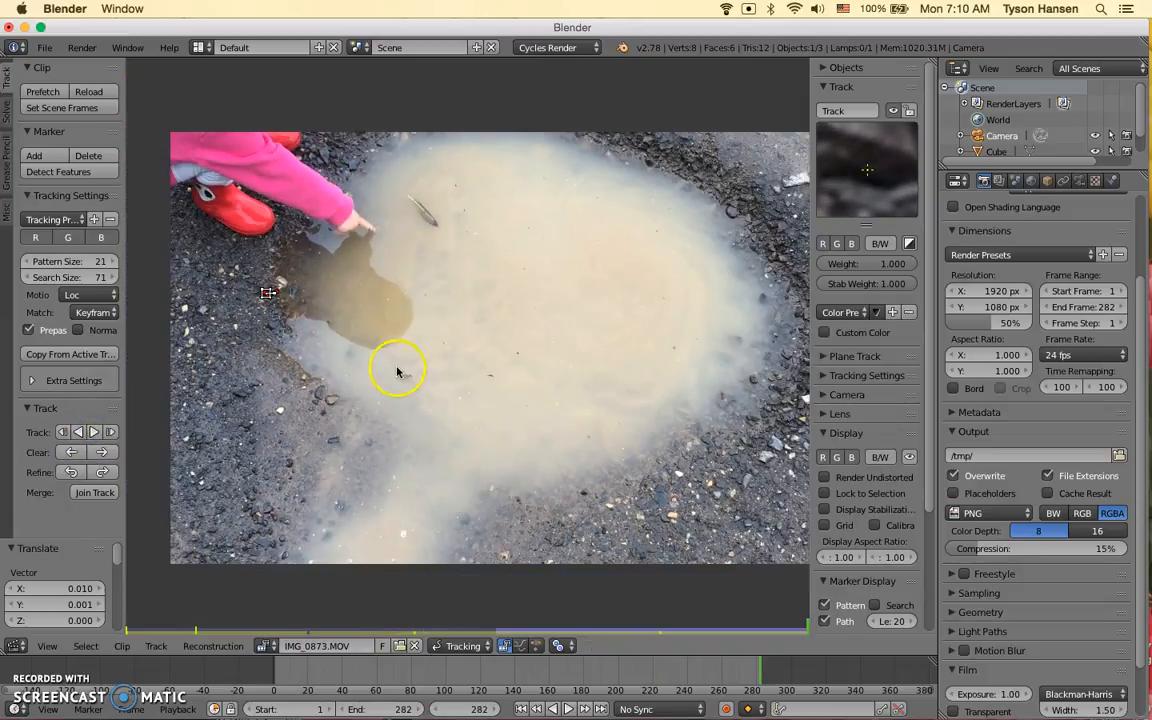
pyautogui.hotkey('alt', 'a')
pyautogui.hotkey('alt', 'a')
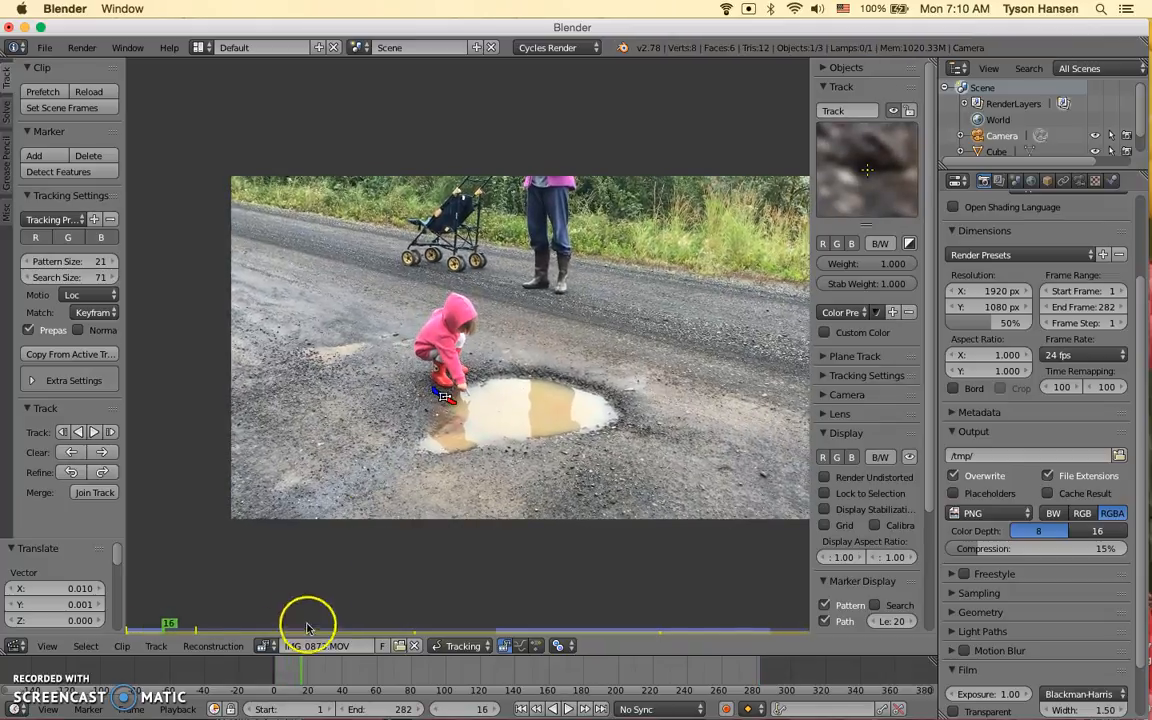
pyautogui.click(521, 709)
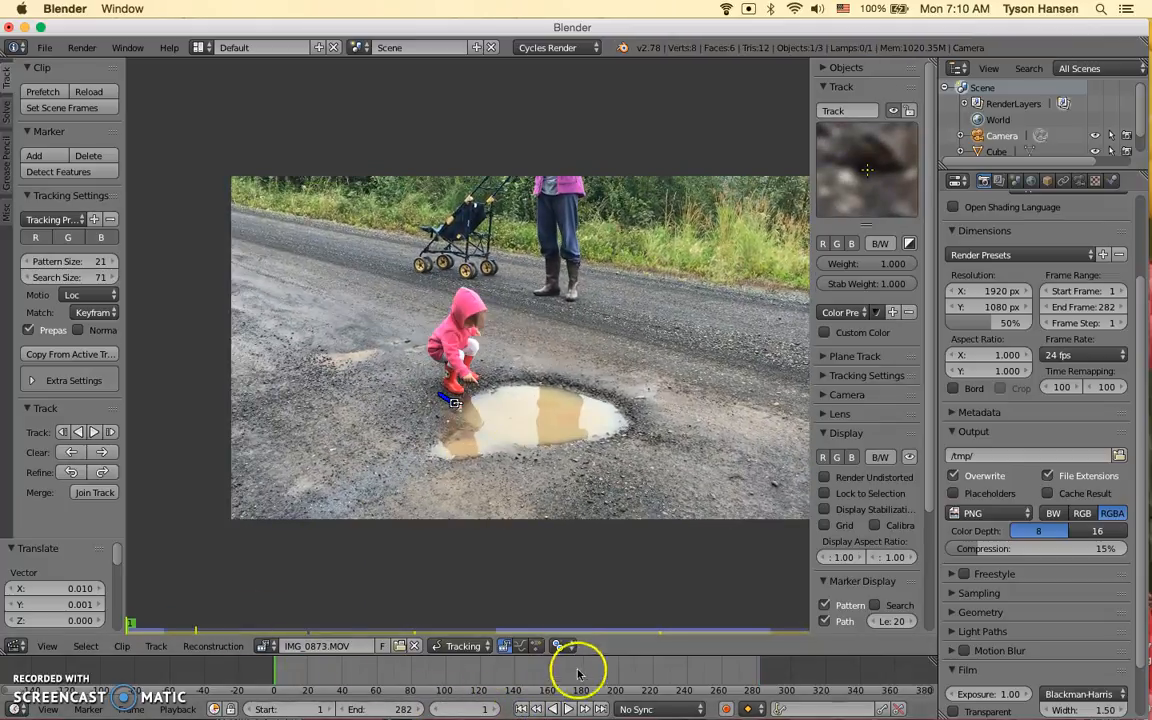
pyautogui.click(568, 709)
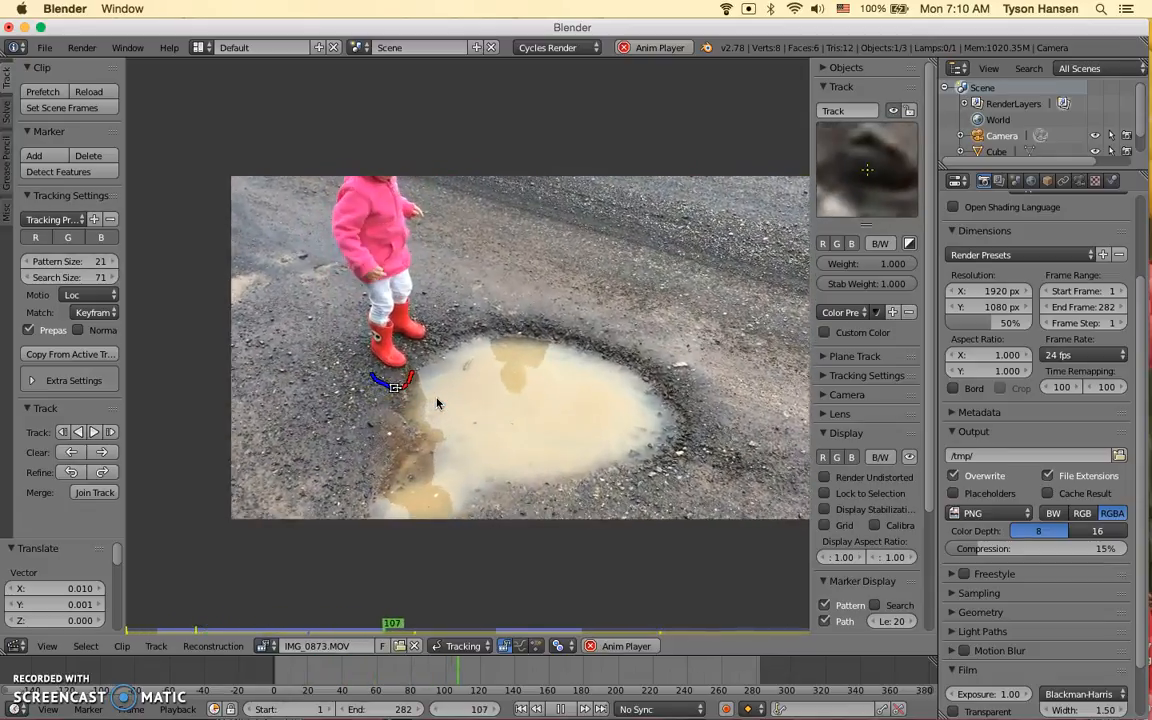
pyautogui.click(825, 236)
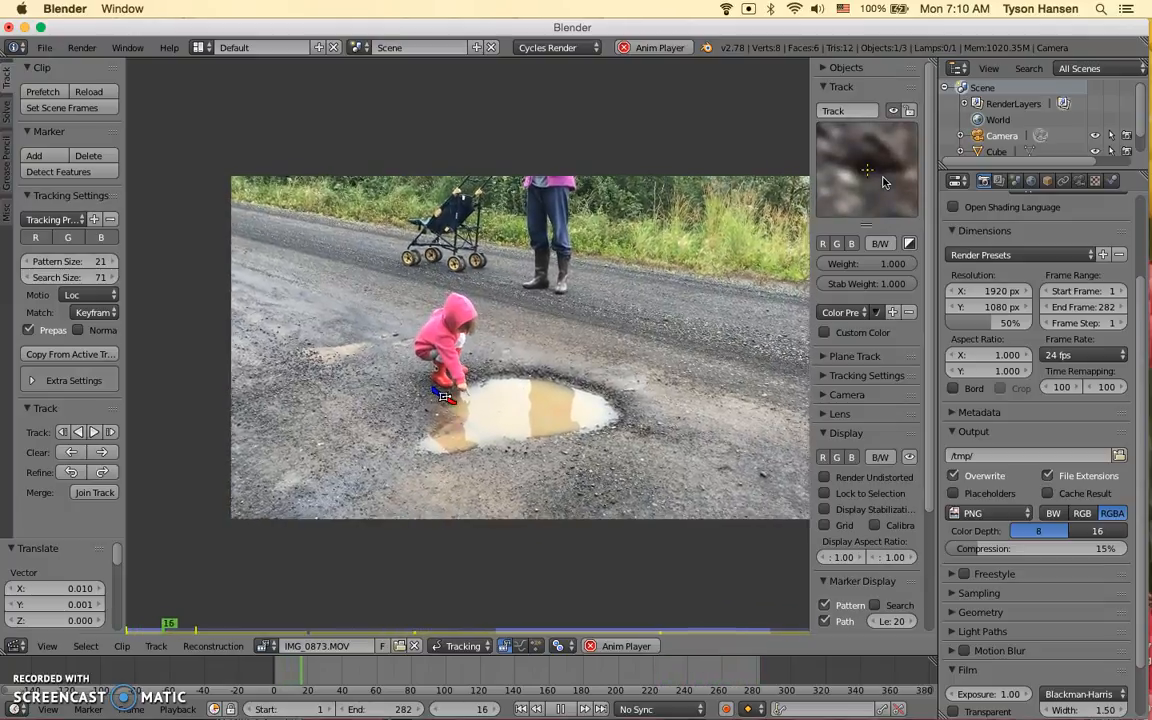
pyautogui.click(563, 709)
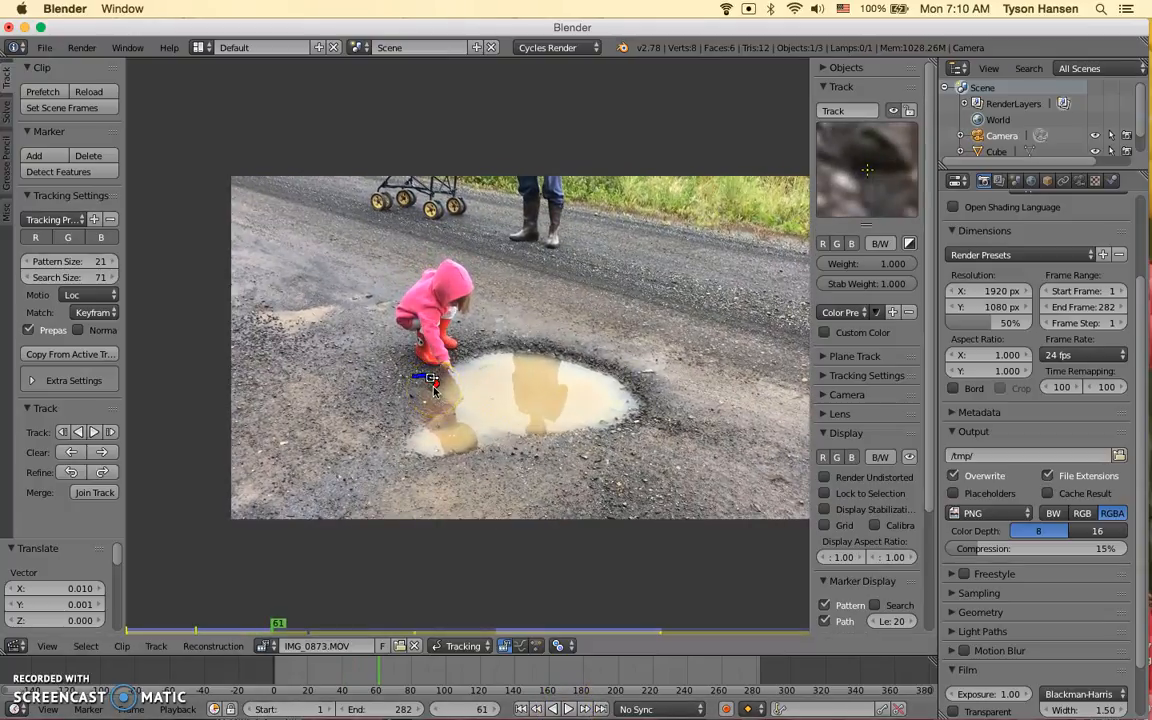
pyautogui.press('x')
pyautogui.press('Escape')
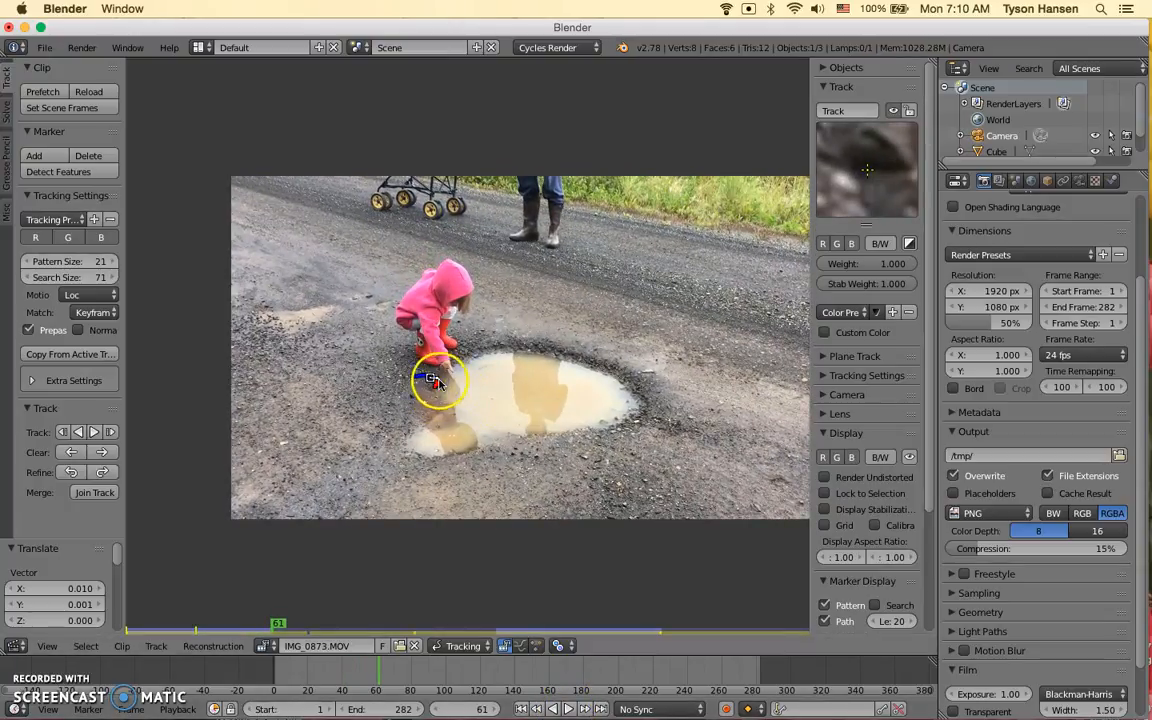
# Delete the existing gravel track, return to frame 1, and widen the tracking tools area of the clip editor
pyautogui.click(433, 382)
pyautogui.press('x')
pyautogui.click(440, 384)
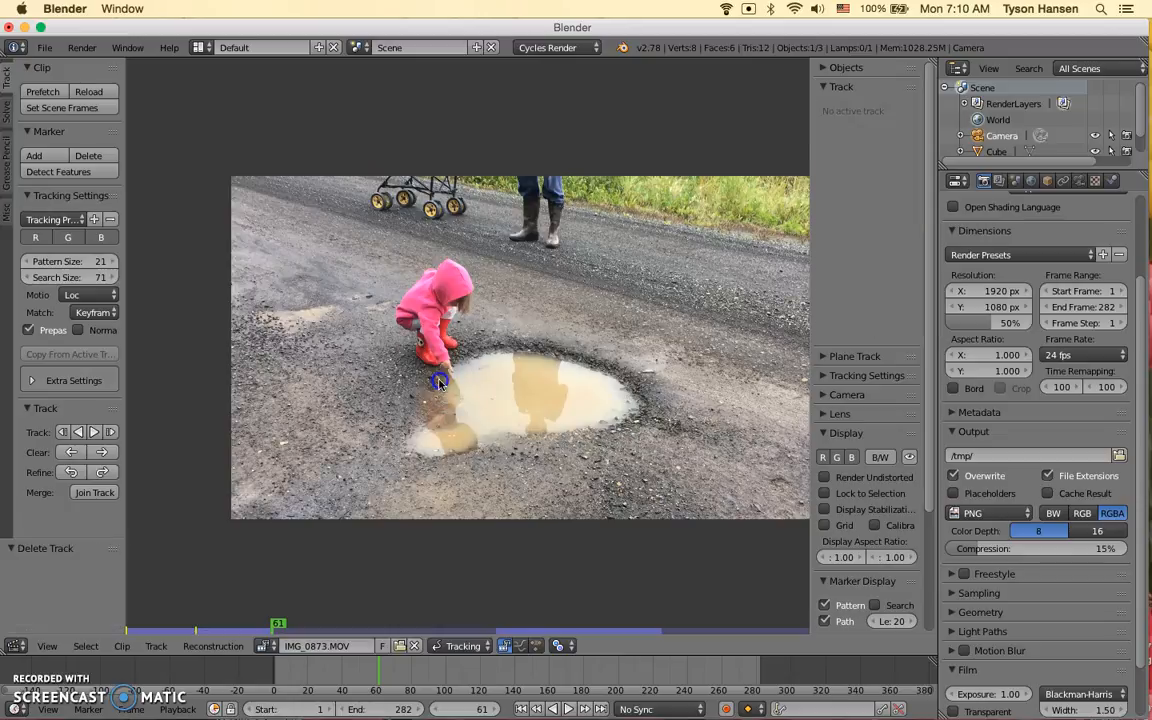
pyautogui.click(516, 709)
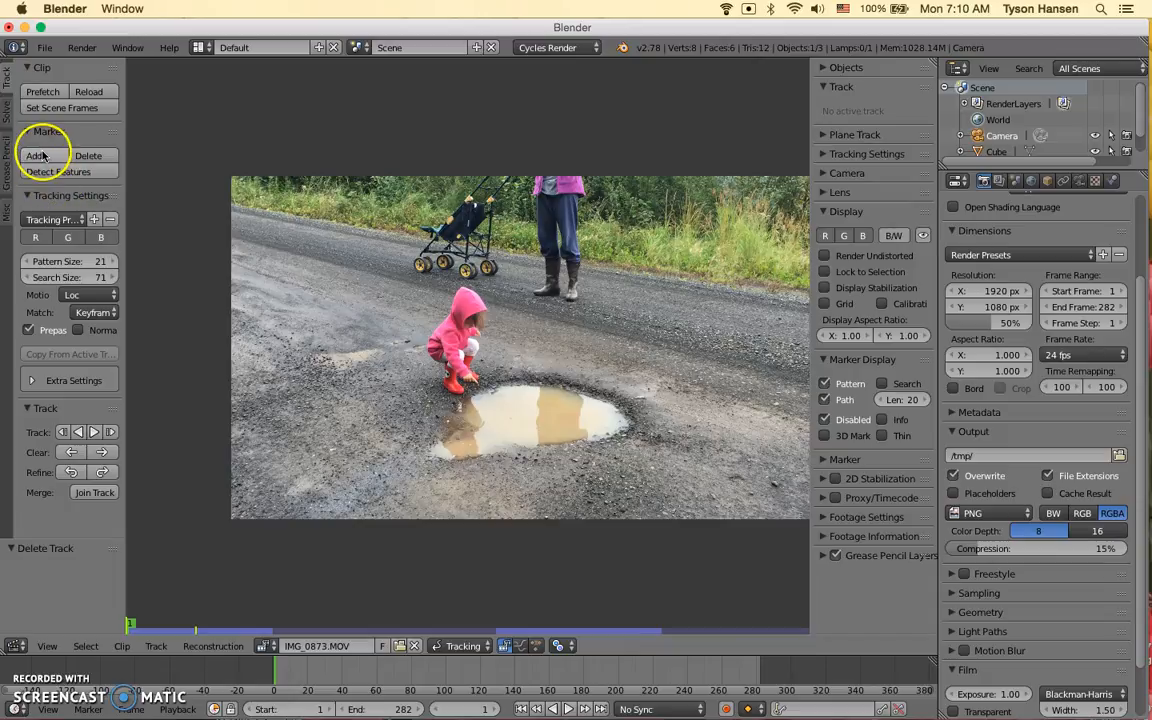
pyautogui.moveTo(125, 237); pyautogui.dragTo(190, 247)
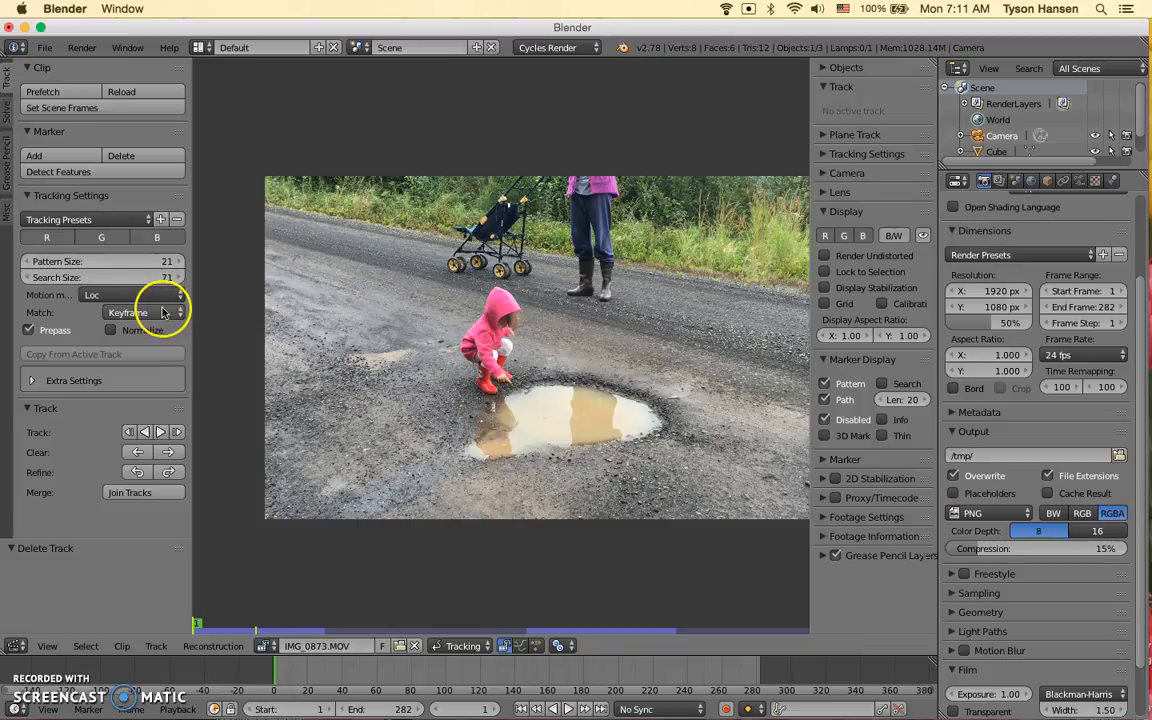
pyautogui.keyDown('ctrl'); pyautogui.click(489, 405); pyautogui.keyUp('ctrl')
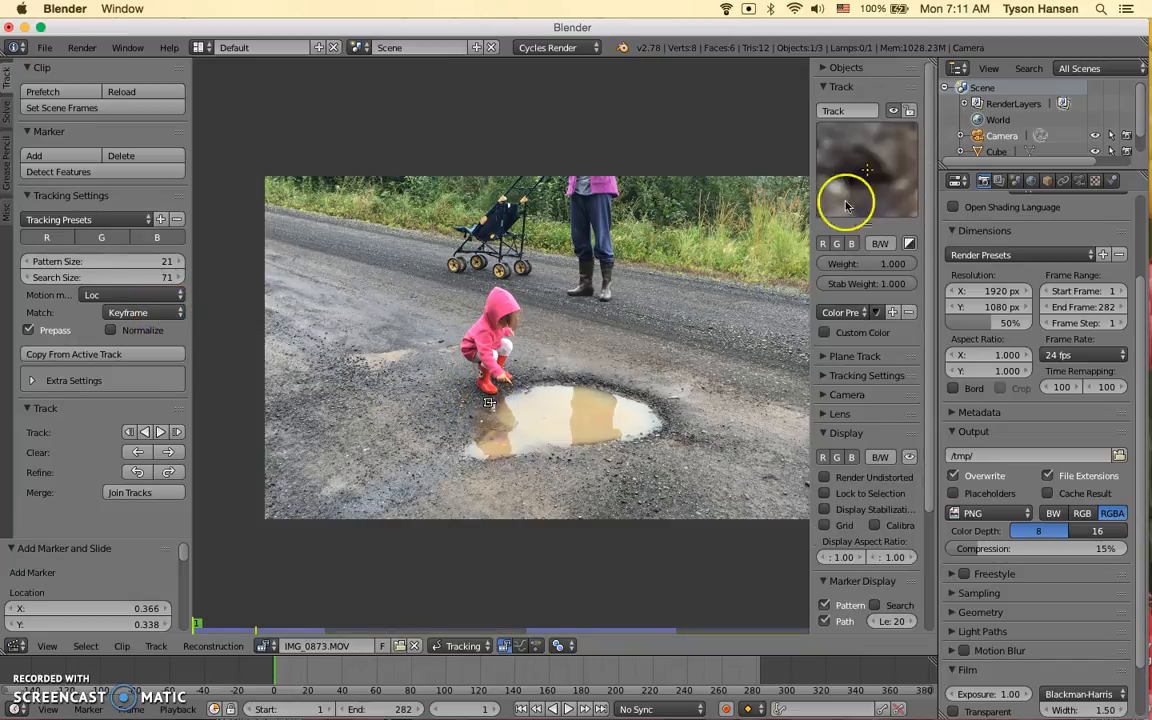
pyautogui.press('x')
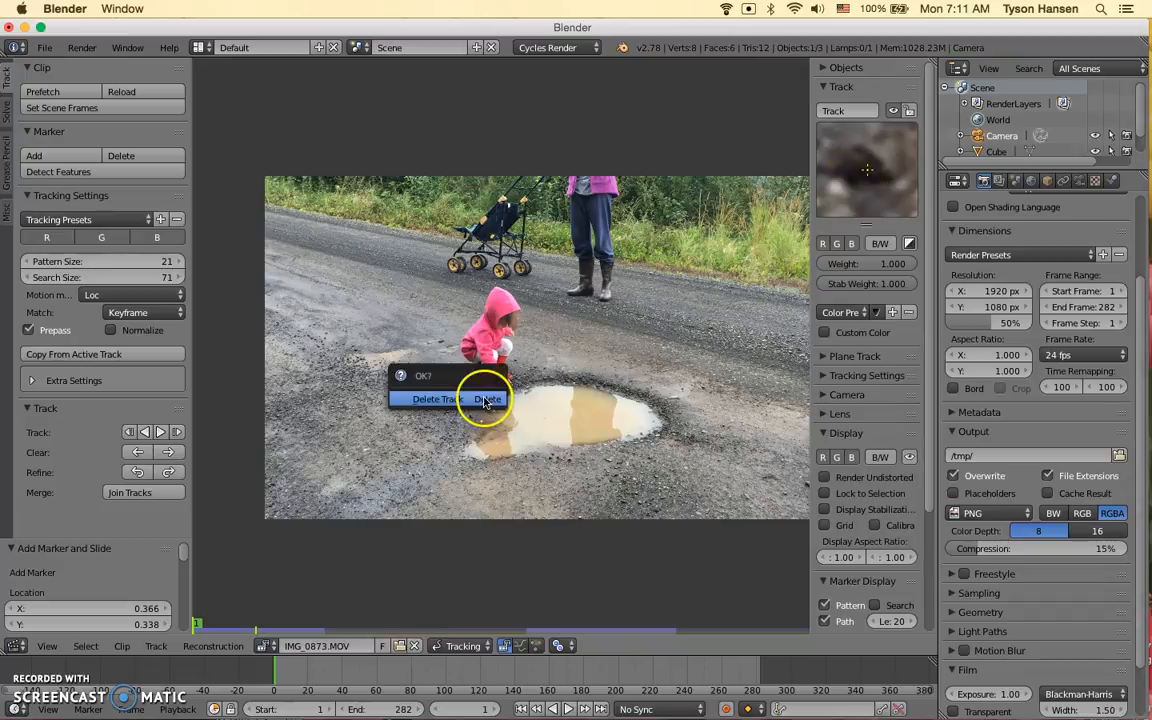
pyautogui.click(486, 398)
# Set the pattern match for new tracks to Previous frame in the tracking settings
pyautogui.click(148, 313)
pyautogui.click(146, 274)
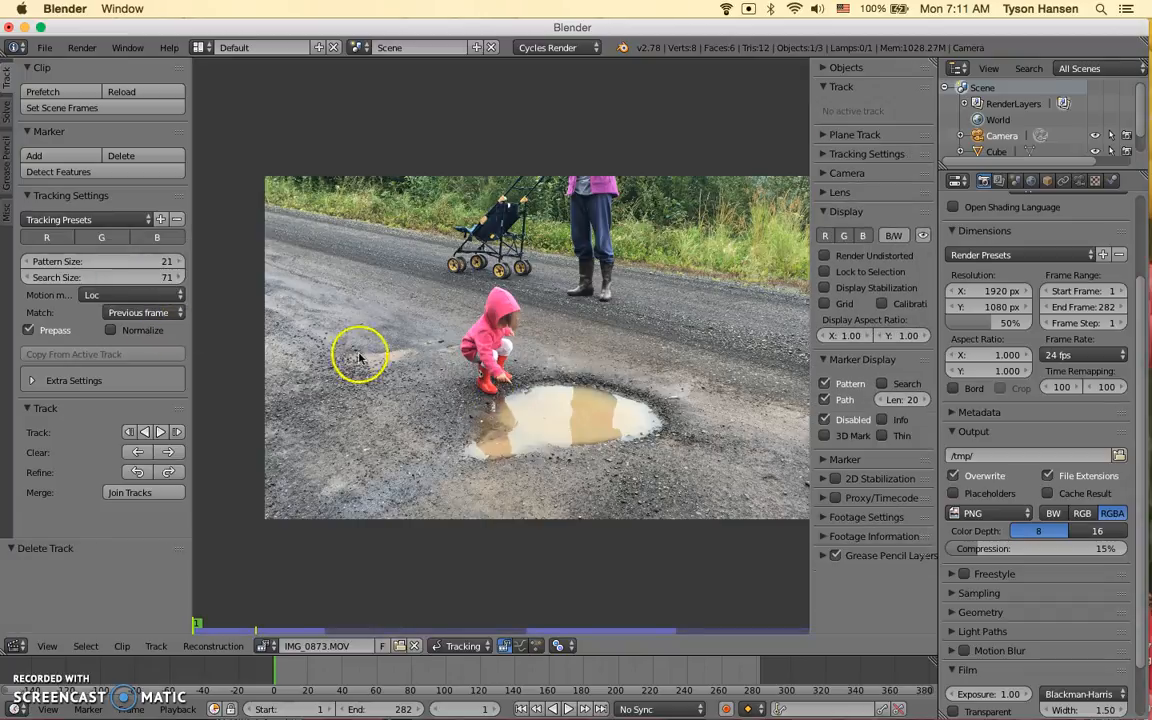
pyautogui.click(168, 311)
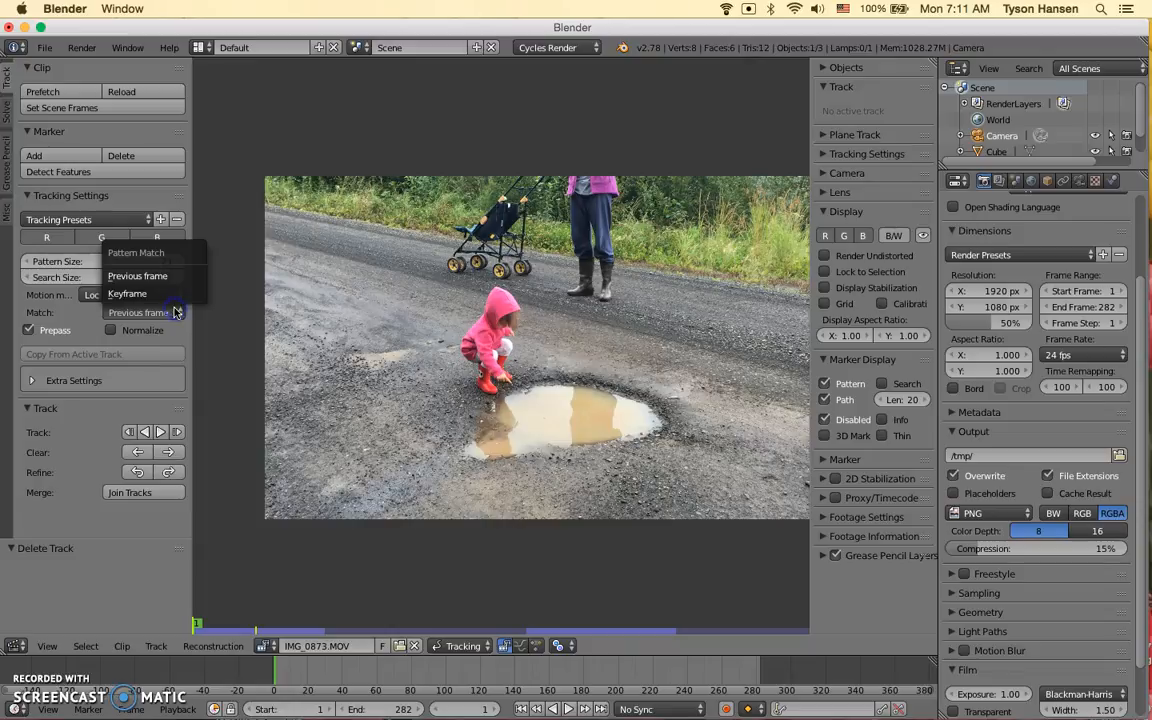
pyautogui.click(156, 278)
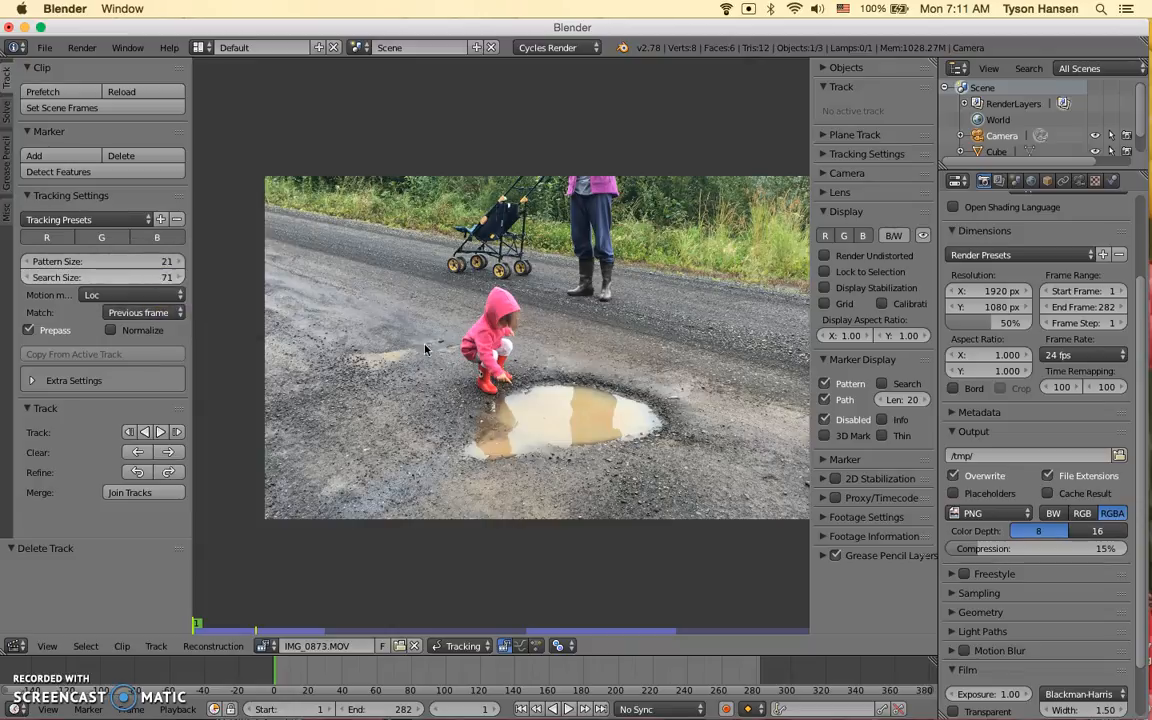
pyautogui.keyDown('ctrl'); pyautogui.click(488, 405); pyautogui.keyUp('ctrl')
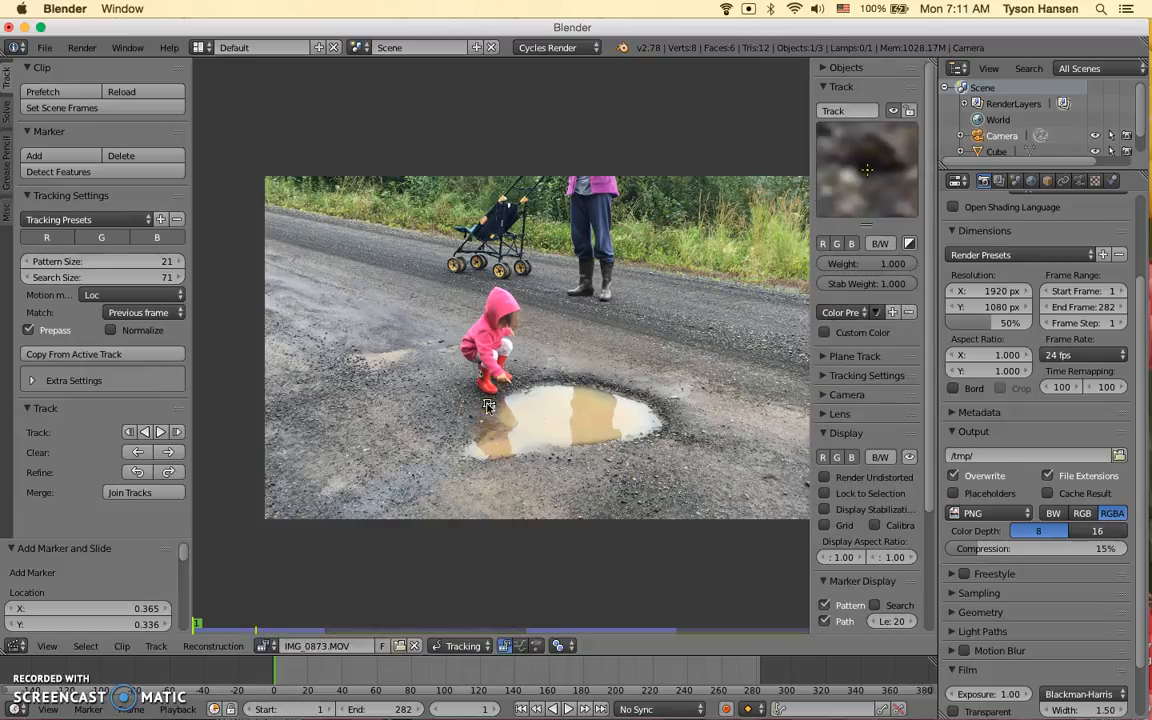
pyautogui.press('x')
pyautogui.click(405, 360)
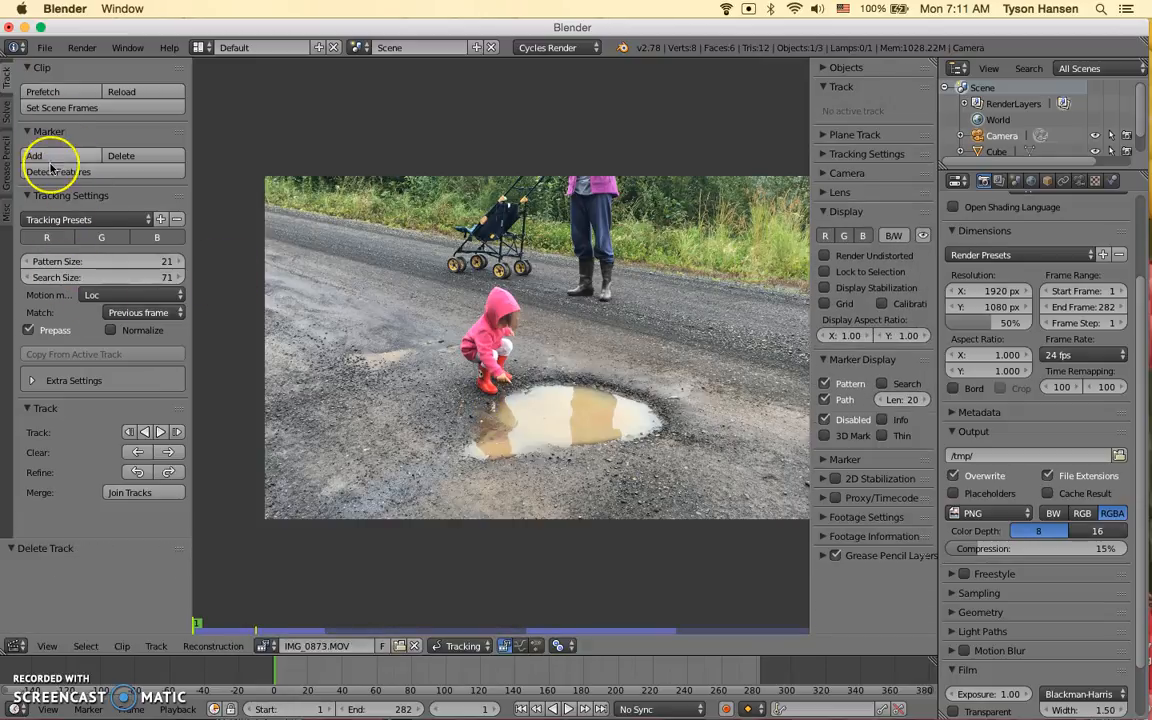
# Add a marker on the dark gravel spot below the girl's boots at frame 1 and track it forward to the clip's end
pyautogui.click(50, 157)
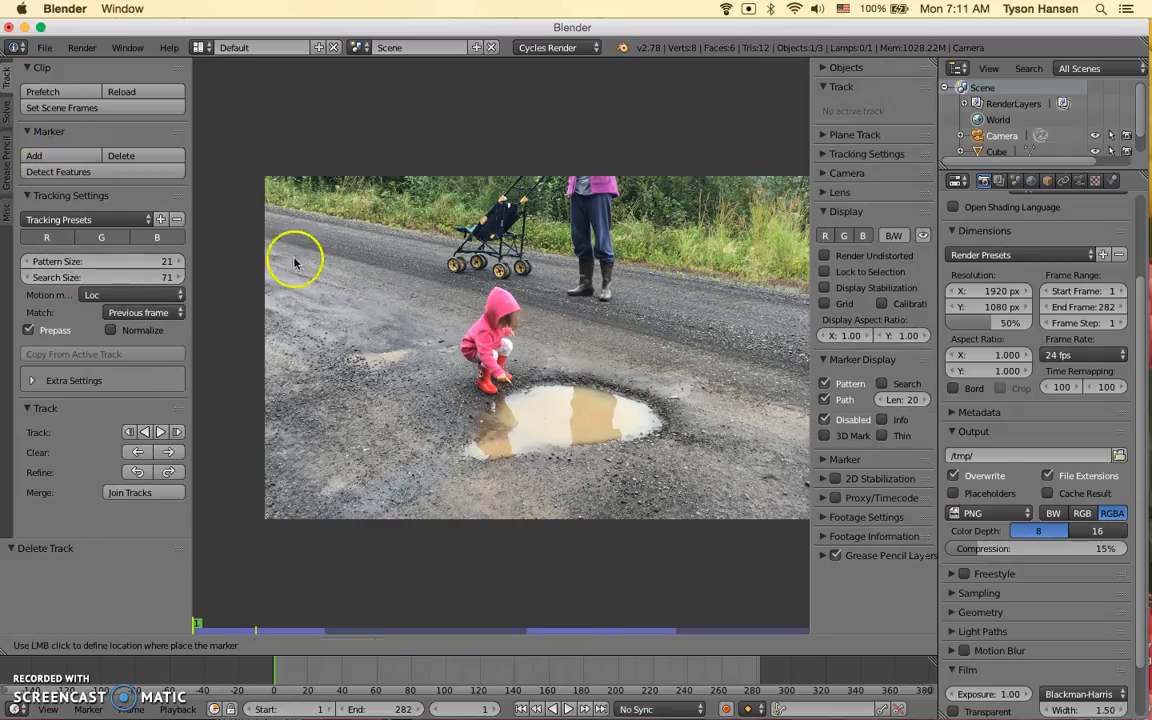
pyautogui.click(488, 405)
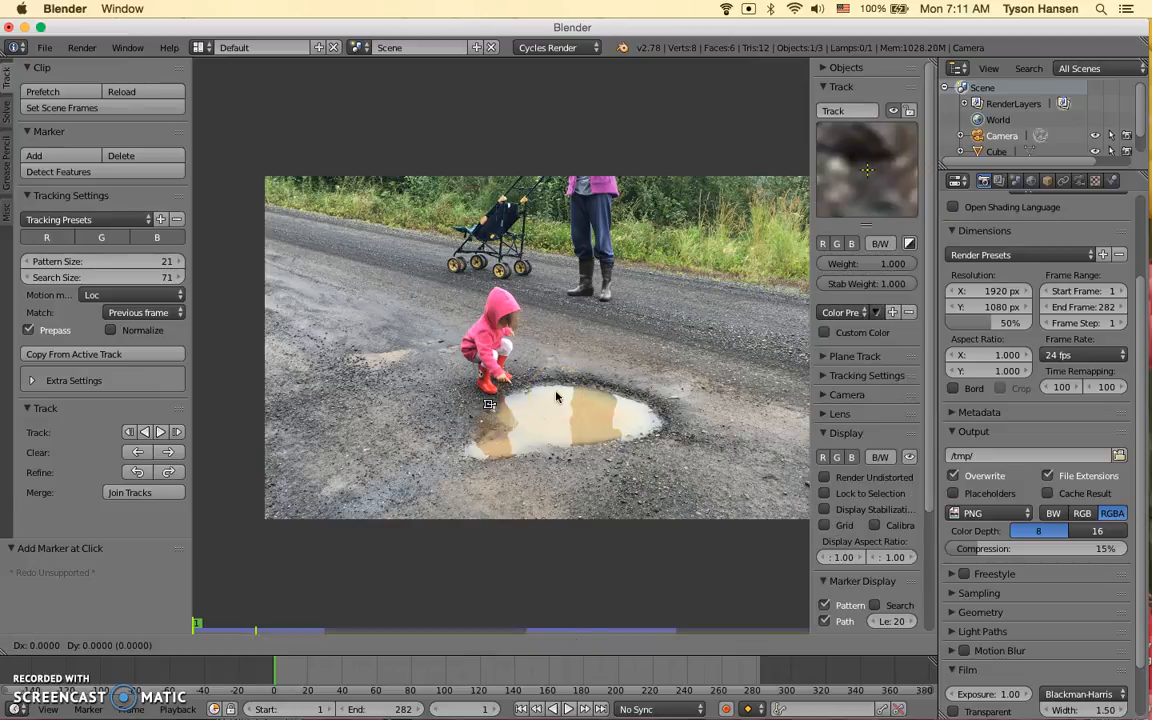
pyautogui.press('g')
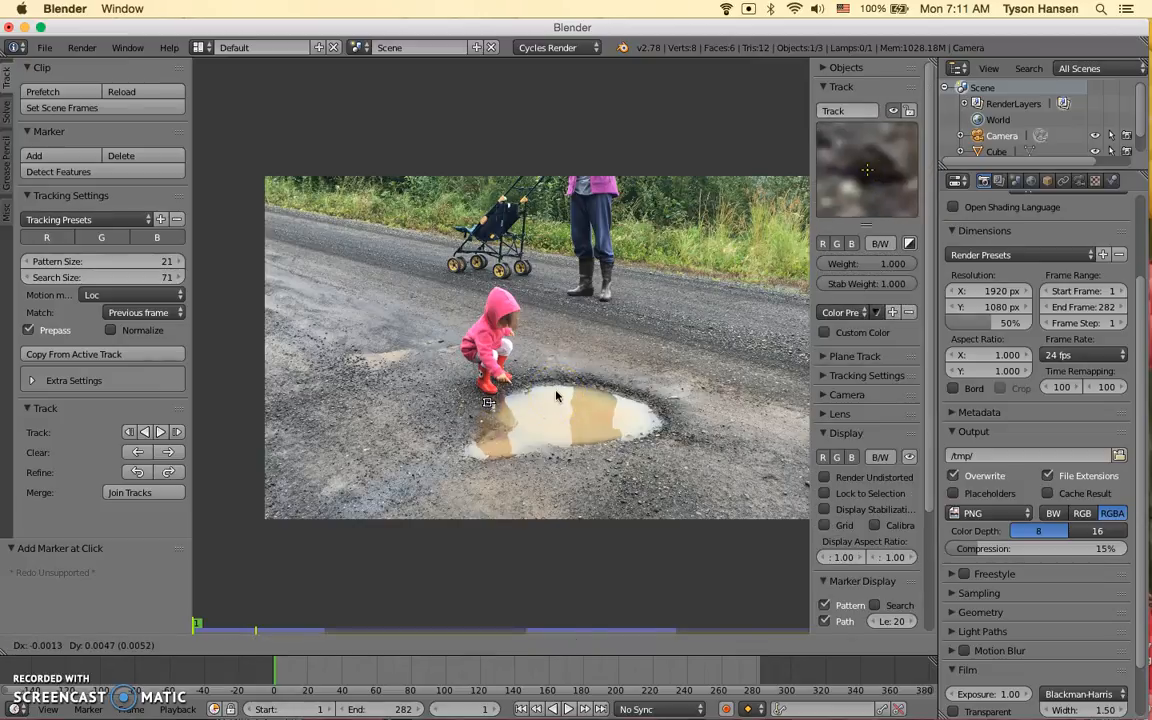
pyautogui.click(556, 393)
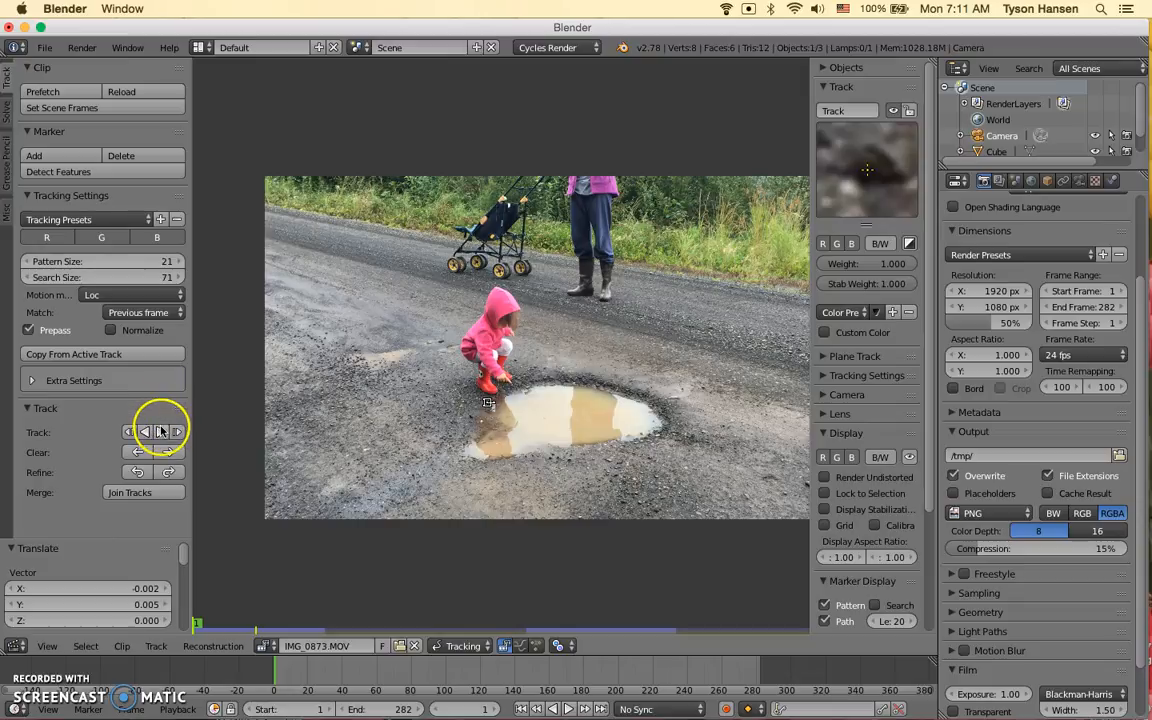
pyautogui.click(160, 431)
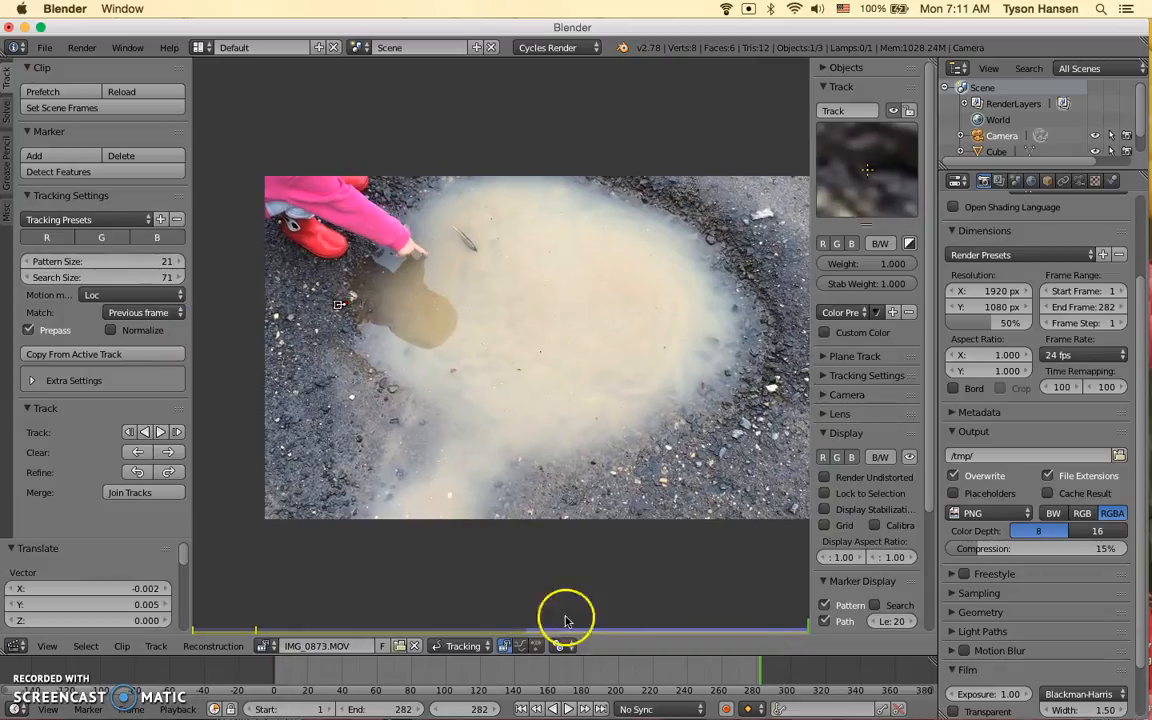
# Scrub through the tracked clip and step backward around frame 90 to examine how the marker holds the gravel spot
pyautogui.moveTo(750, 676); pyautogui.dragTo(353, 690)
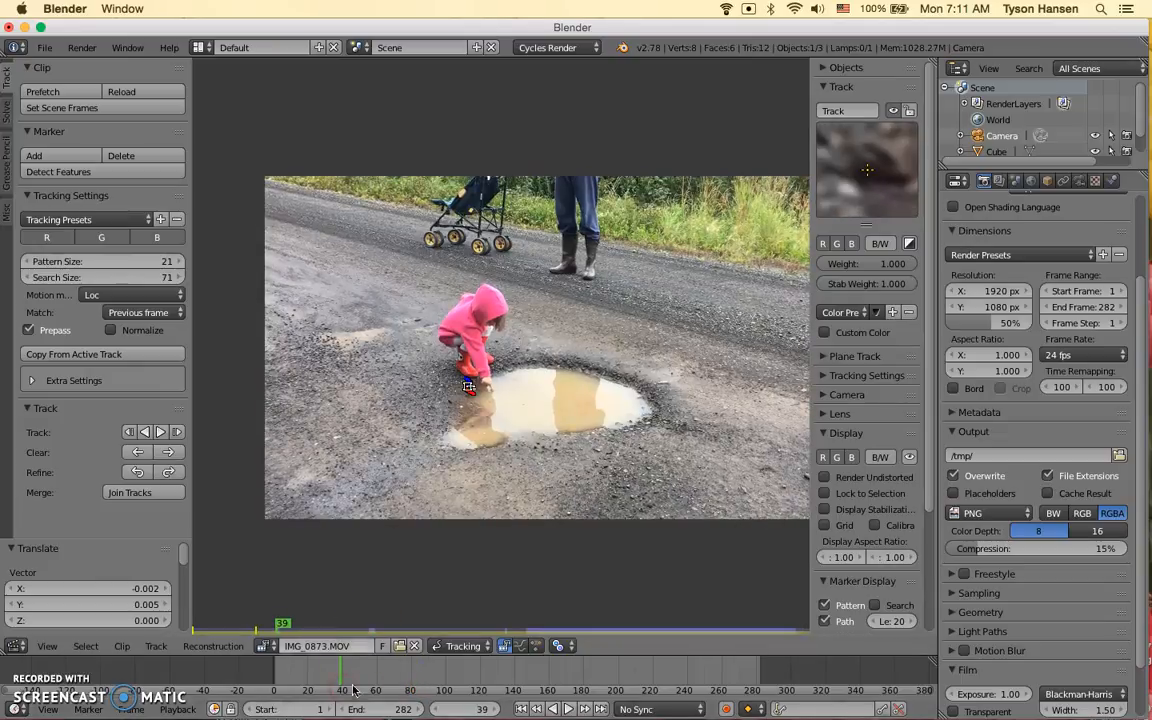
pyautogui.click(519, 709)
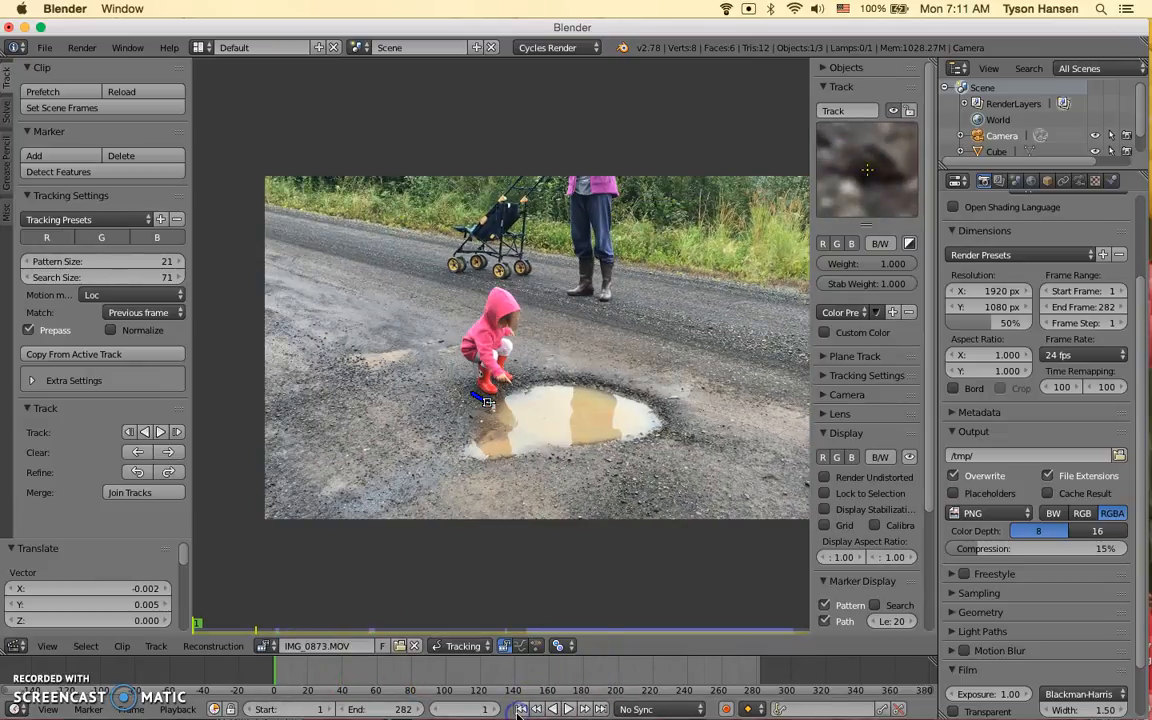
pyautogui.click(425, 675)
pyautogui.moveTo(425, 672); pyautogui.dragTo(436, 674)
pyautogui.press('Left')
pyautogui.press('Left')
pyautogui.press('Left')
pyautogui.press('Left')
pyautogui.press('Left')
pyautogui.press('Left')
pyautogui.press('Left')
pyautogui.press('Left')
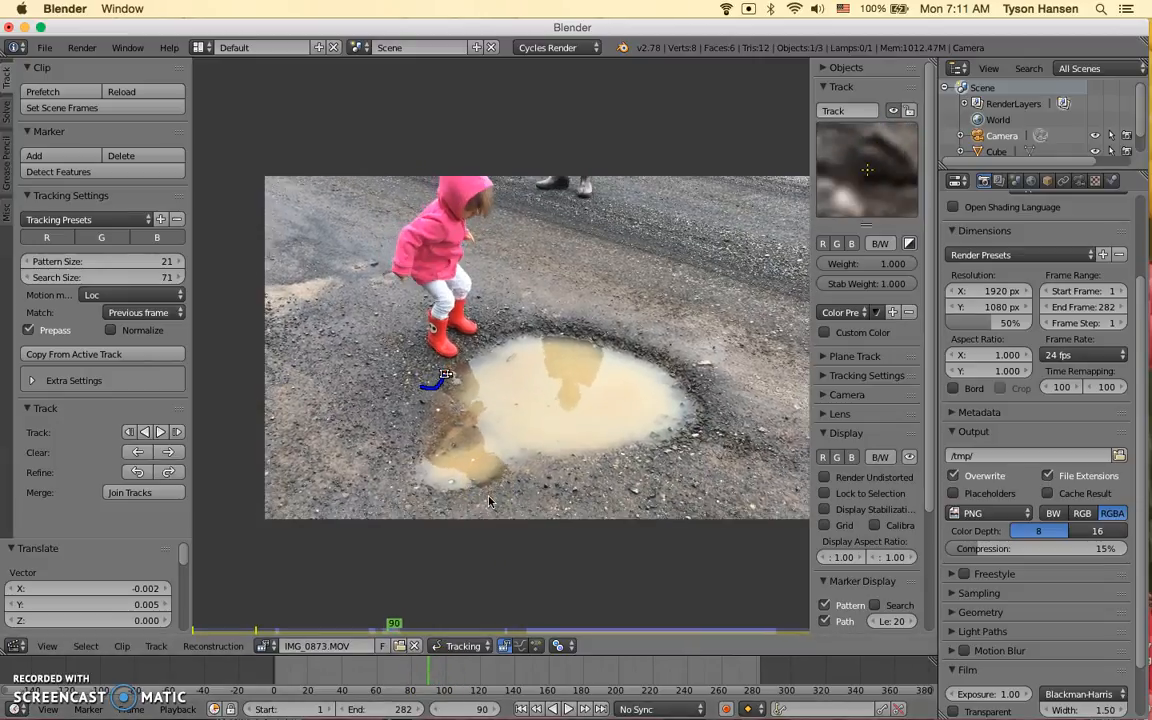
pyautogui.press('Left')
pyautogui.press('Left')
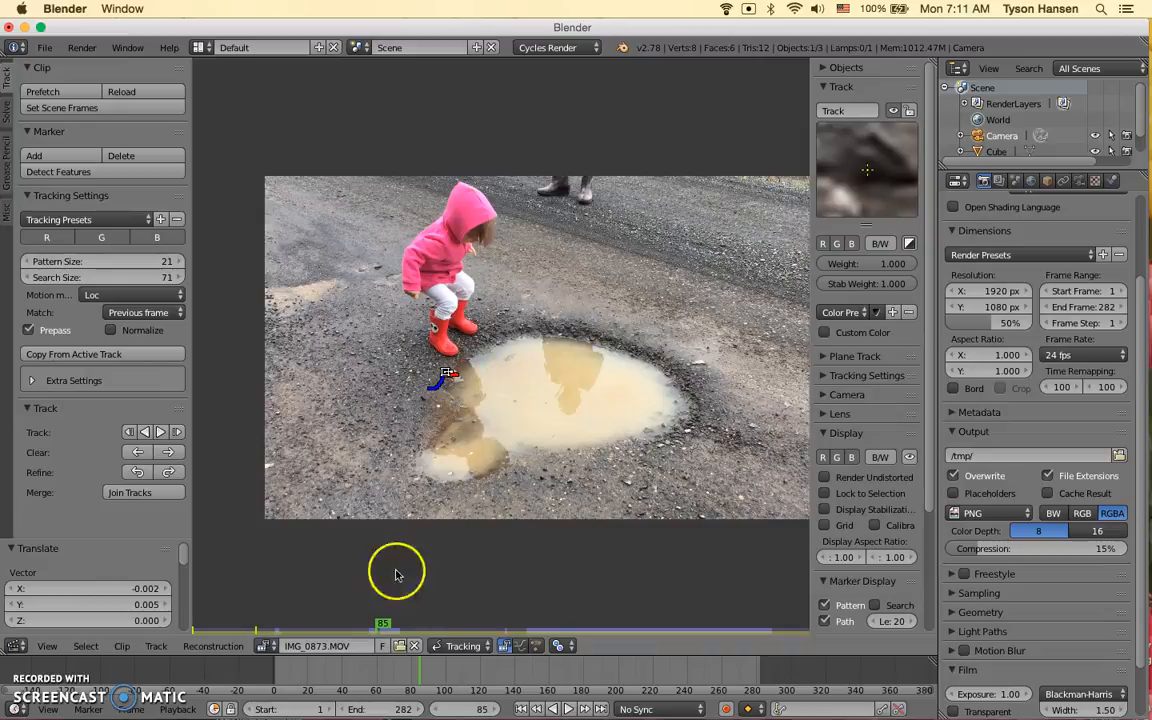
# Play the clip from frame 1 to examine the track over the whole shot, and return to frame 1
pyautogui.click(521, 710)
pyautogui.click(562, 710)
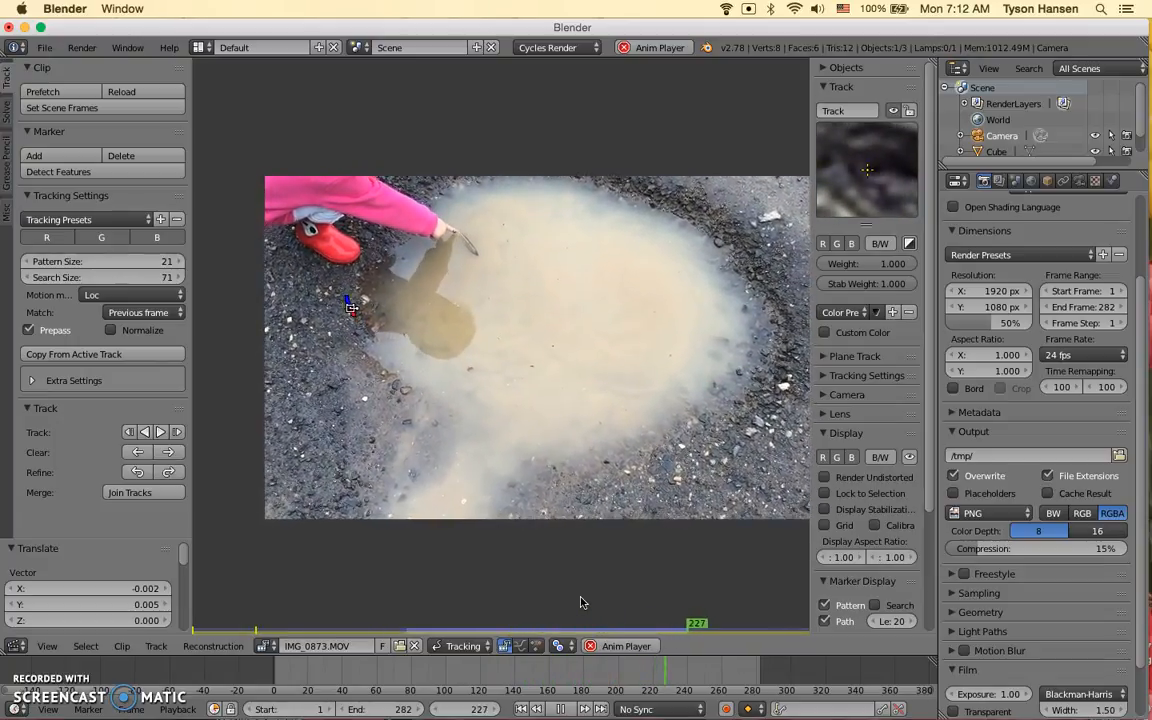
pyautogui.click(566, 709)
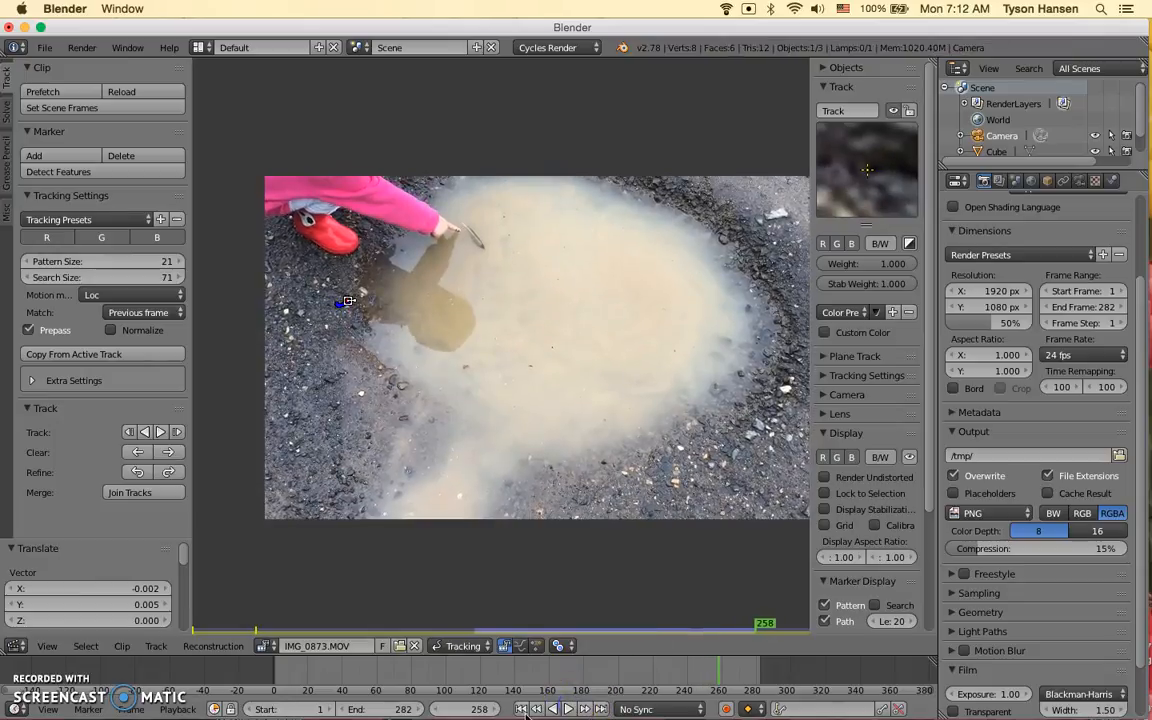
pyautogui.click(521, 709)
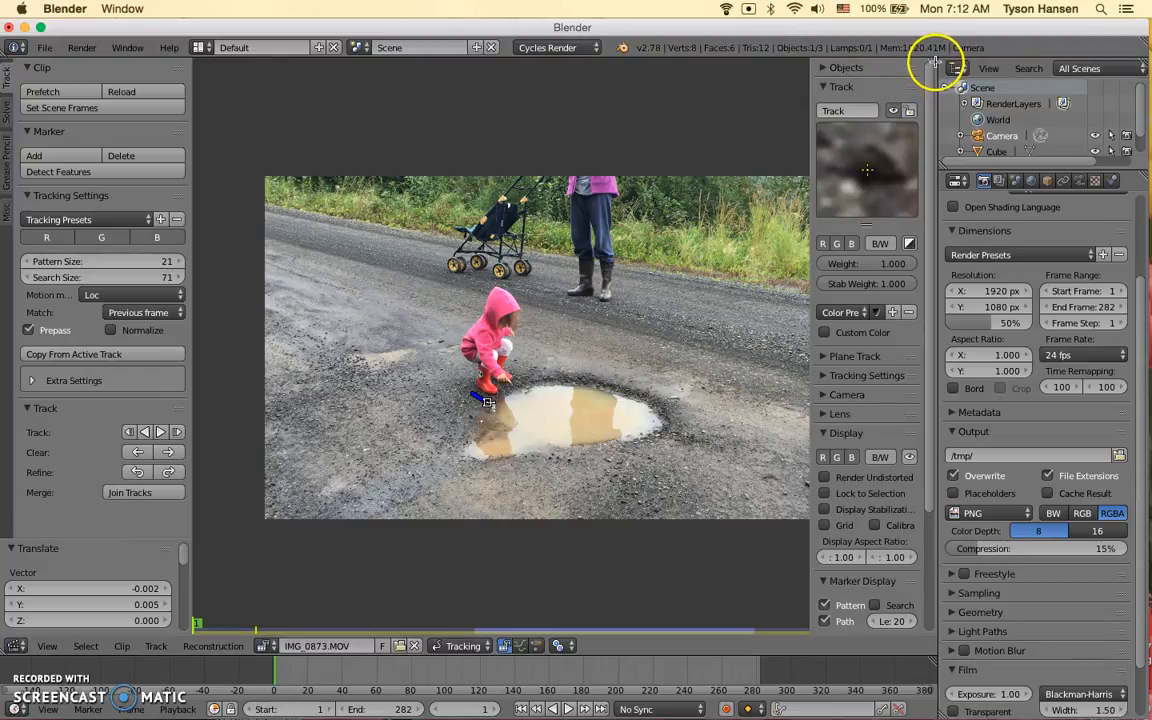
# Split the Movie Clip Editor into an upper and a lower area and change the upper one to a 3D View
pyautogui.moveTo(932, 62); pyautogui.dragTo(911, 394)
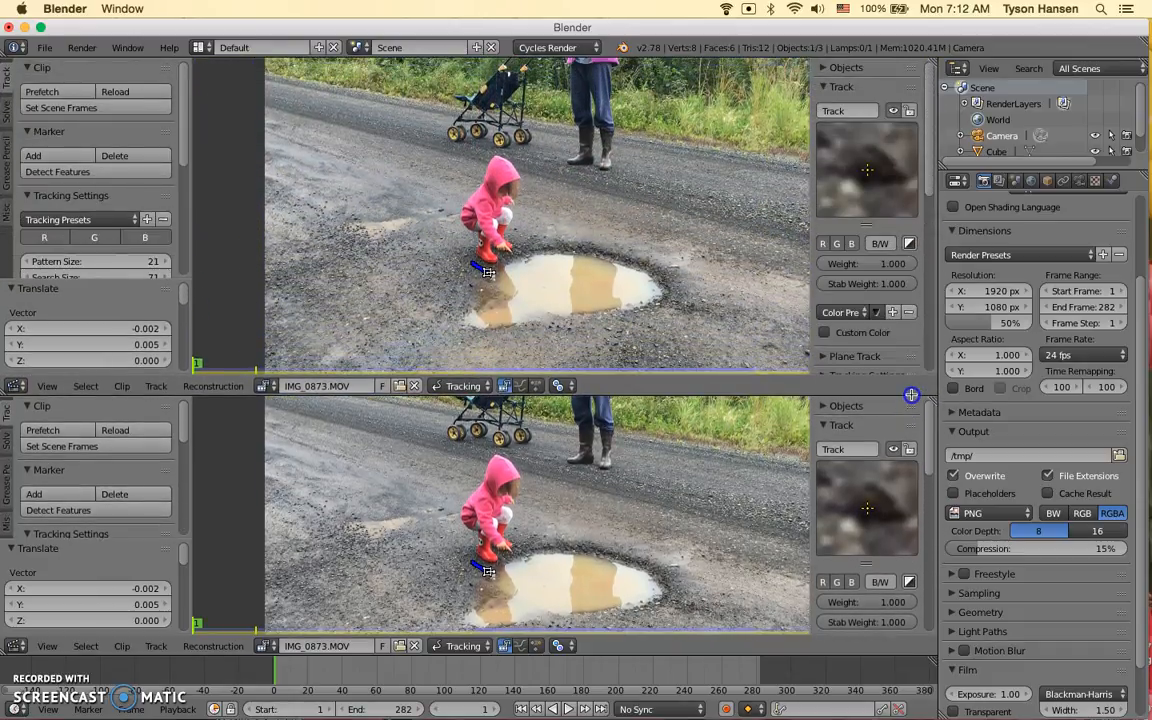
pyautogui.click(17, 387)
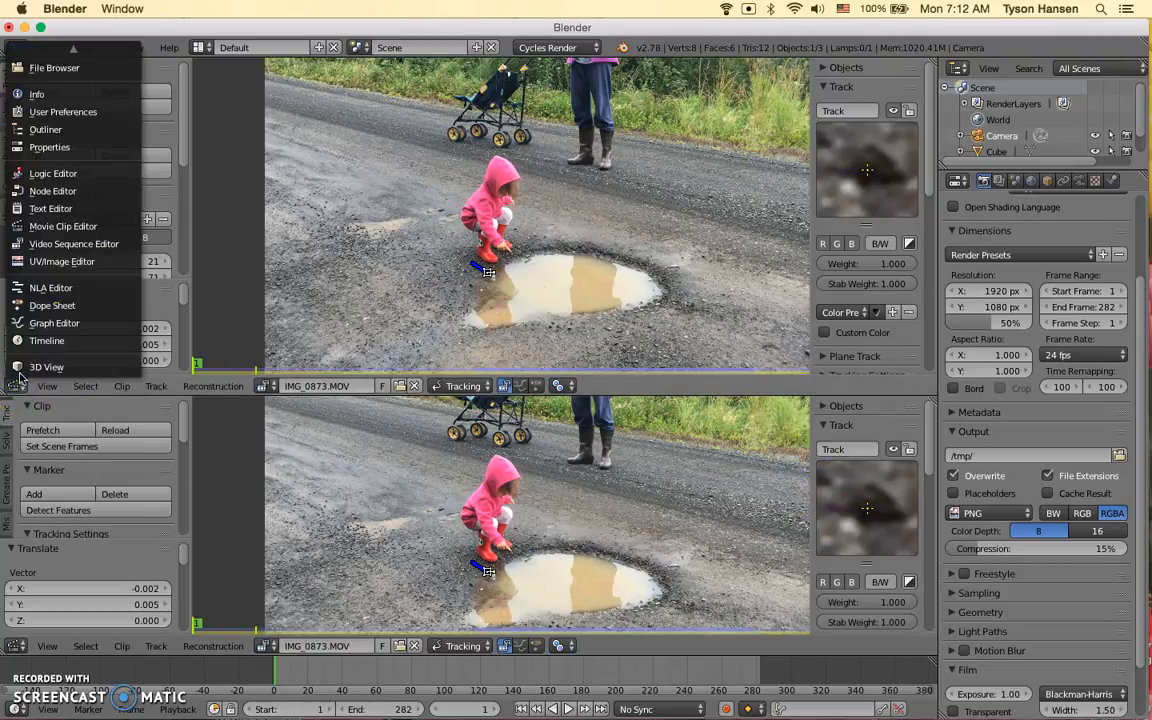
pyautogui.click(22, 367)
# Delete the default cube from the scene
pyautogui.moveTo(270, 301); pyautogui.dragTo(311, 248, button='middle')
pyautogui.moveTo(414, 187); pyautogui.dragTo(509, 206, button='middle')
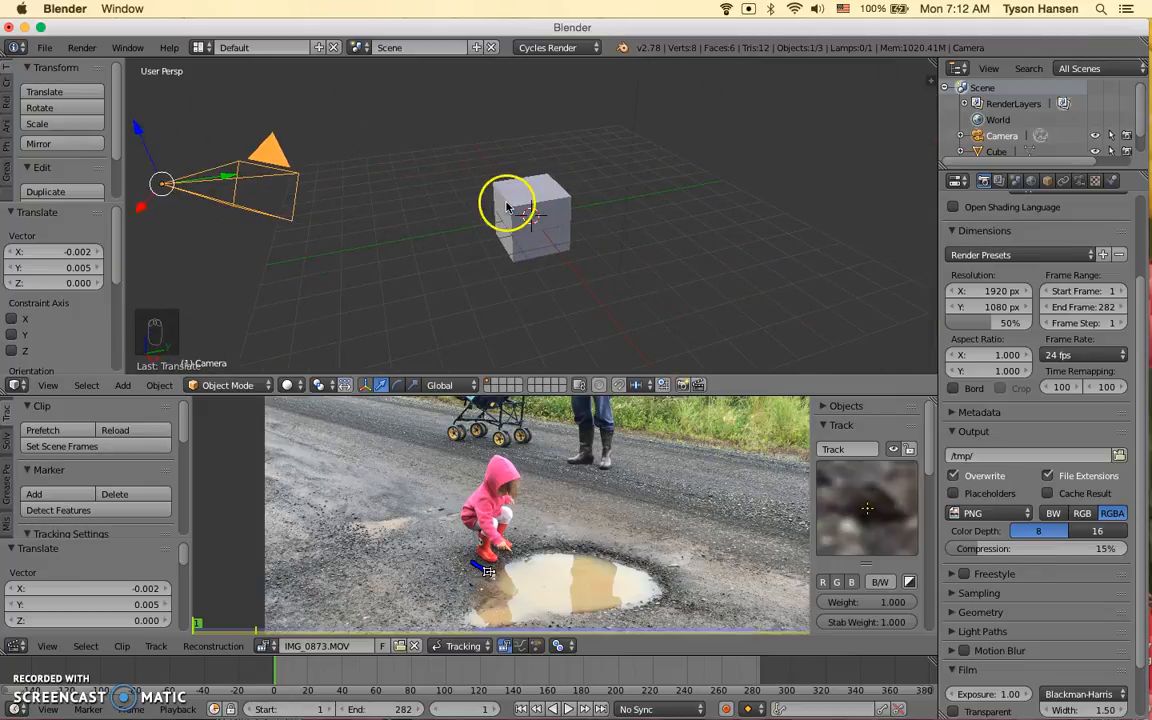
pyautogui.rightClick(507, 205)
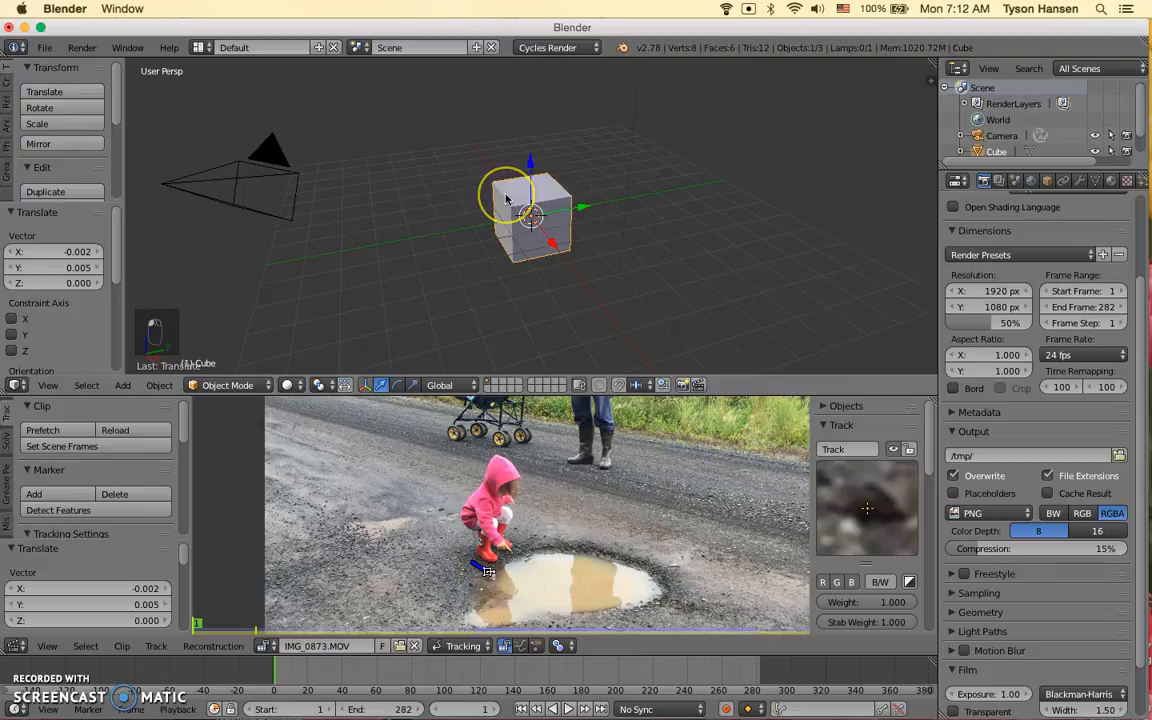
pyautogui.press('x')
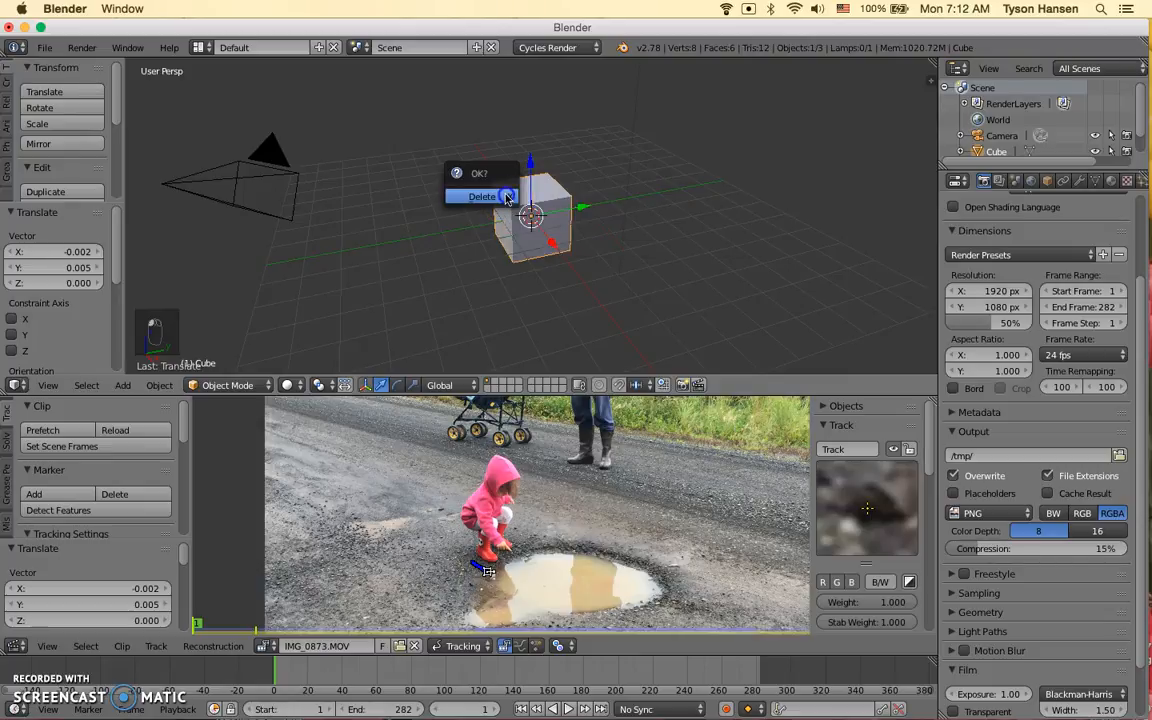
pyautogui.click(505, 196)
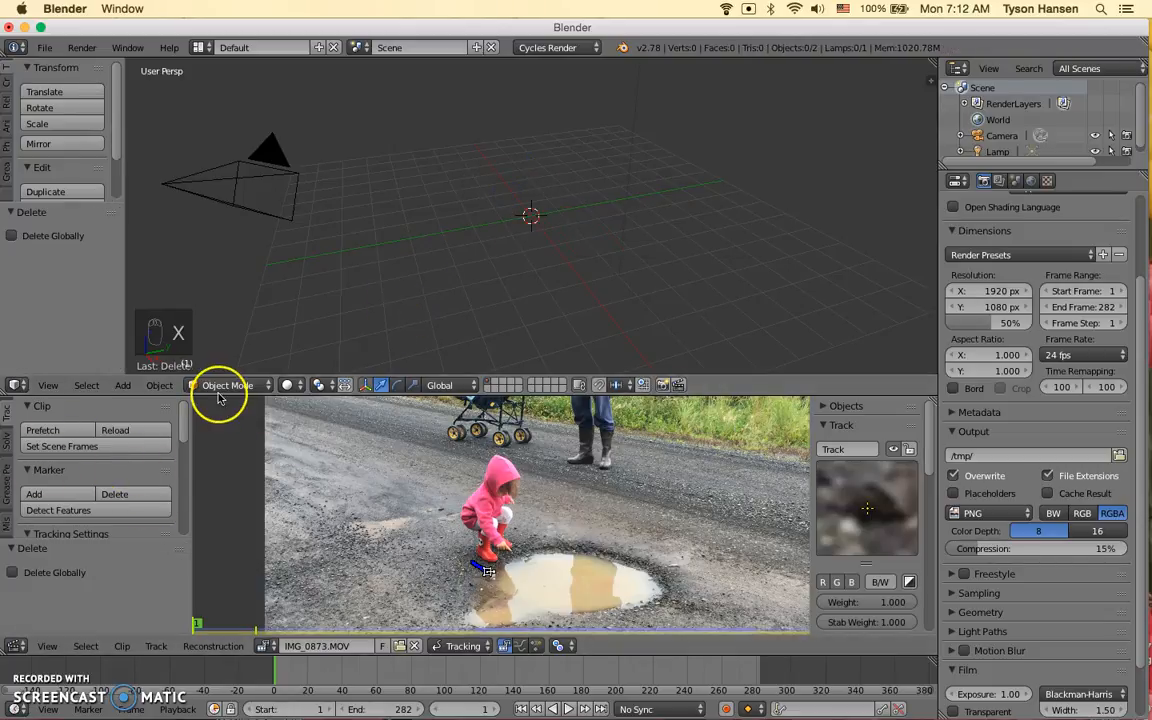
# Enlarge the clip editor area and link an empty to the selected gravel track
pyautogui.moveTo(220, 393); pyautogui.dragTo(165, 377)
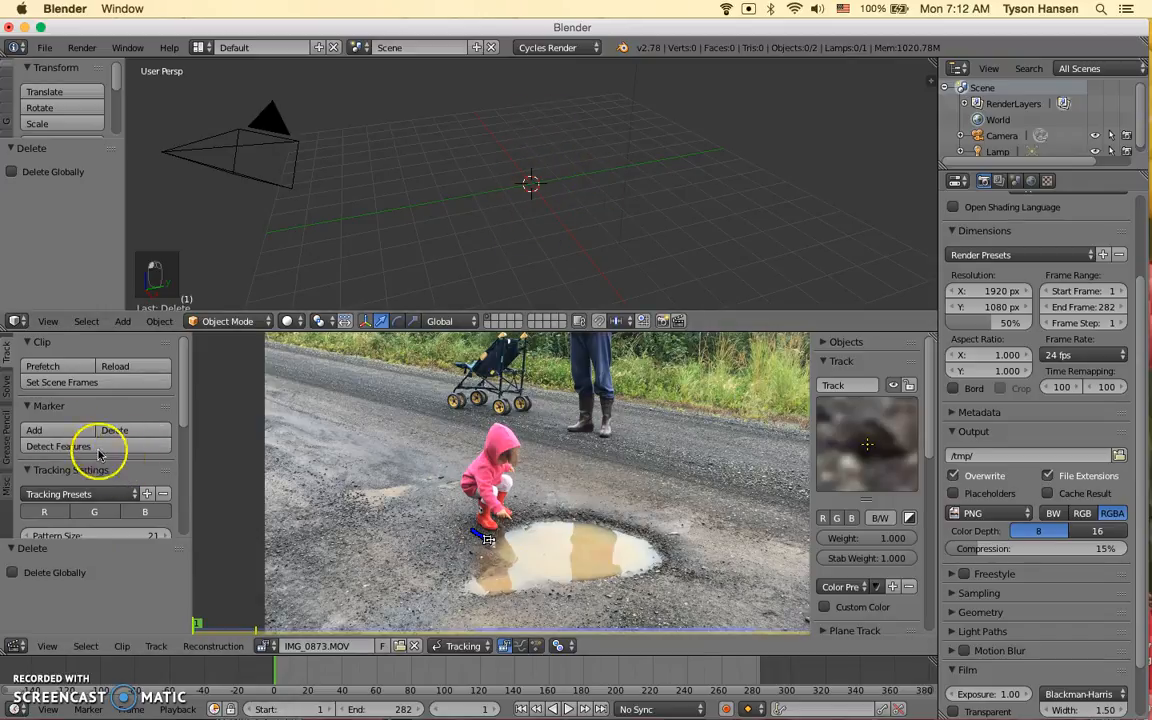
pyautogui.click(8, 391)
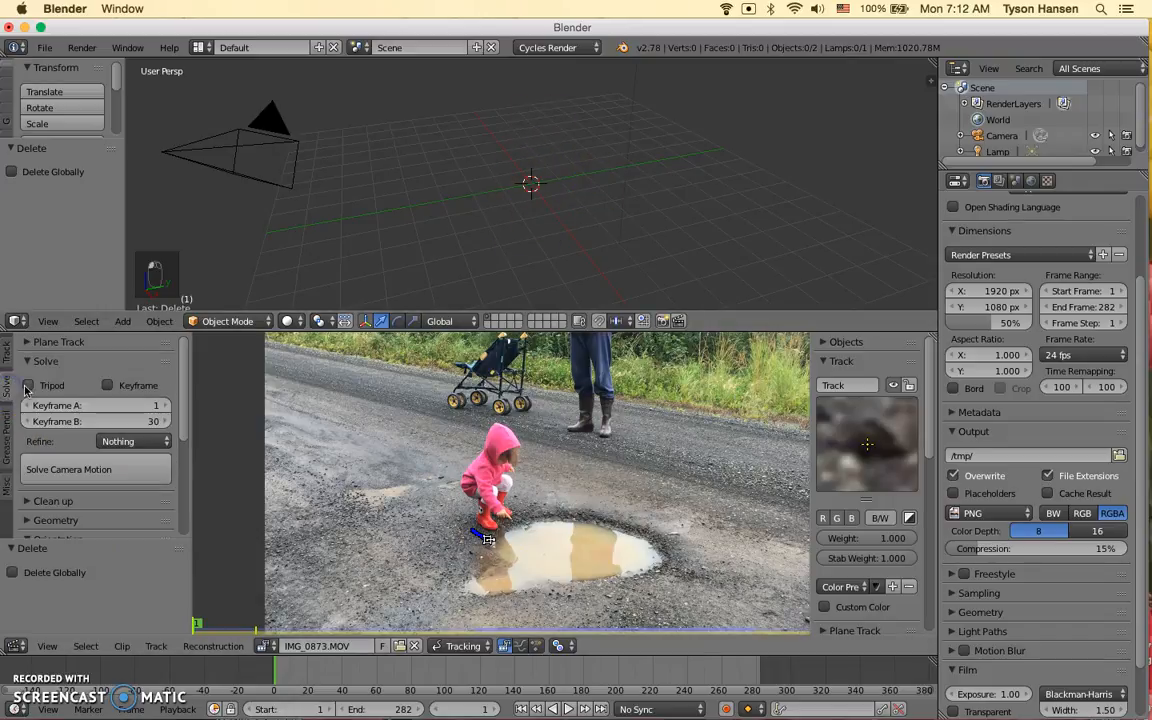
pyautogui.scroll(-1, 45, 386)
pyautogui.click(28, 489)
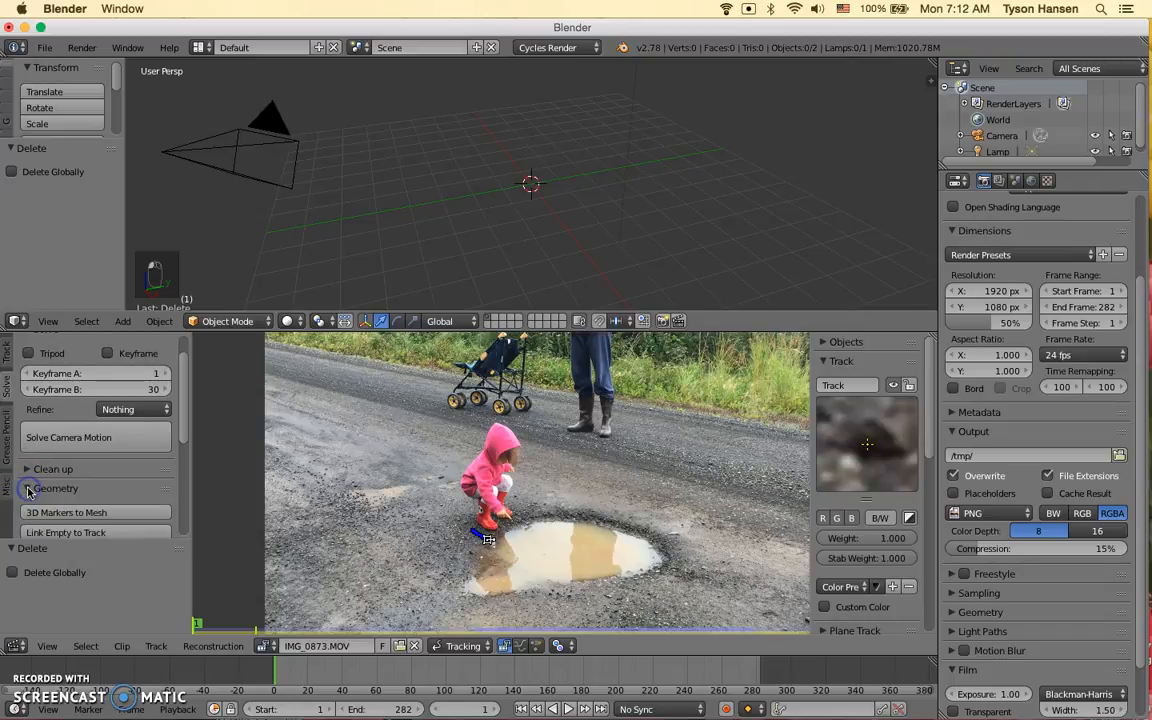
pyautogui.scroll(-1, 40, 470)
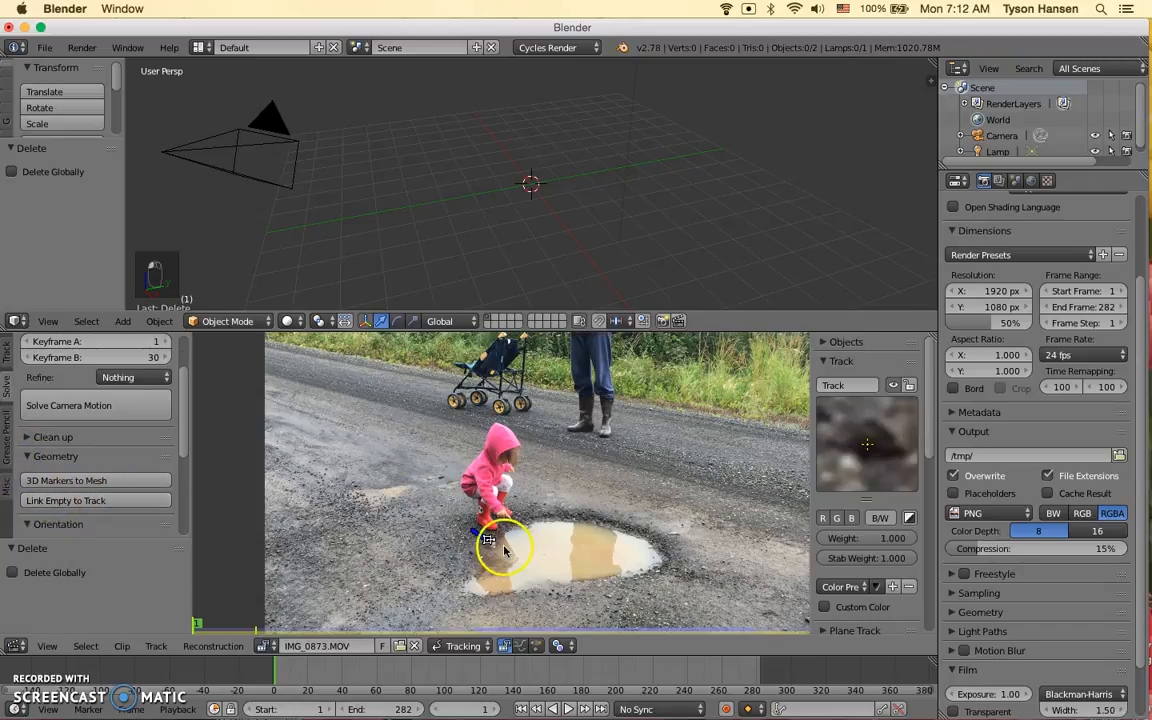
pyautogui.click(105, 500)
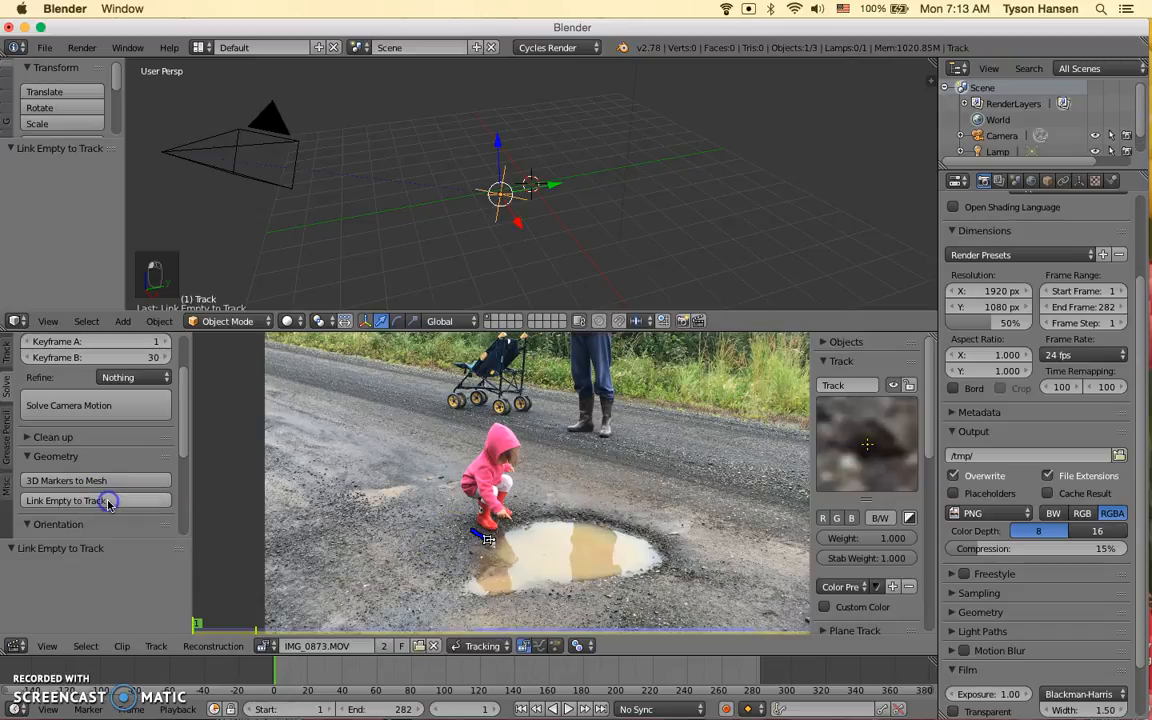
# Play the animation from frame 1 to examine how the linked empty moves in the 3D View, and return to frame 1
pyautogui.moveTo(409, 212); pyautogui.dragTo(432, 214, button='middle')
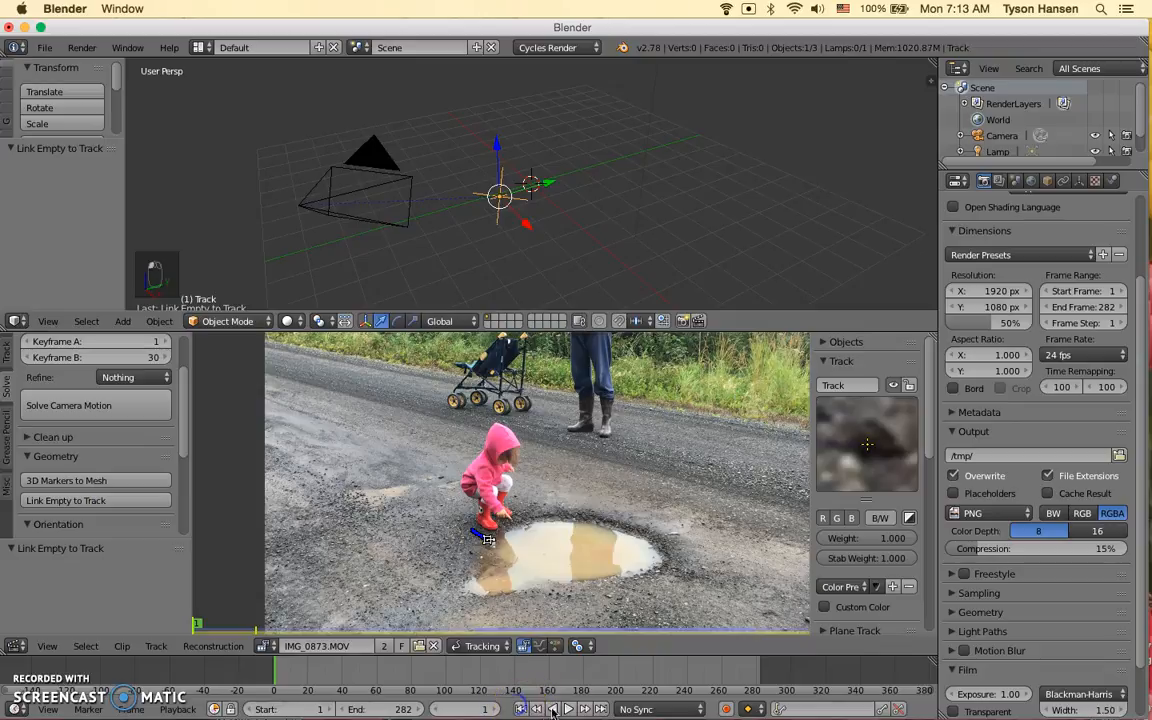
pyautogui.click(566, 708)
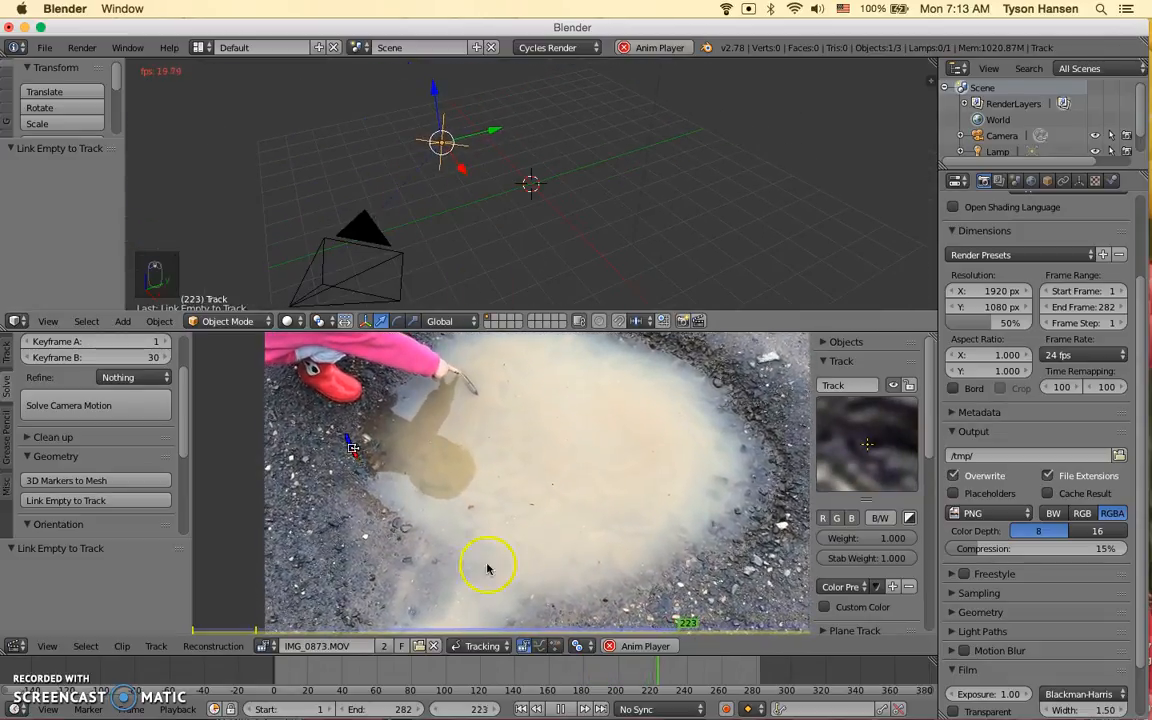
pyautogui.click(560, 709)
pyautogui.click(520, 709)
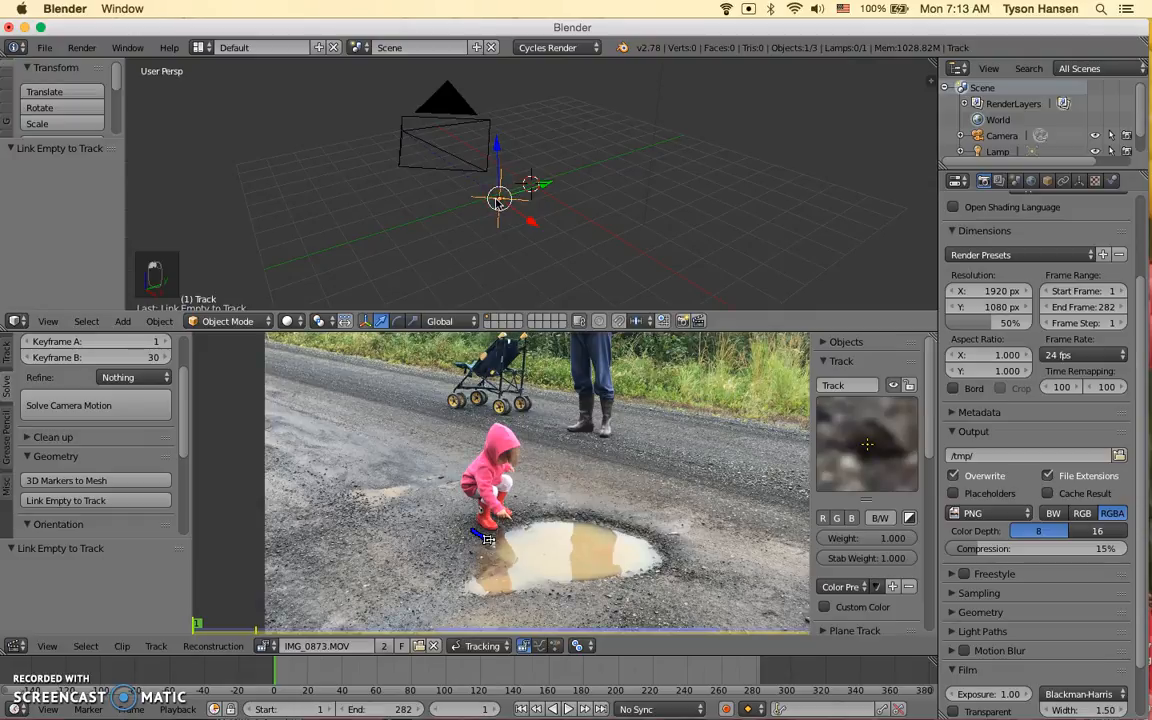
# Switch the 3D View to the camera's perspective and set the tracked clip as its background
pyautogui.hotkey('alt', '0')
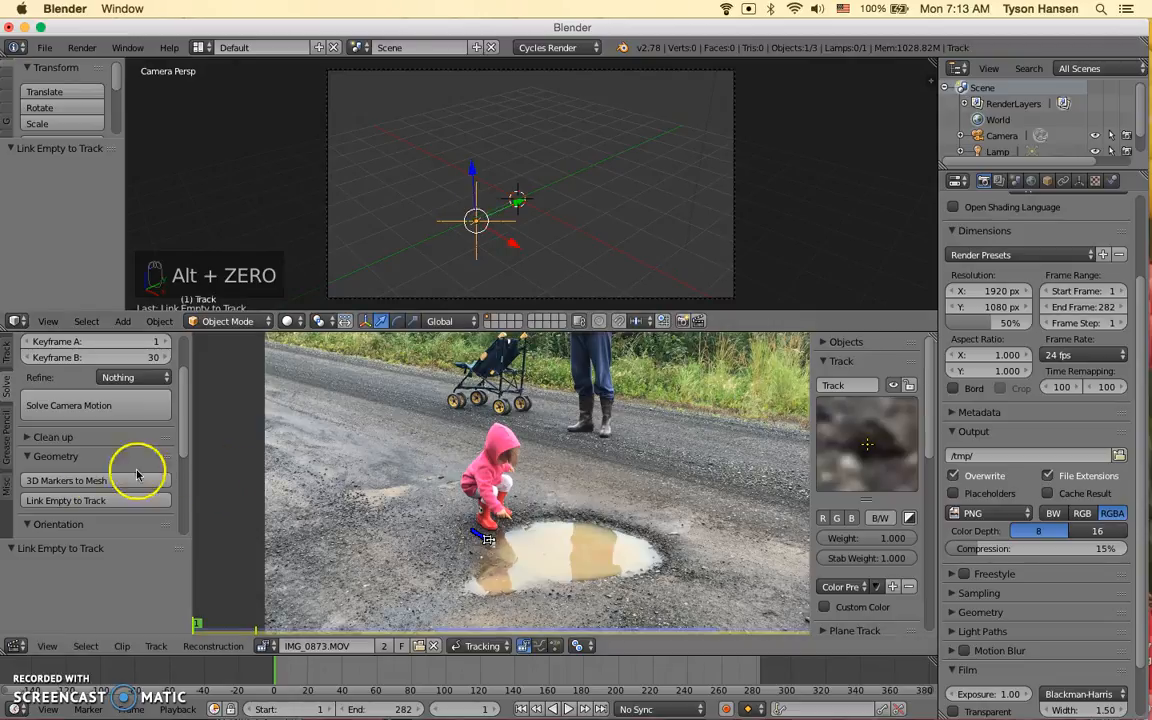
pyautogui.scroll(-2, 95, 458)
pyautogui.scroll(-6, 95, 458)
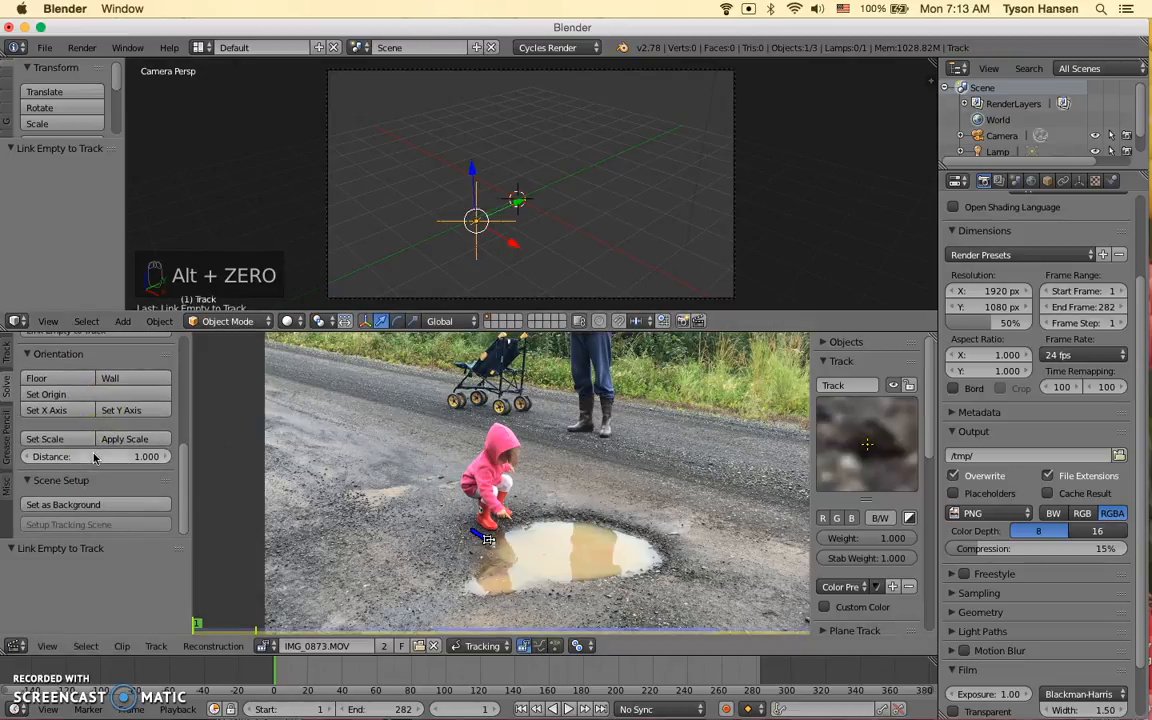
pyautogui.click(105, 505)
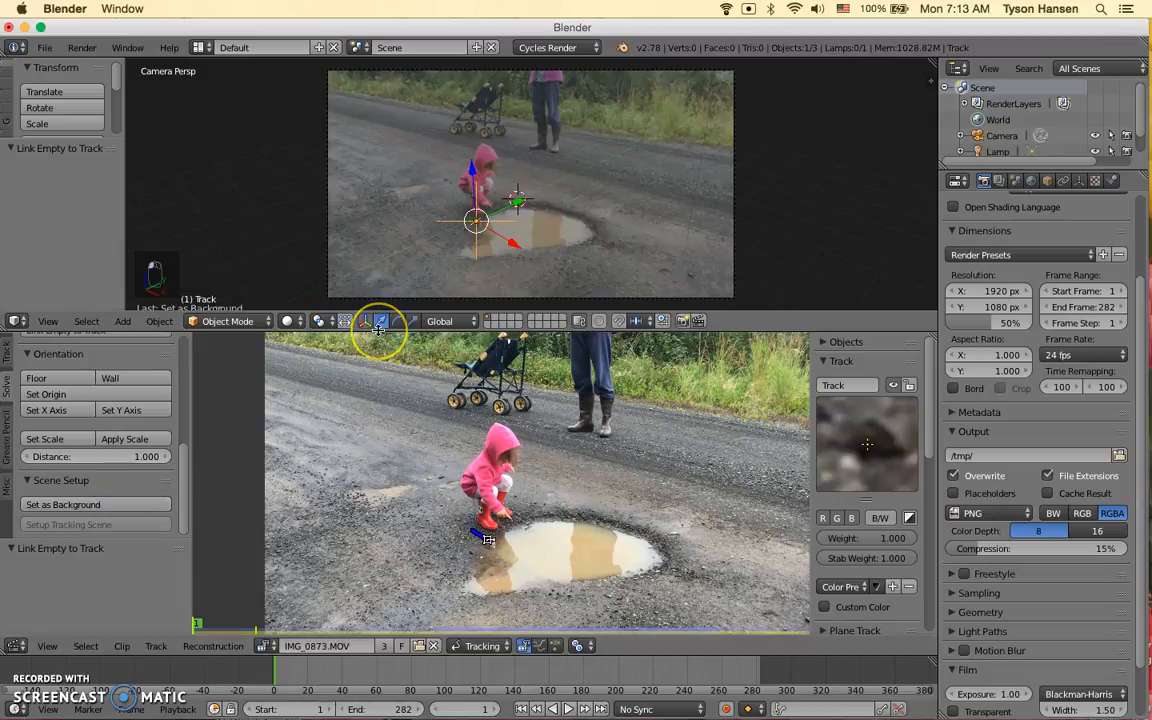
# Join the two stacked areas so the 3D View takes over the Movie Clip Editor's space
pyautogui.rightClick(733, 331)
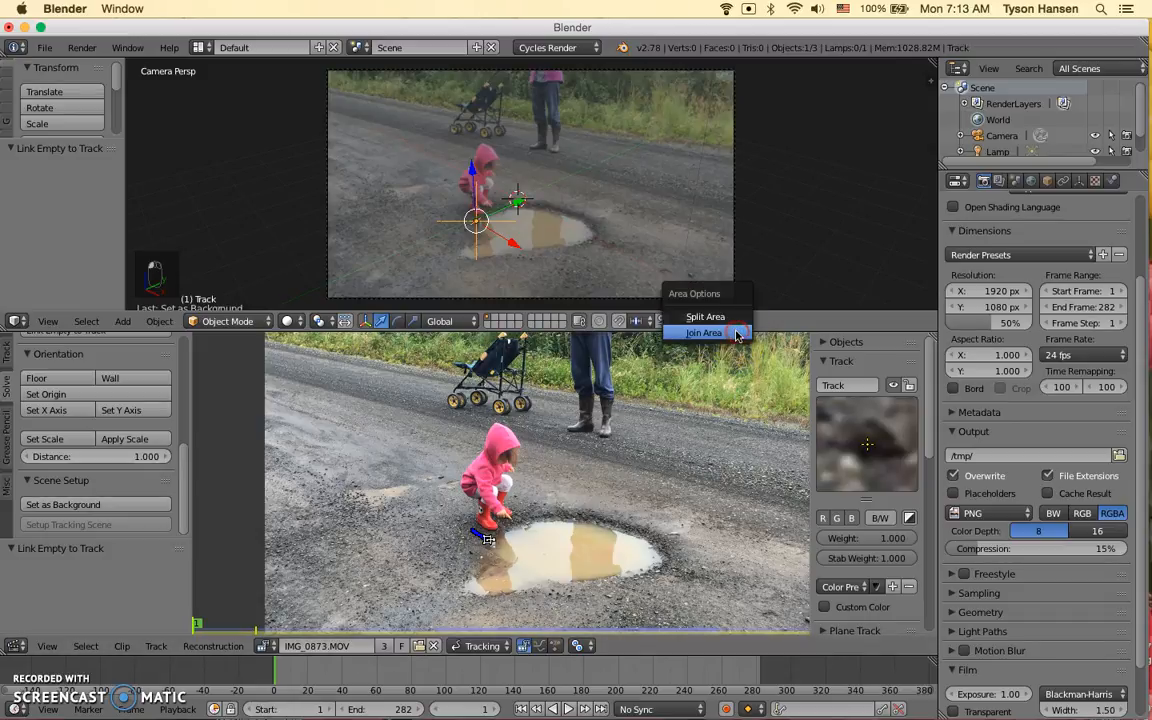
pyautogui.click(736, 335)
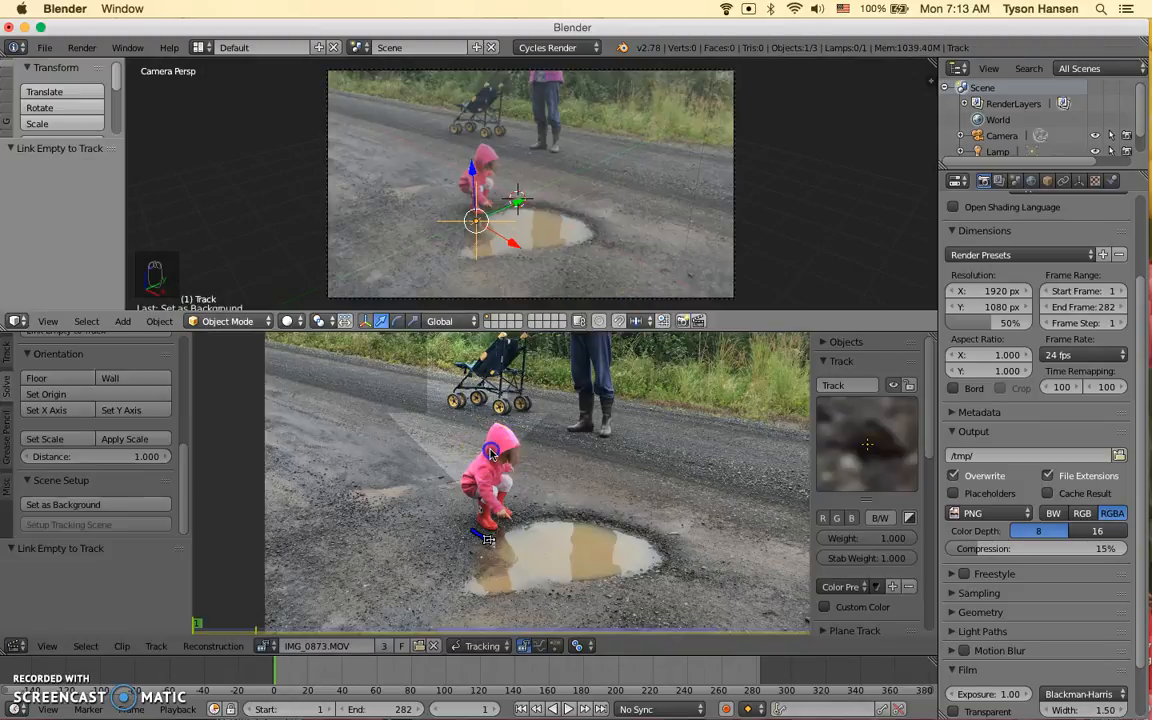
pyautogui.click(490, 453)
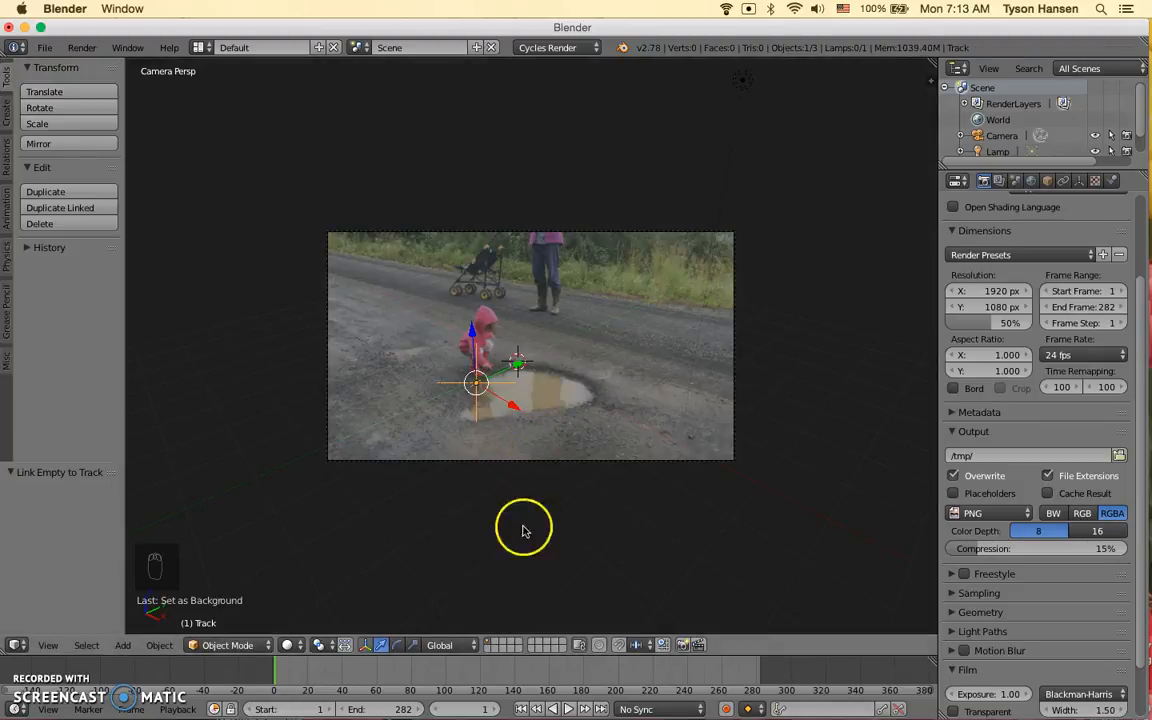
# Play the shot in camera view to check that the empty follows the gravel spot over the background clip, and return to frame 1
pyautogui.click(565, 709)
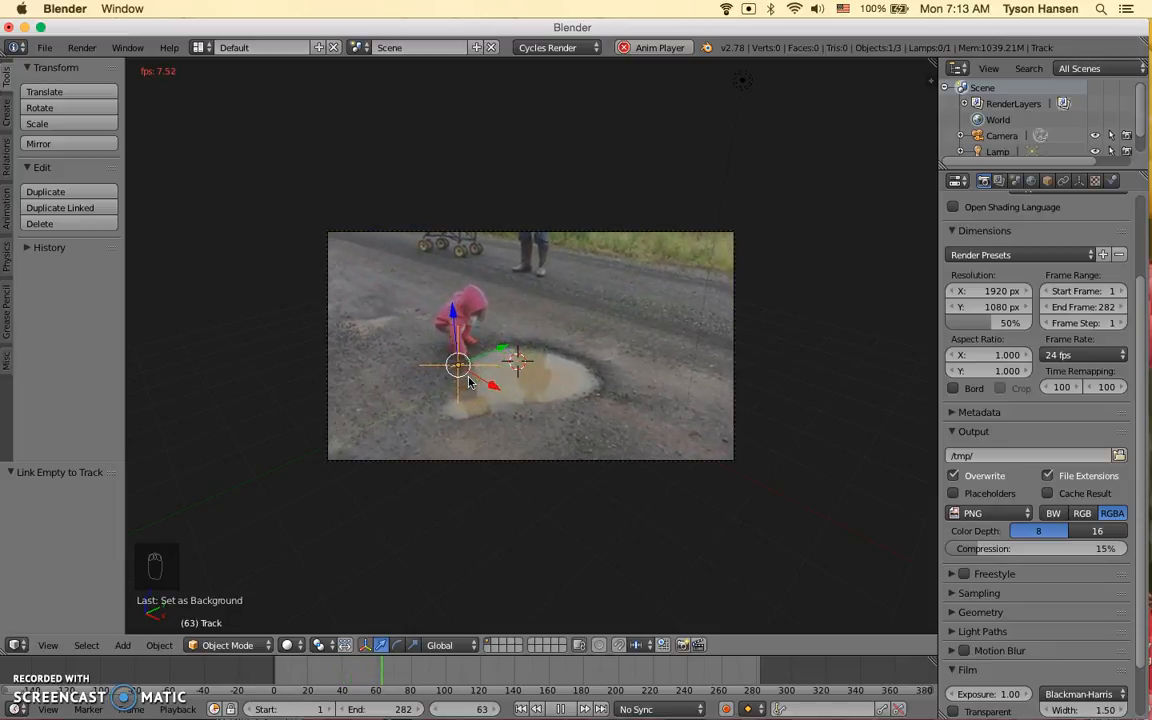
pyautogui.click(561, 709)
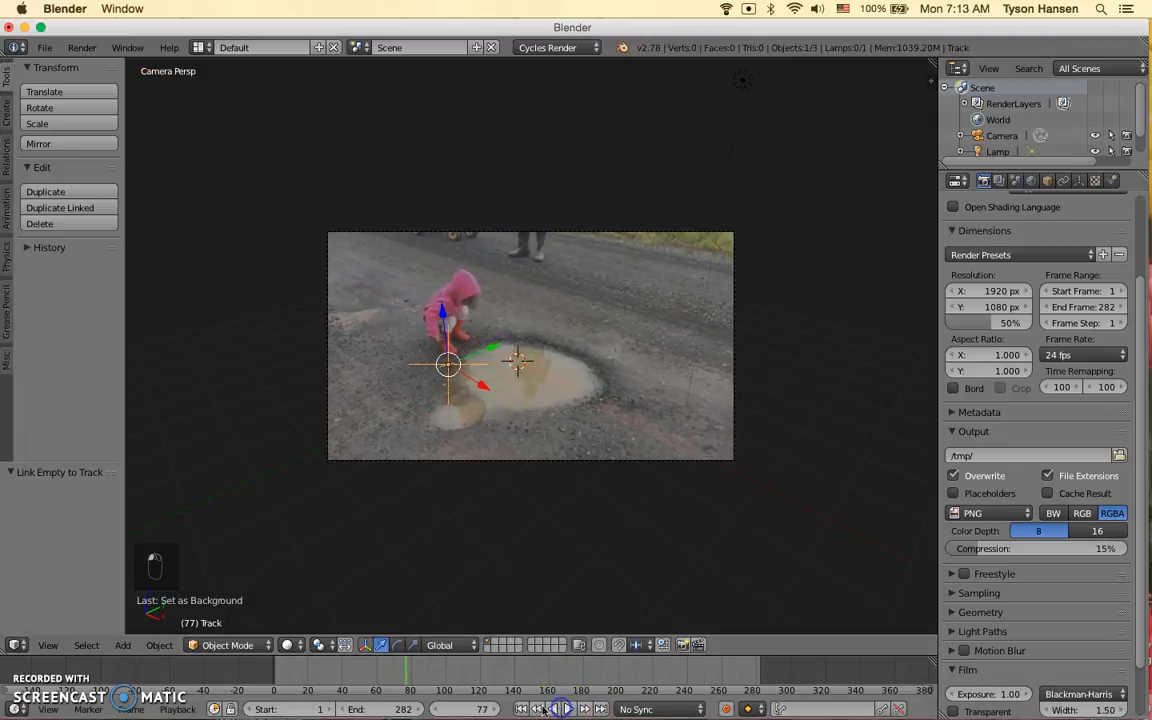
pyautogui.click(521, 708)
pyautogui.click(50, 650)
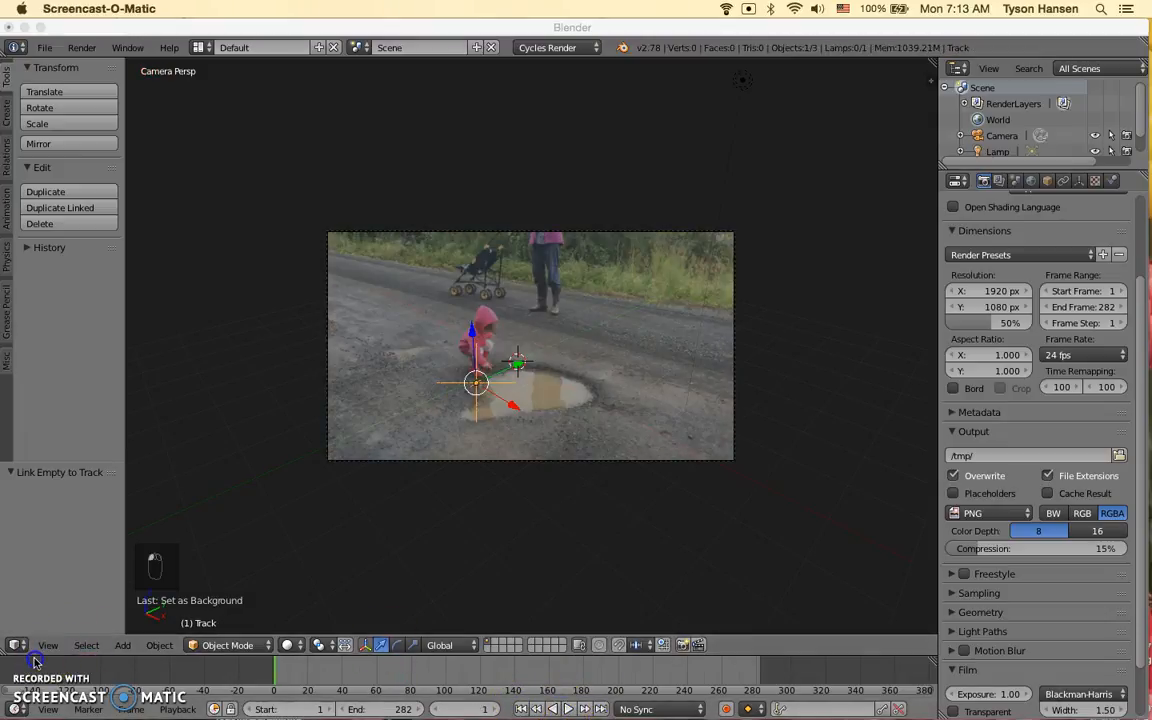